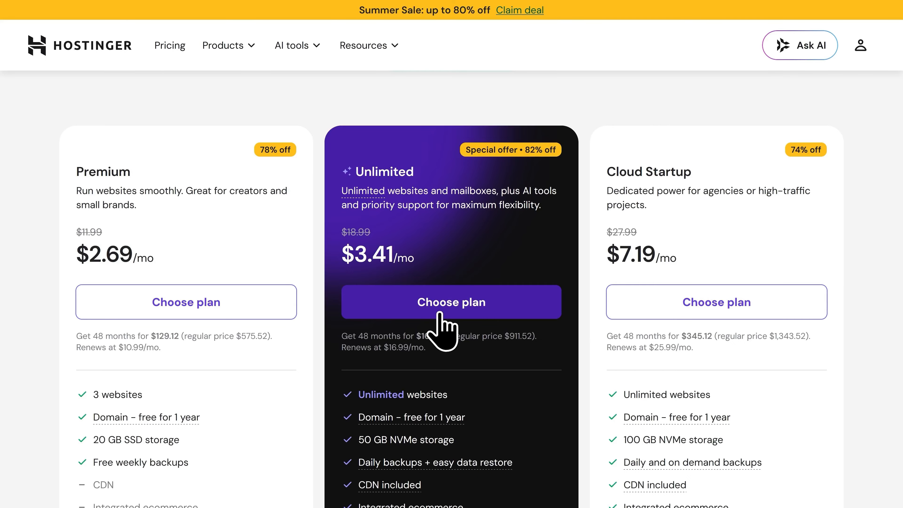
Choose the Unlimited hosting plan and set its billing period to 12 months.
left_click(441, 313)
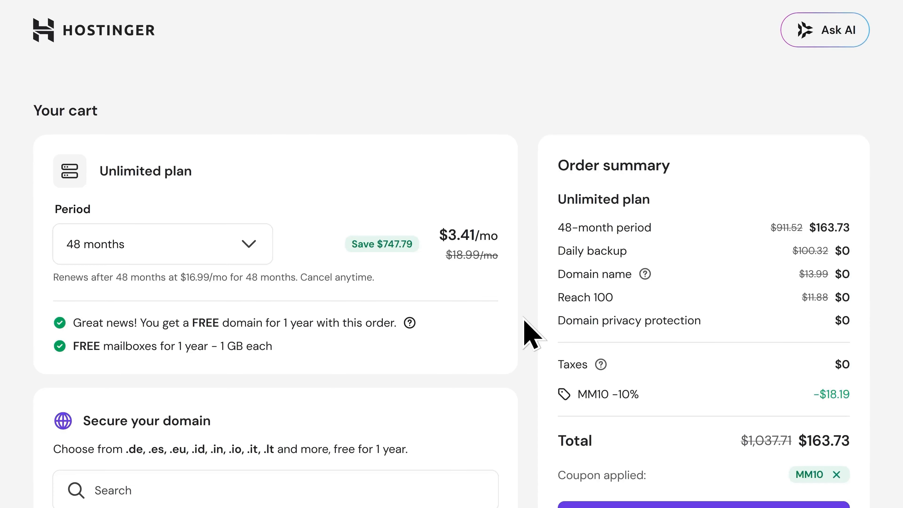
left_click(100, 259)
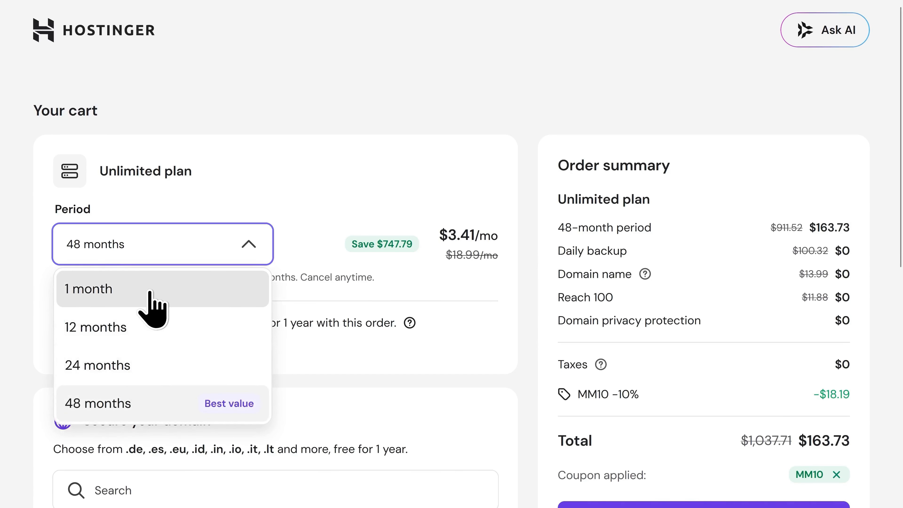
left_click(134, 336)
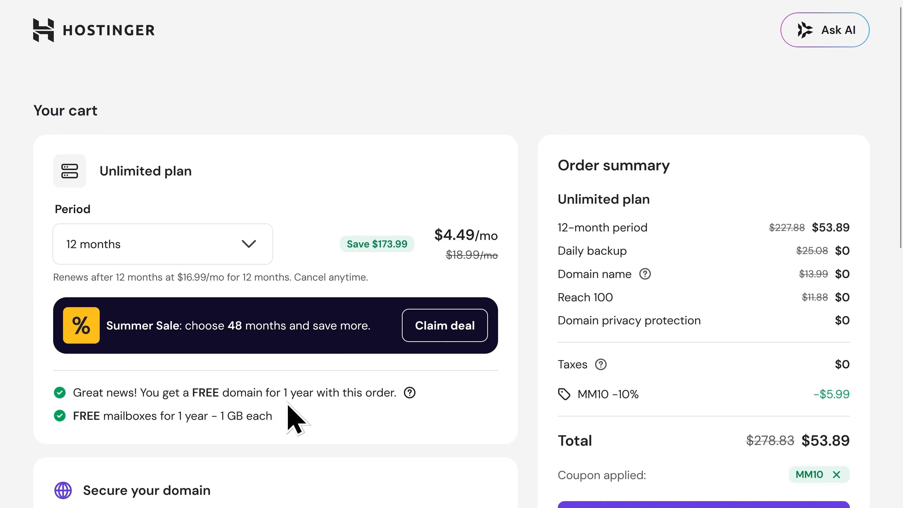
Add the domain calebfrommeticsmedia.com to the order with a 1-year registration period.
scroll(288, 405, "down", 7)
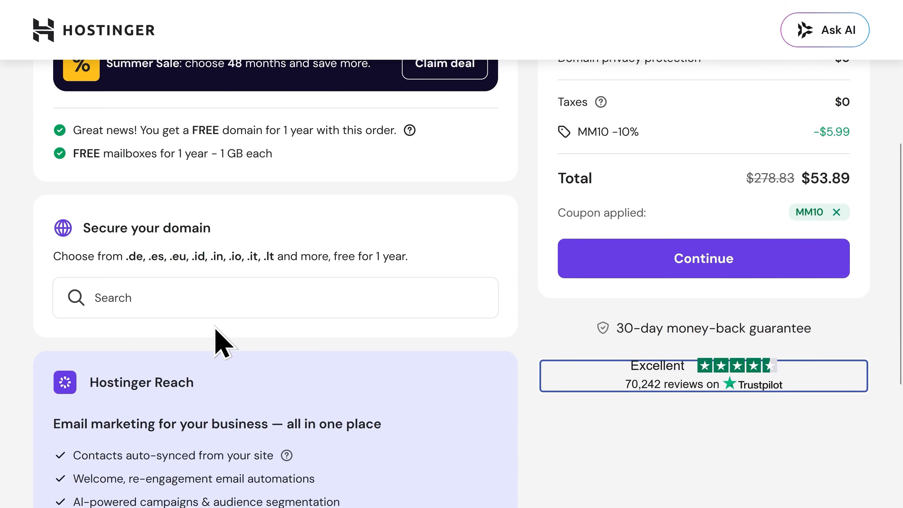
left_click(227, 299)
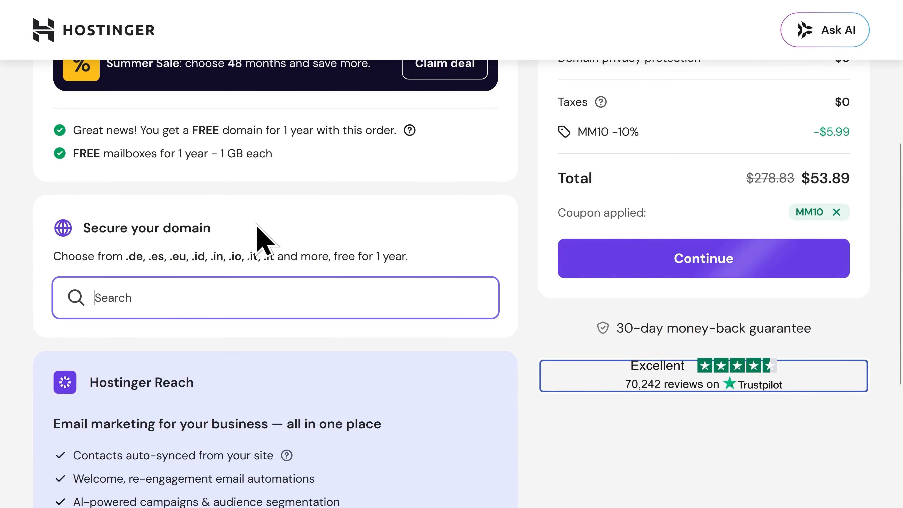
type("calebfrom")
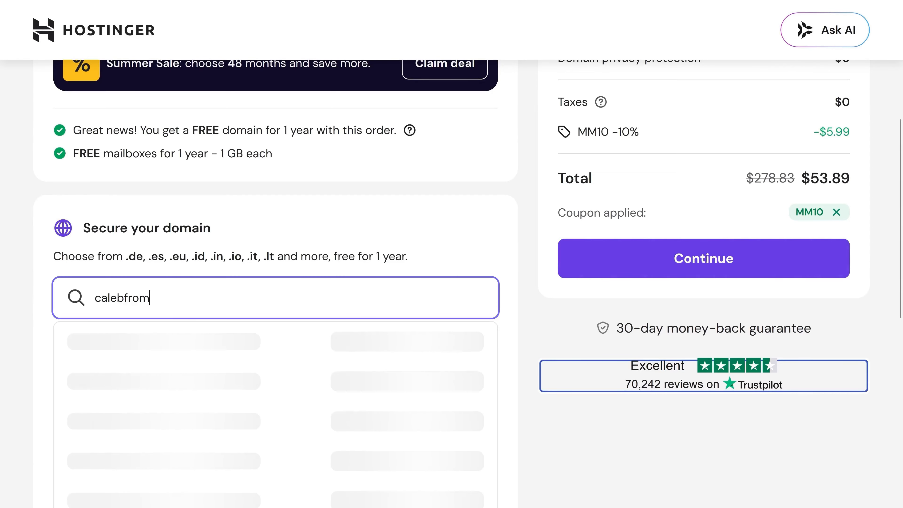
type("meticsmedia.com")
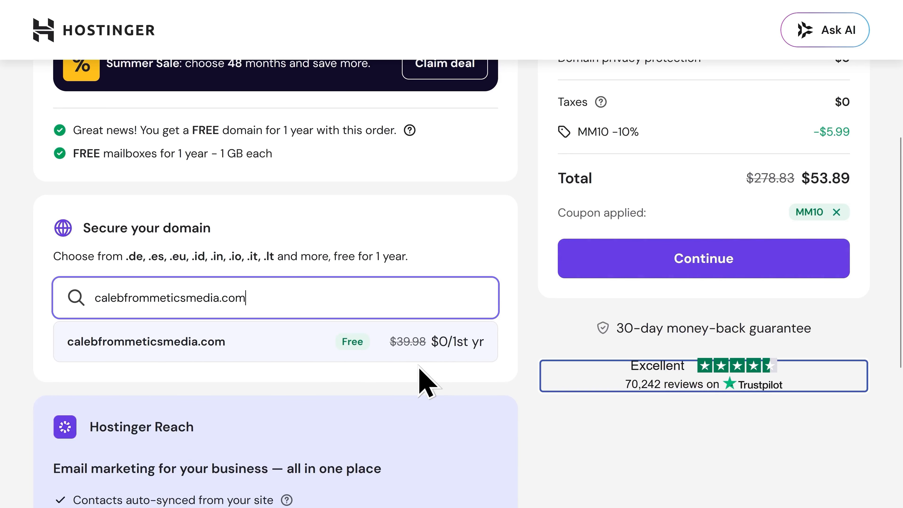
left_click(357, 355)
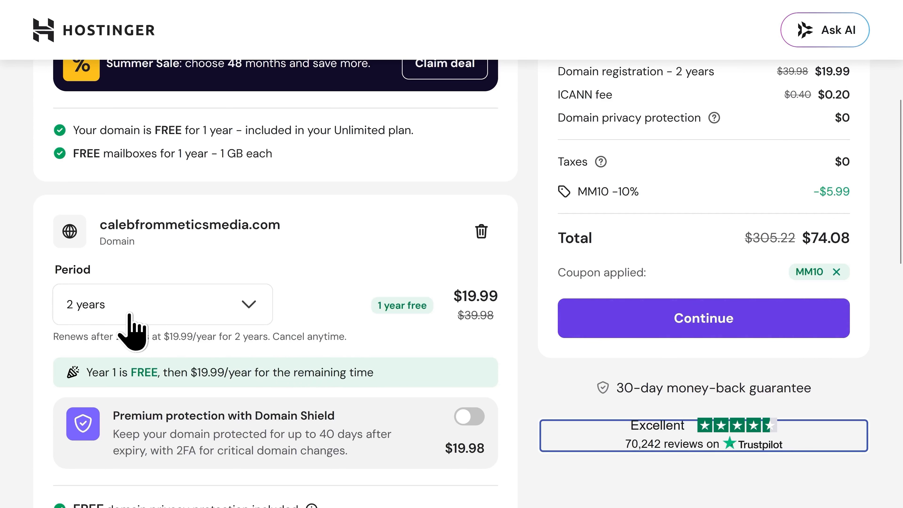
left_click(96, 313)
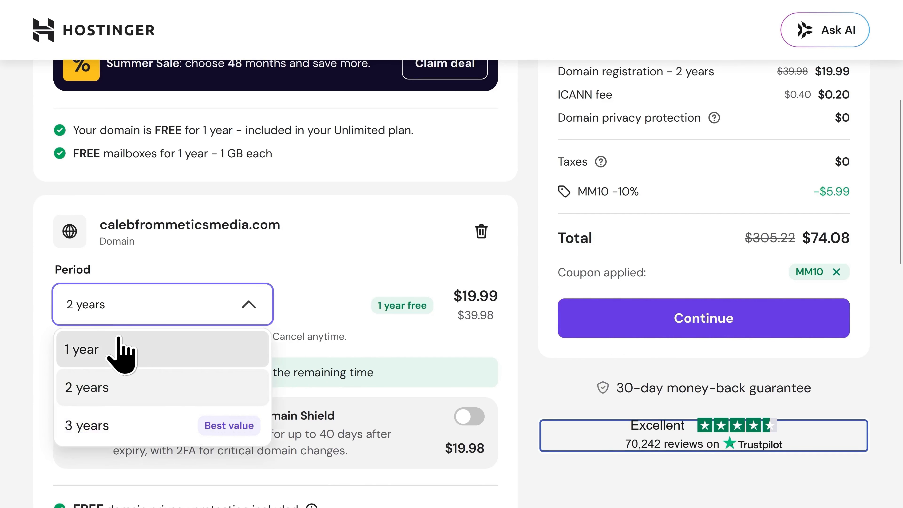
left_click(121, 351)
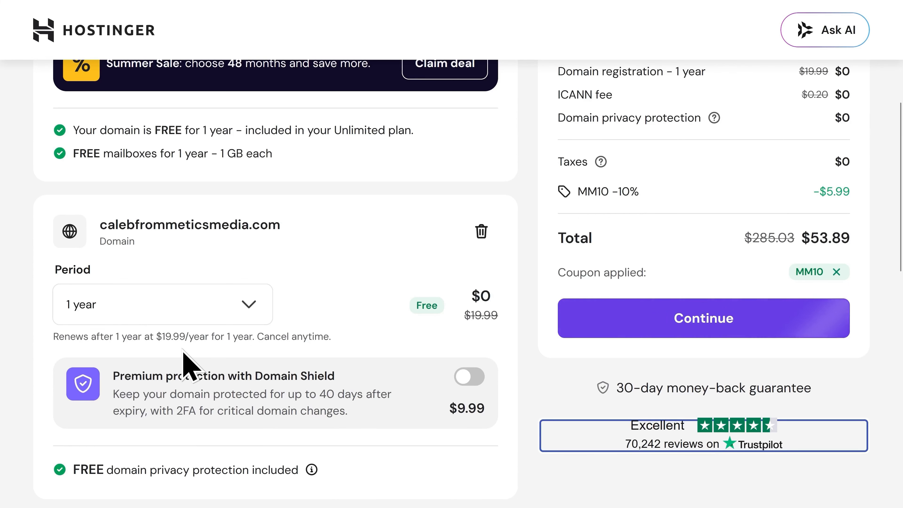
scroll(690, 380, "up", 5)
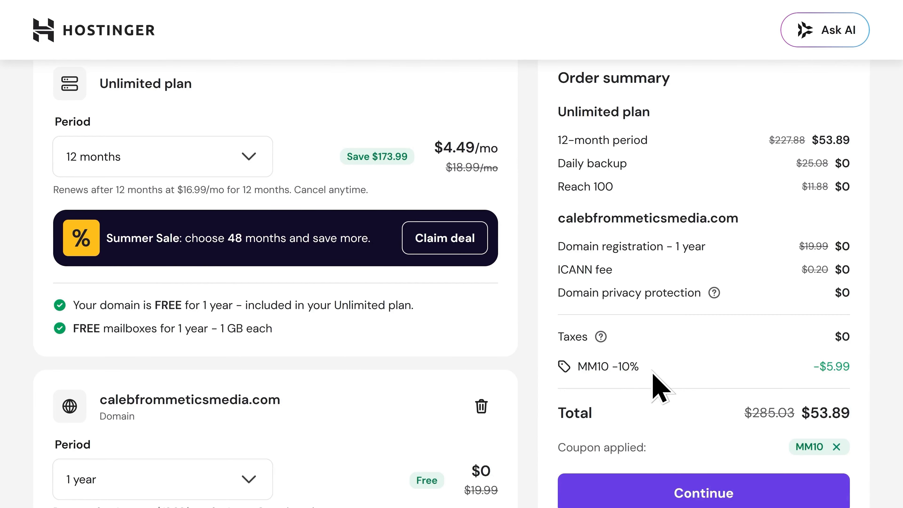
scroll(661, 388, "down", 2)
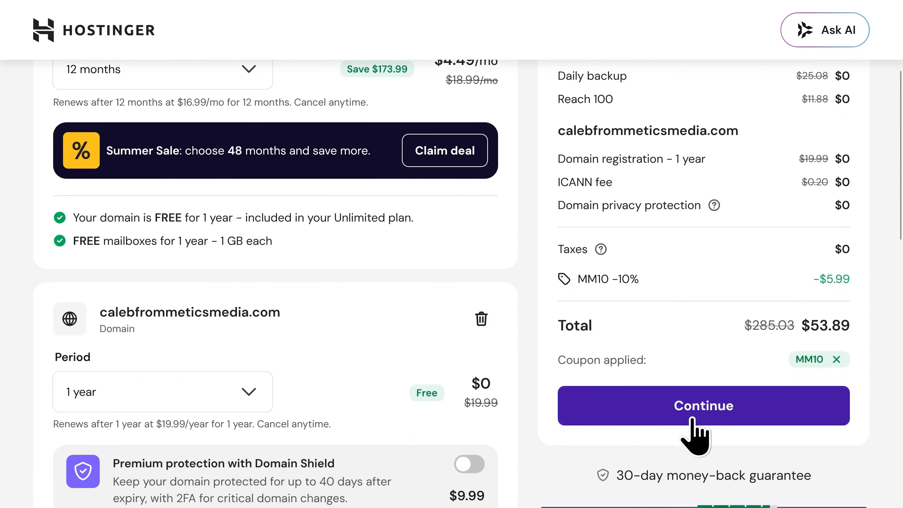
Proceed to checkout and register a new Hostinger account.
left_click(704, 414)
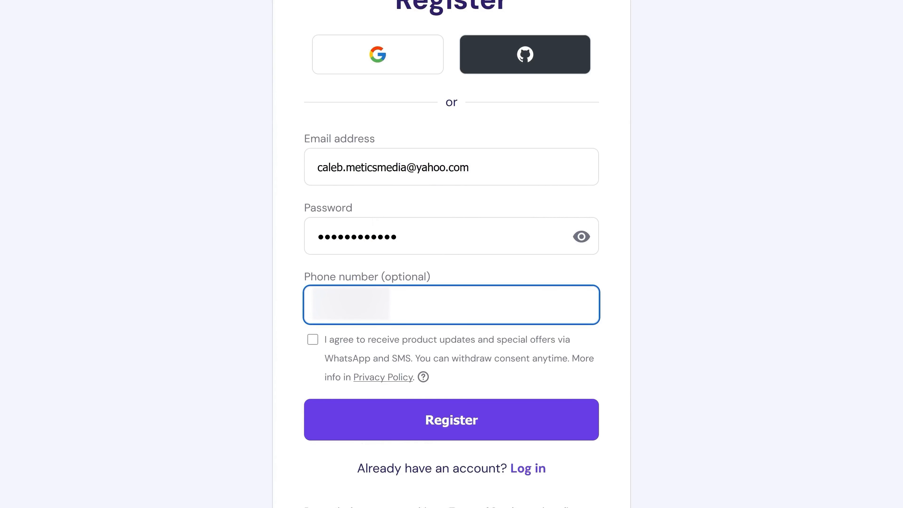
left_click(451, 431)
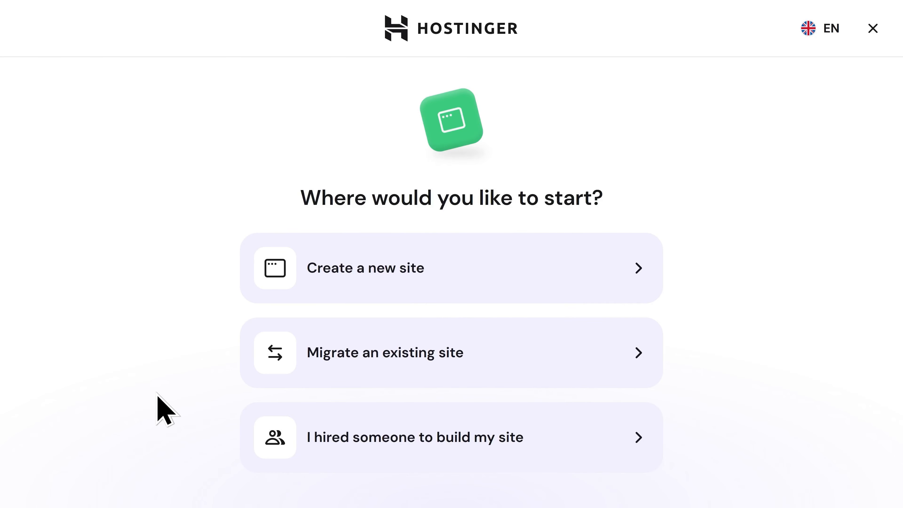
Start creating a new site built with WordPress.
left_click(358, 287)
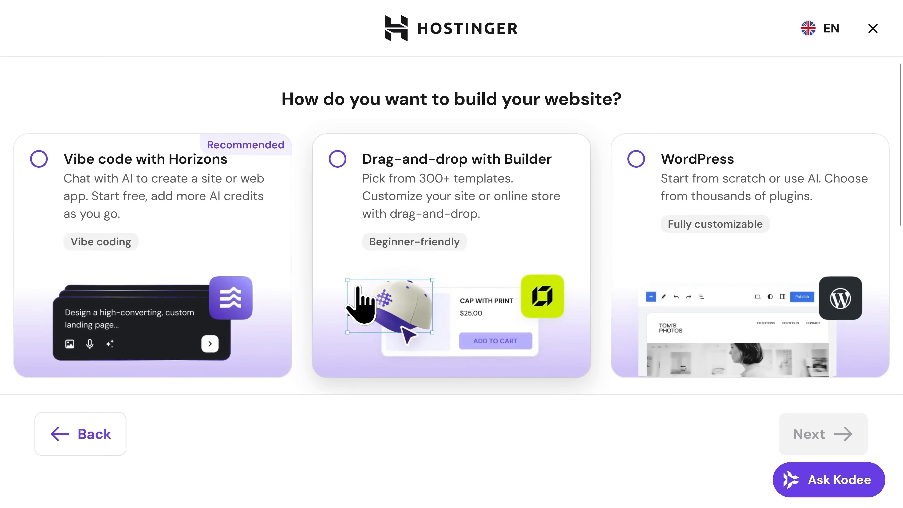
left_click(639, 254)
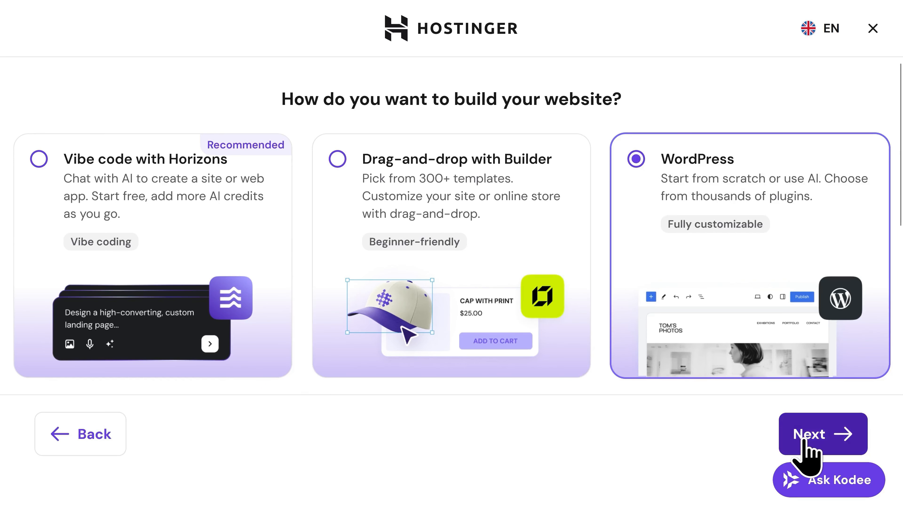
left_click(814, 439)
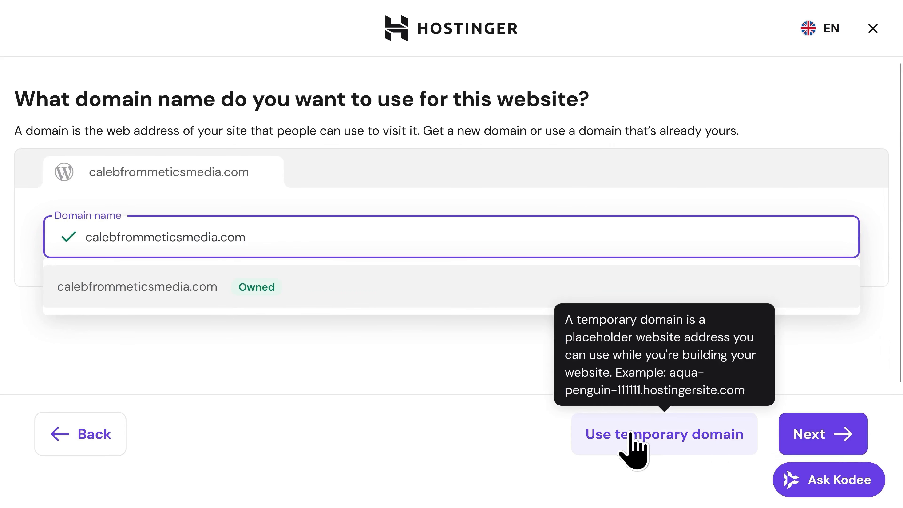
Use the already-owned domain, submit owner details, and keep the Arizona data center.
left_click(194, 294)
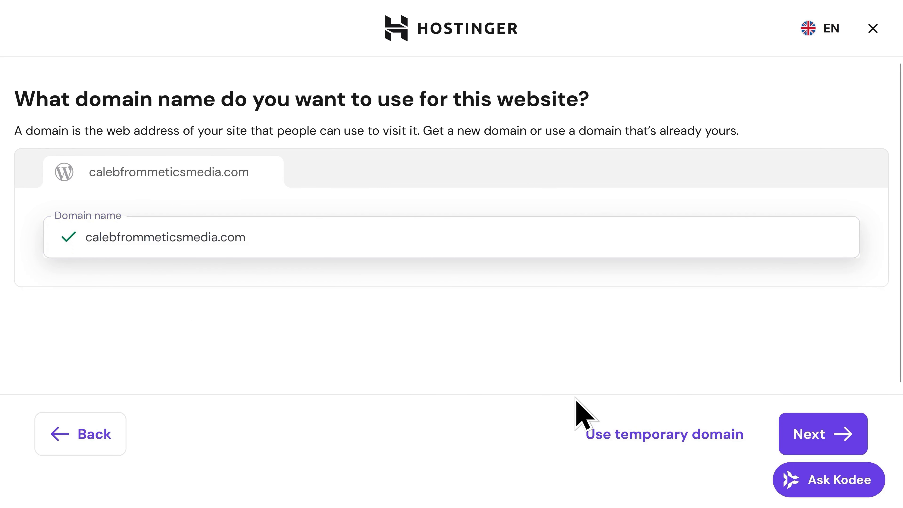
left_click(818, 433)
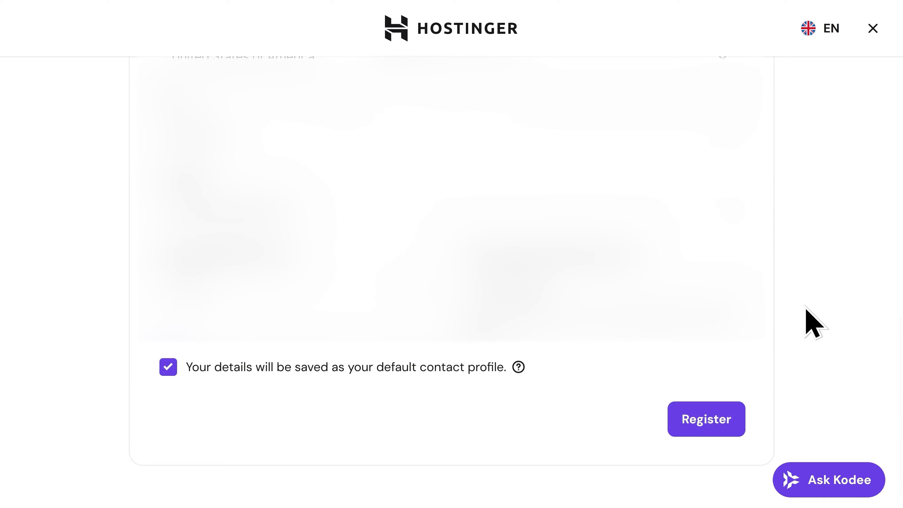
left_click(705, 431)
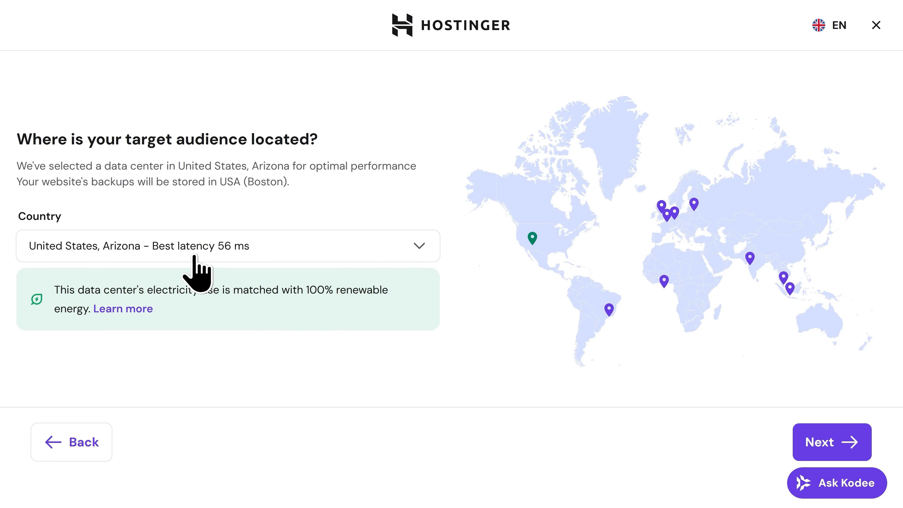
left_click(838, 446)
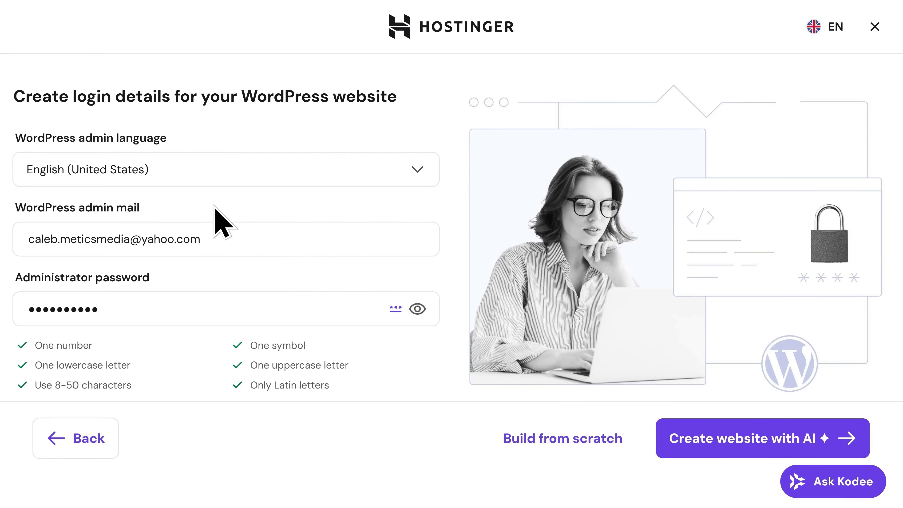
Fill in the WordPress admin login details and install WordPress from scratch.
left_click(218, 240)
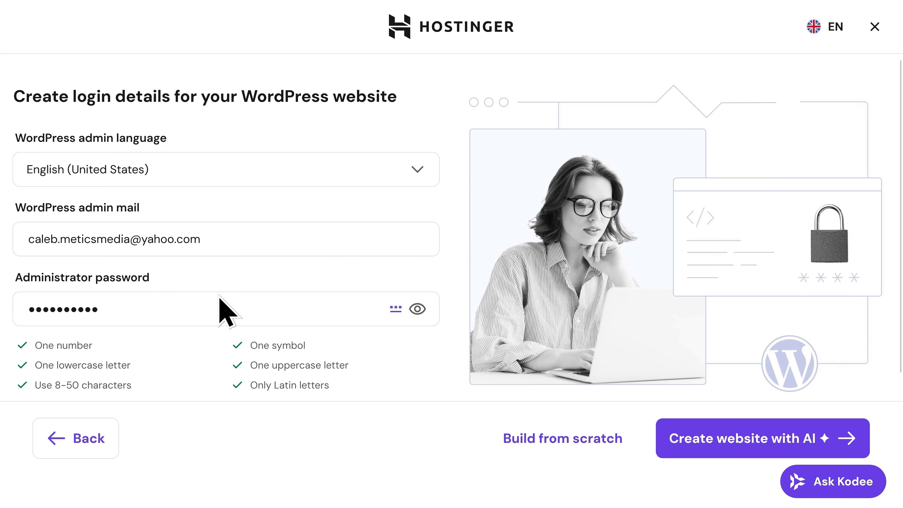
left_click(565, 446)
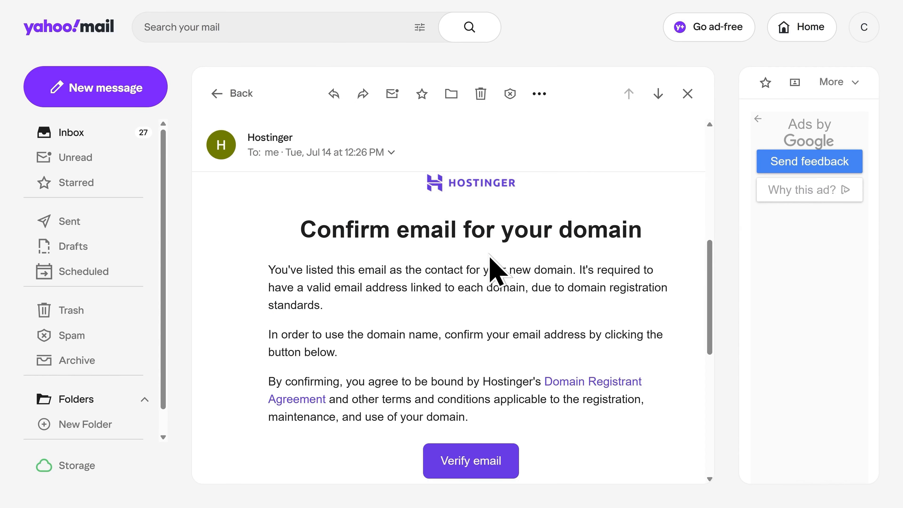
Verify the domain's contact email from the Hostinger confirmation message.
scroll(491, 263, "down", 2)
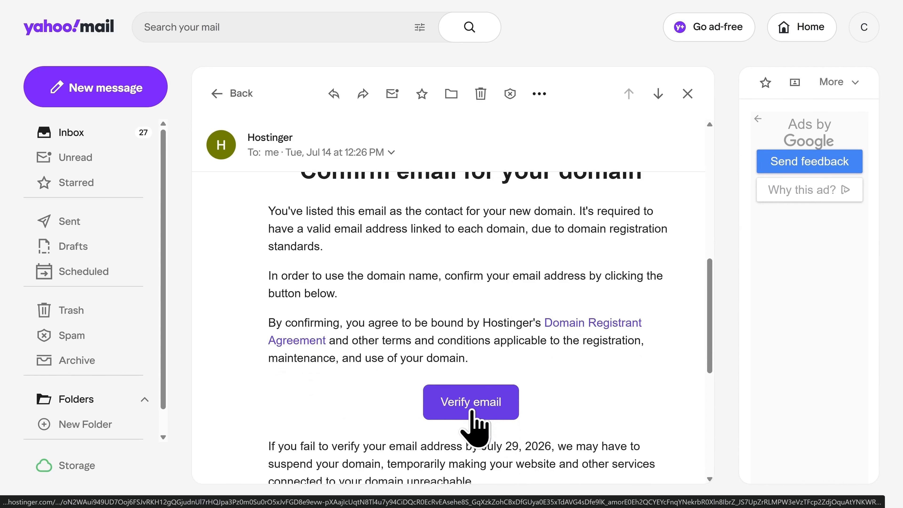
left_click(472, 409)
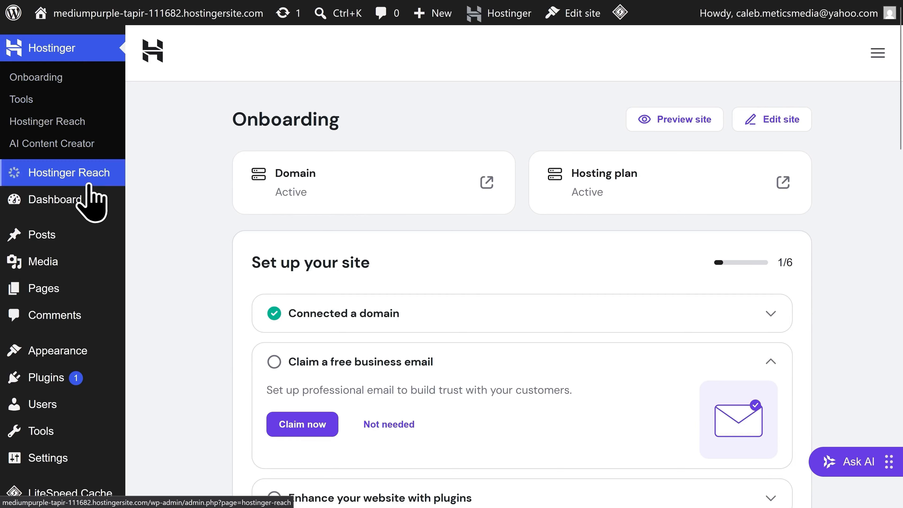
Go to the WordPress Dashboard home.
mouse_move(81, 209)
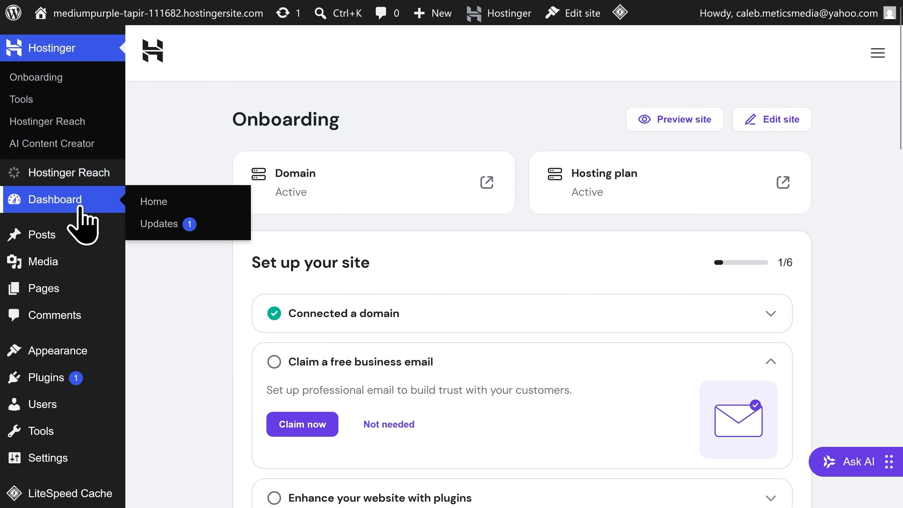
left_click(81, 209)
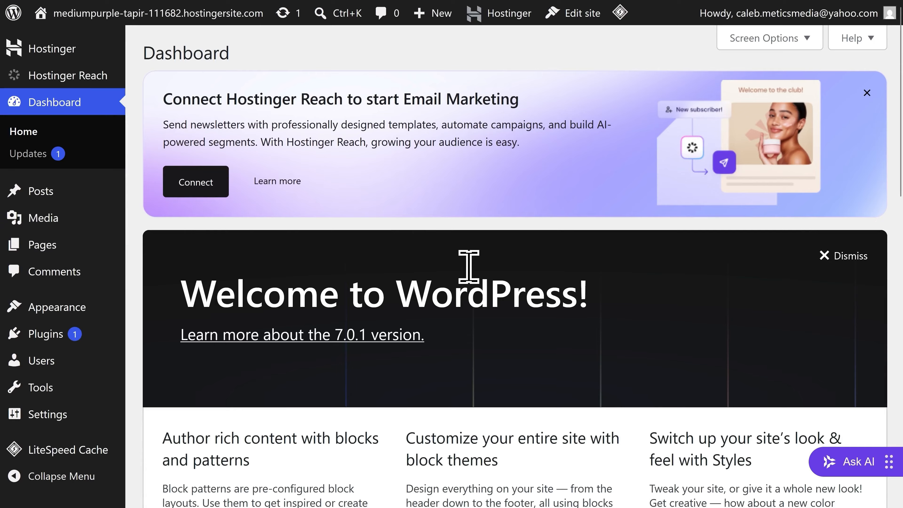
scroll(477, 274, "down", 5)
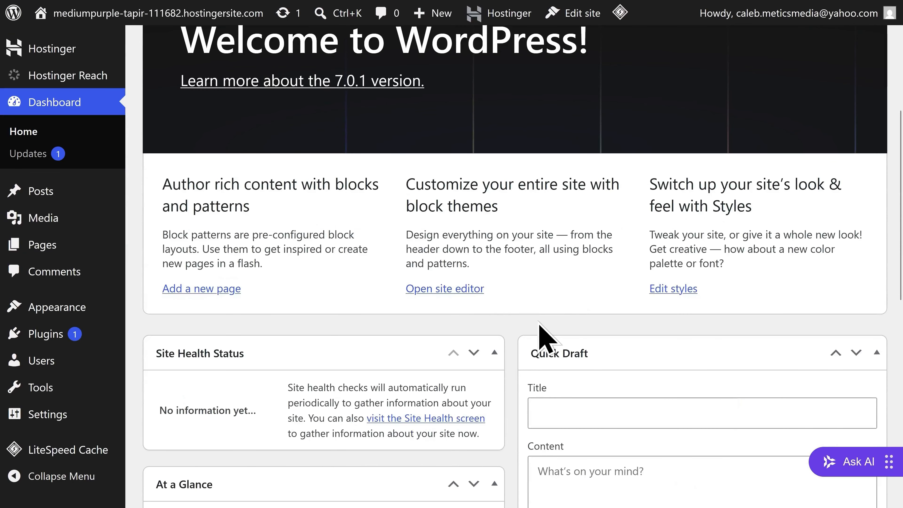
scroll(547, 338, "up", 5)
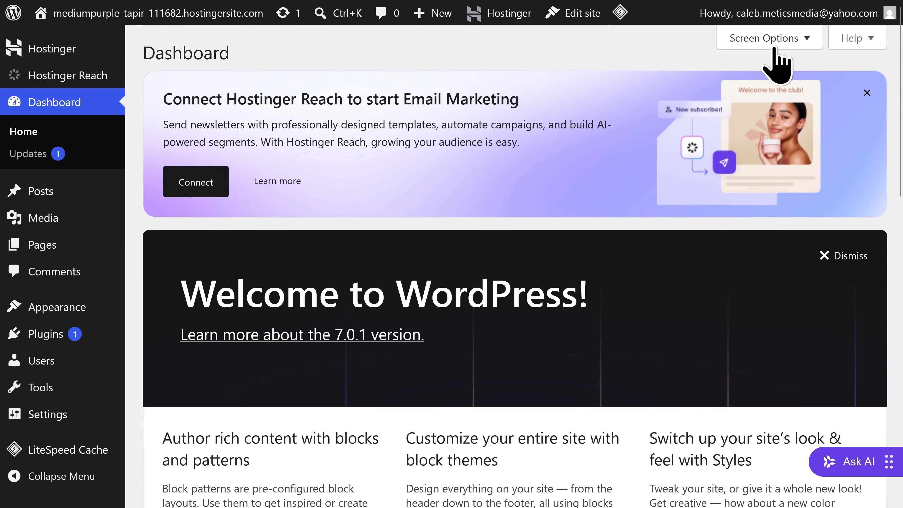
Hide every dashboard box except Site Health Status and dismiss the Hostinger Reach banner.
left_click(777, 60)
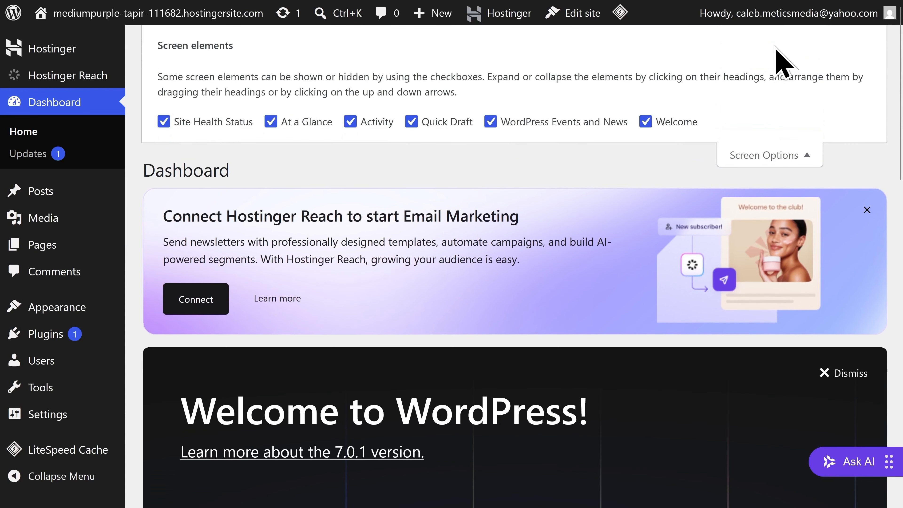
left_click(645, 122)
left_click(490, 121)
left_click(411, 121)
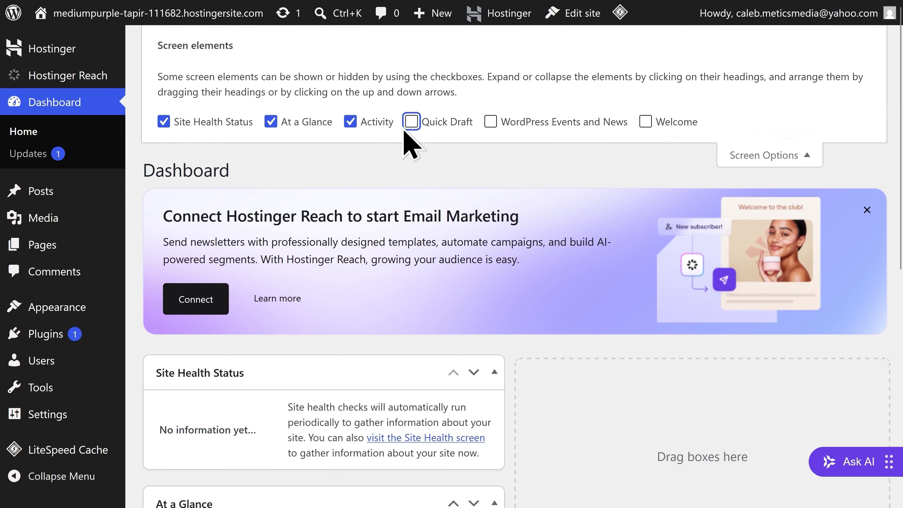
left_click(350, 121)
left_click(271, 122)
left_click(164, 122)
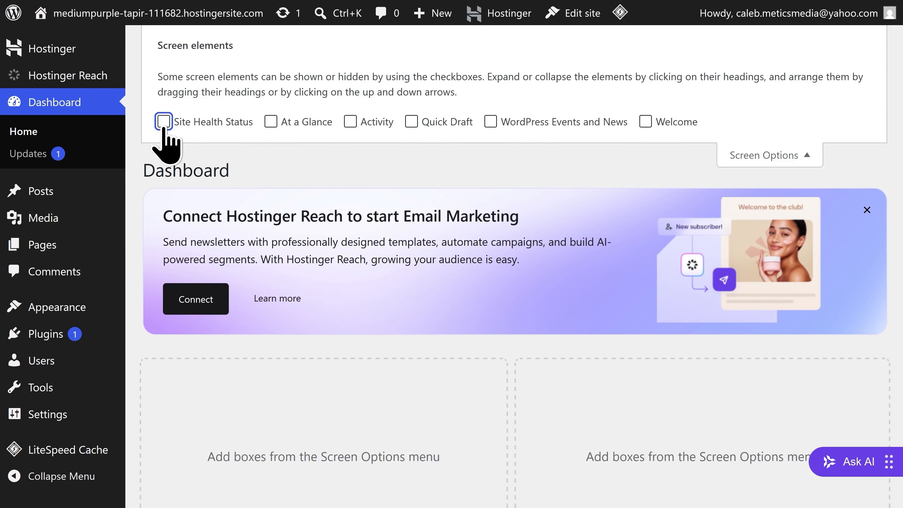
left_click(164, 122)
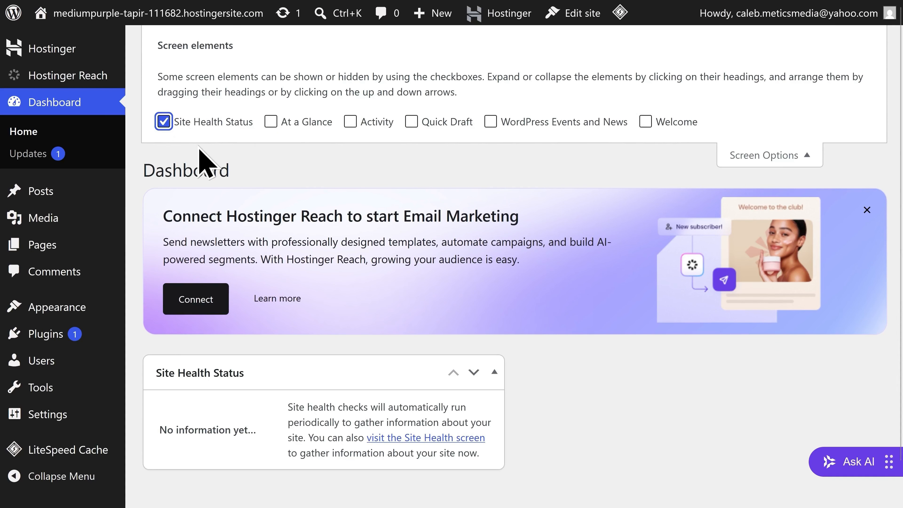
left_click(753, 160)
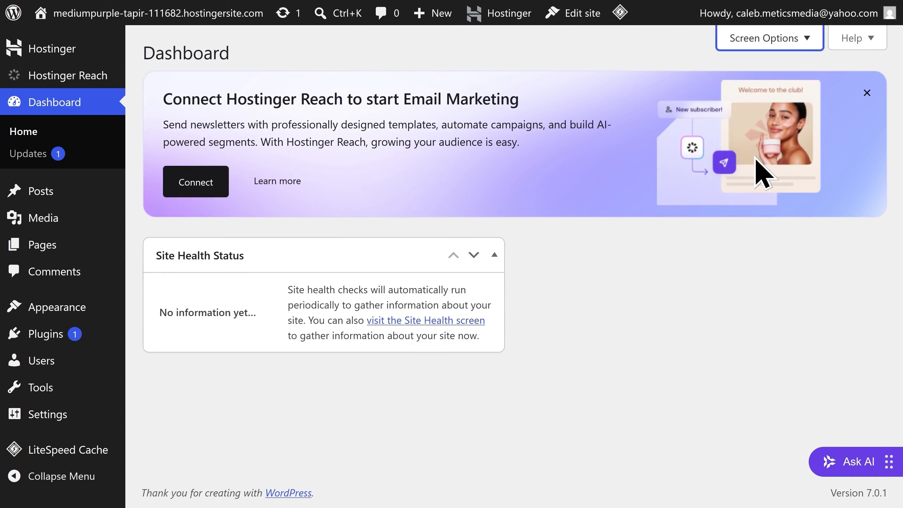
left_click(867, 94)
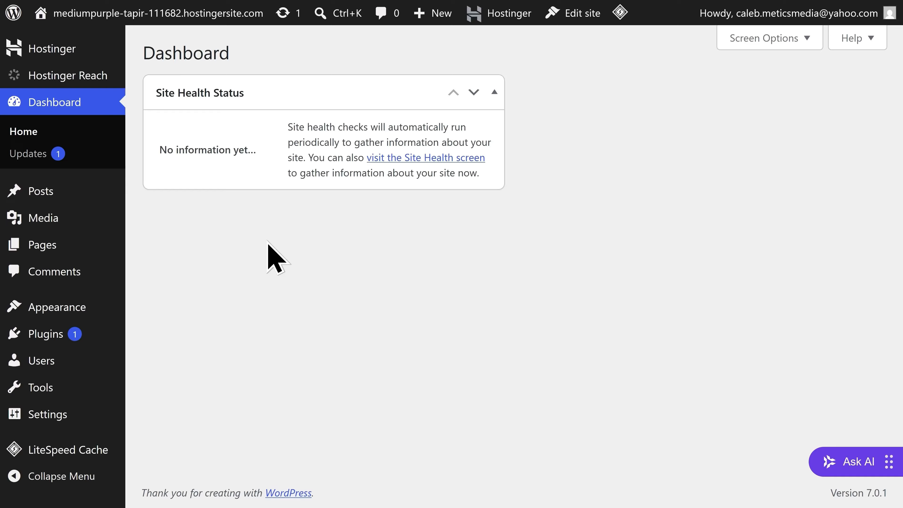
mouse_move(69, 309)
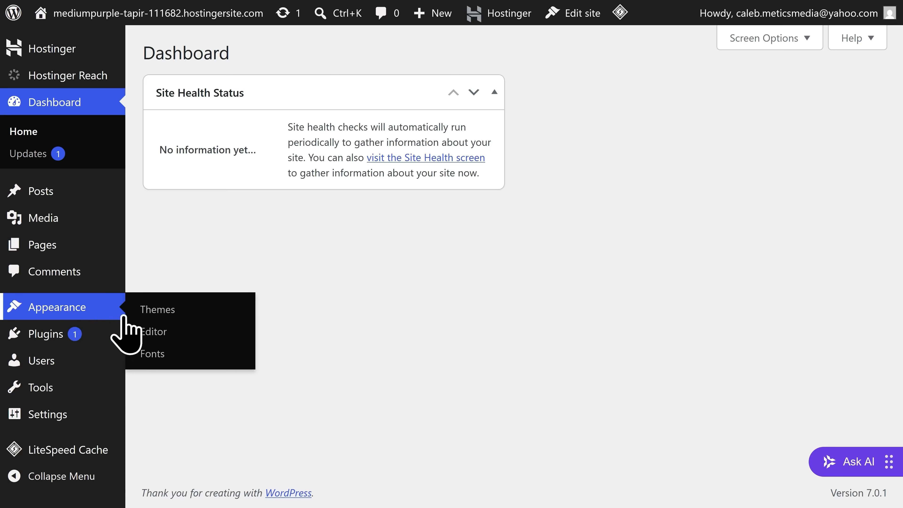
Search the theme directory for 'Astra', then install and activate it.
left_click(161, 316)
scroll(213, 356, "down", 3)
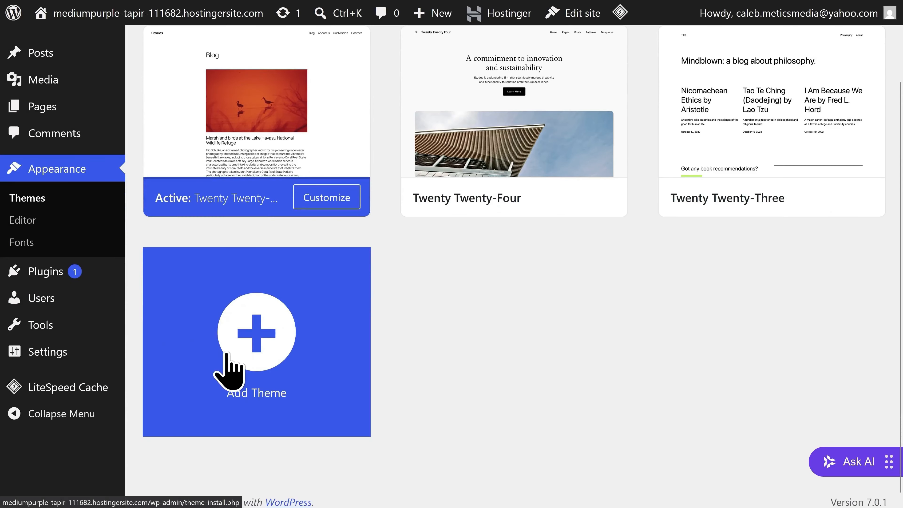
left_click(257, 352)
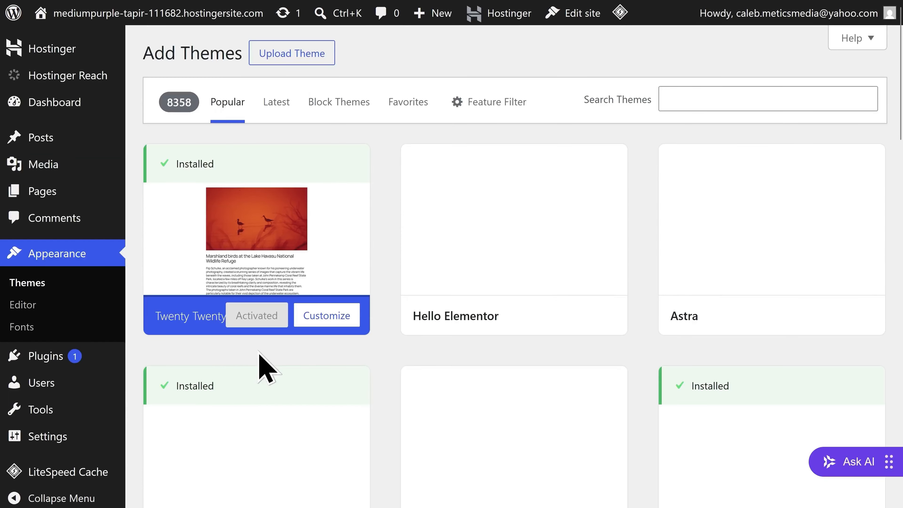
left_click(681, 100)
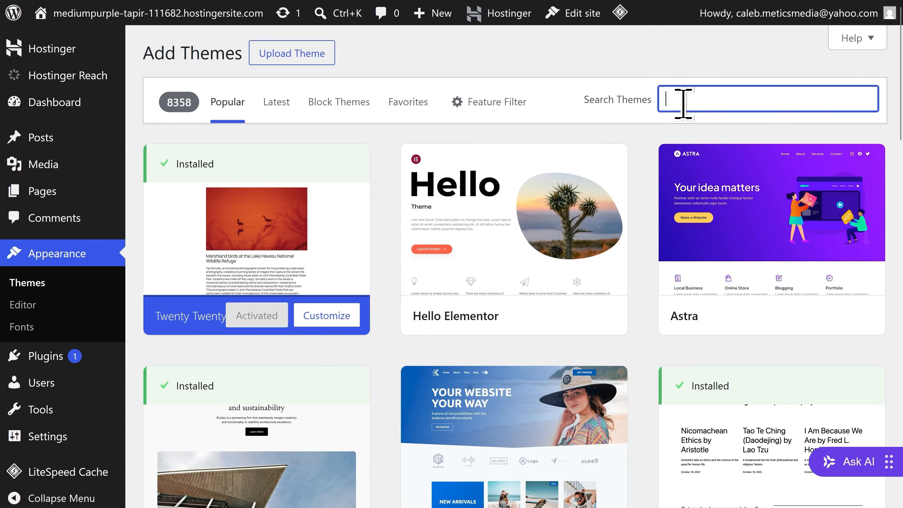
type("Astra")
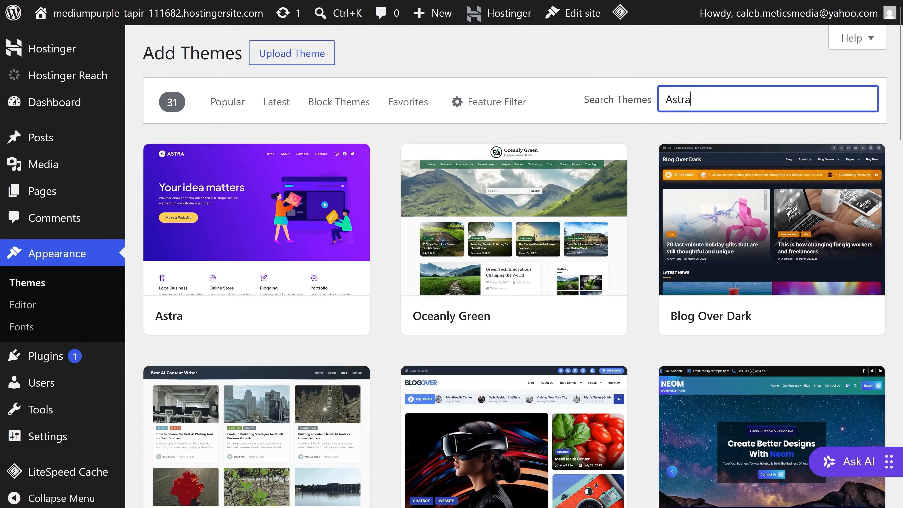
mouse_move(312, 214)
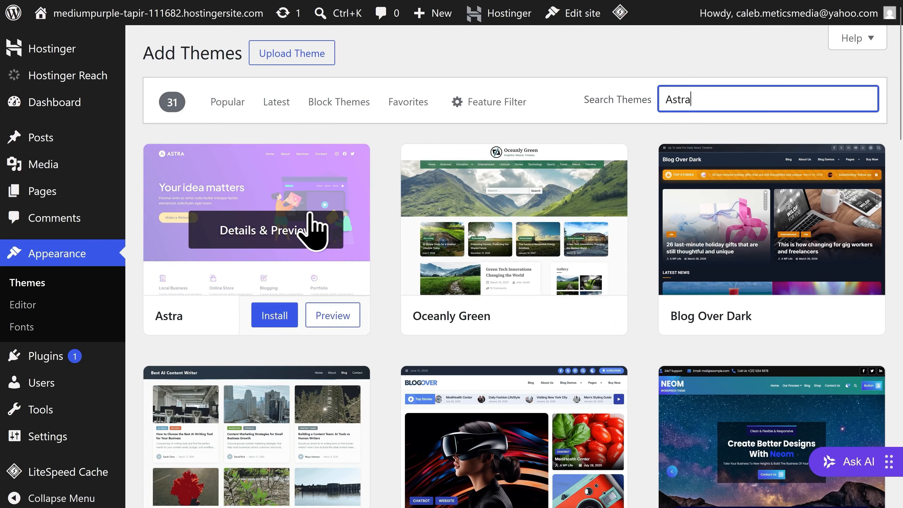
left_click(273, 311)
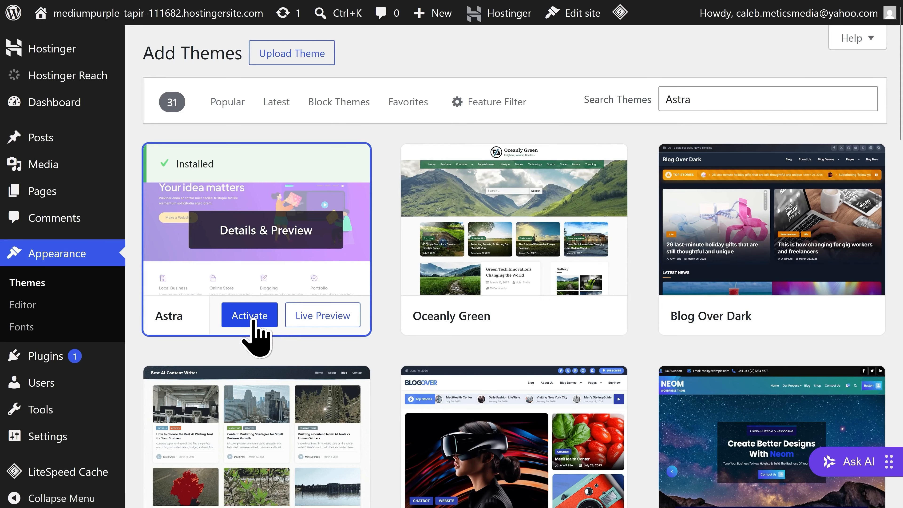
left_click(255, 331)
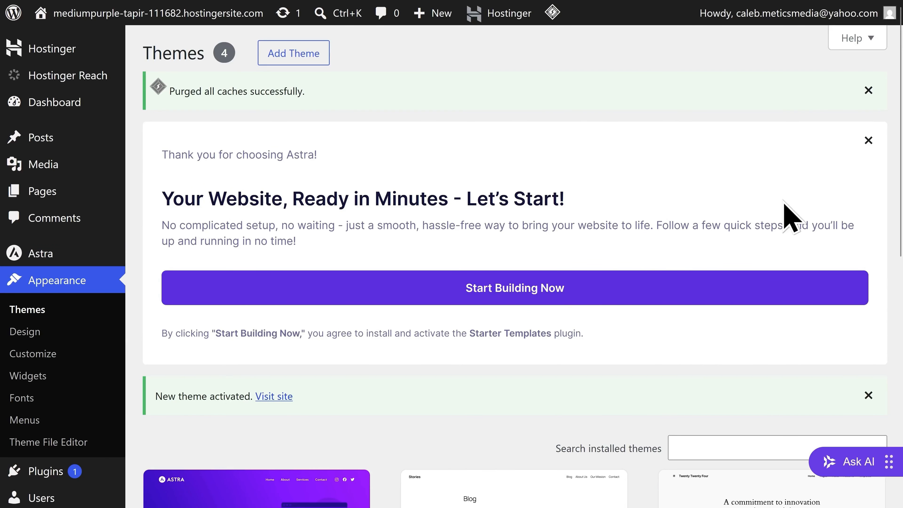
Dismiss the Astra welcome panel and go to the Installed Plugins list.
left_click(872, 141)
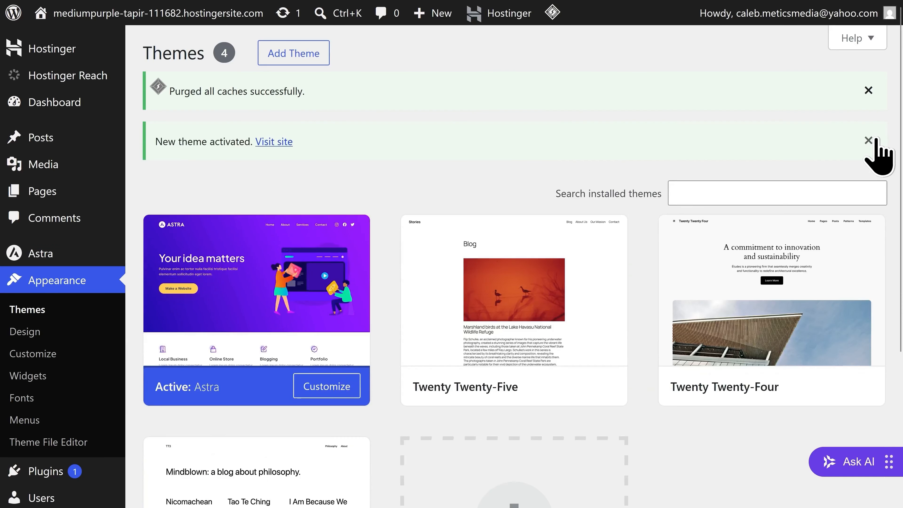
scroll(250, 317, "down", 3)
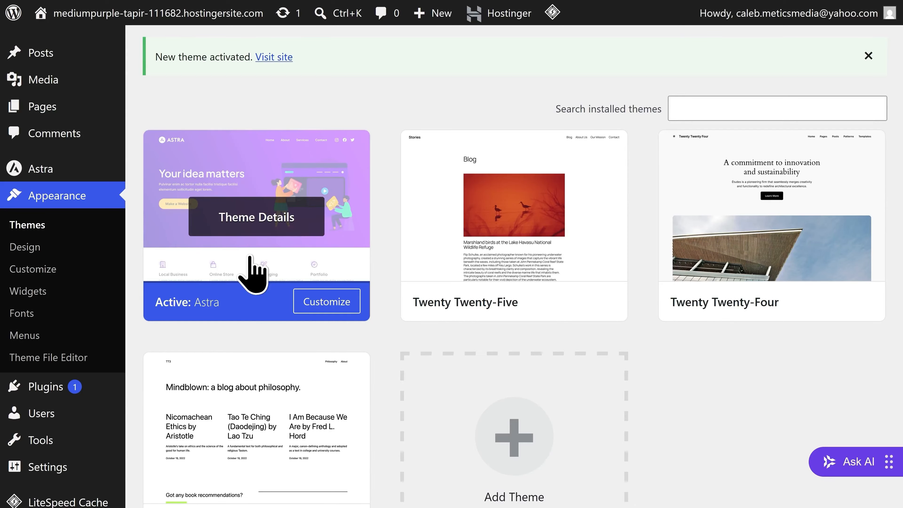
mouse_move(75, 391)
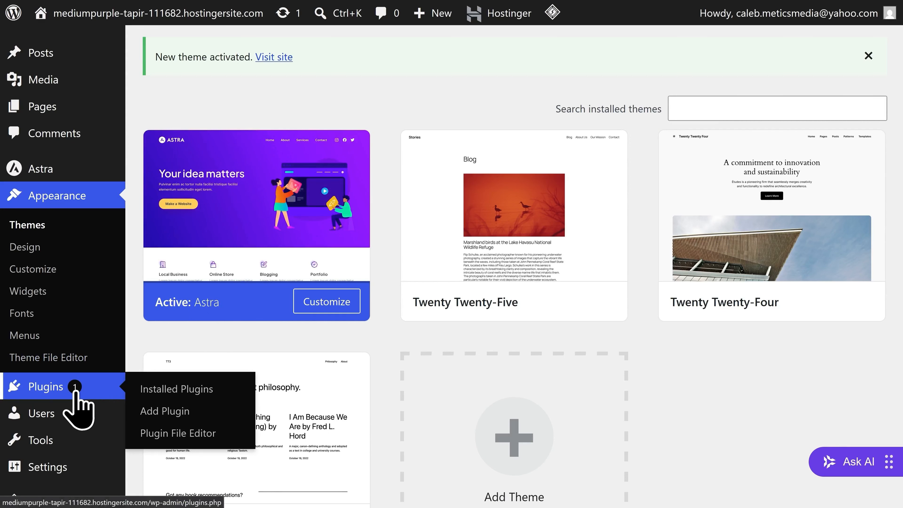
left_click(76, 391)
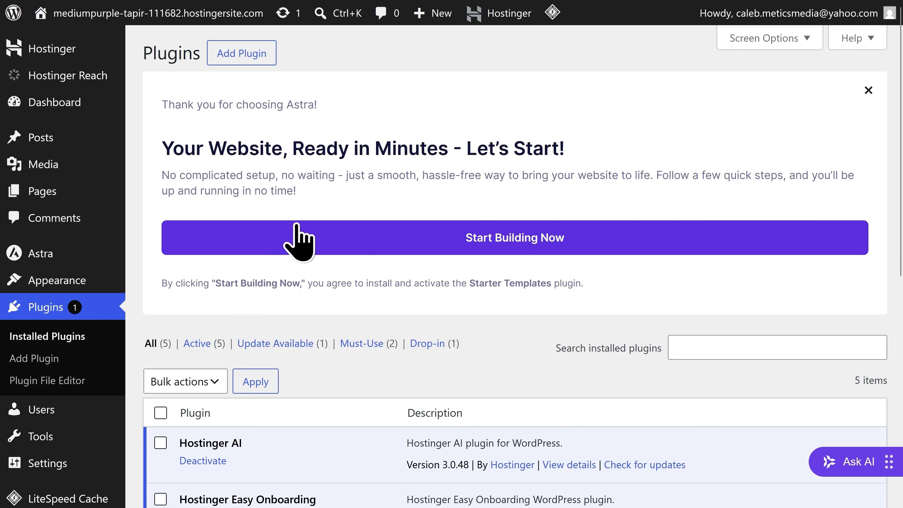
Select all five installed plugins and bulk-deactivate them.
scroll(299, 238, "down", 5)
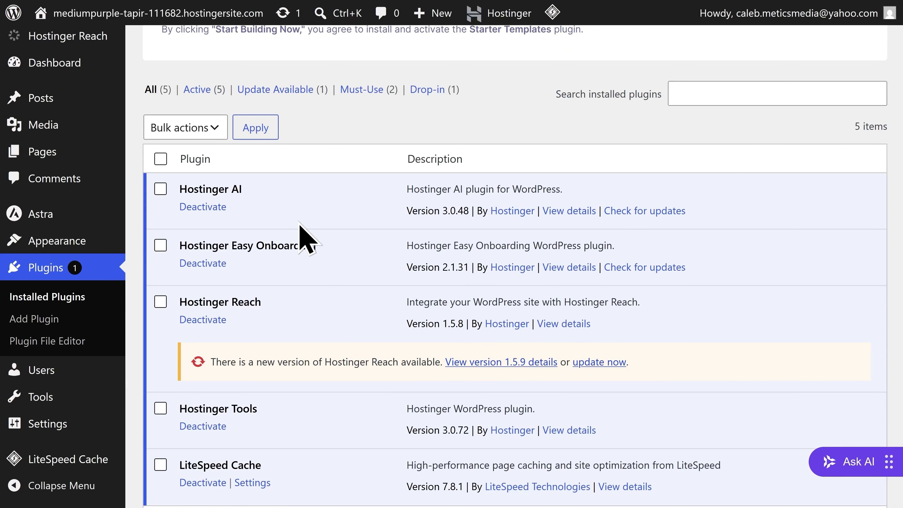
left_click(161, 159)
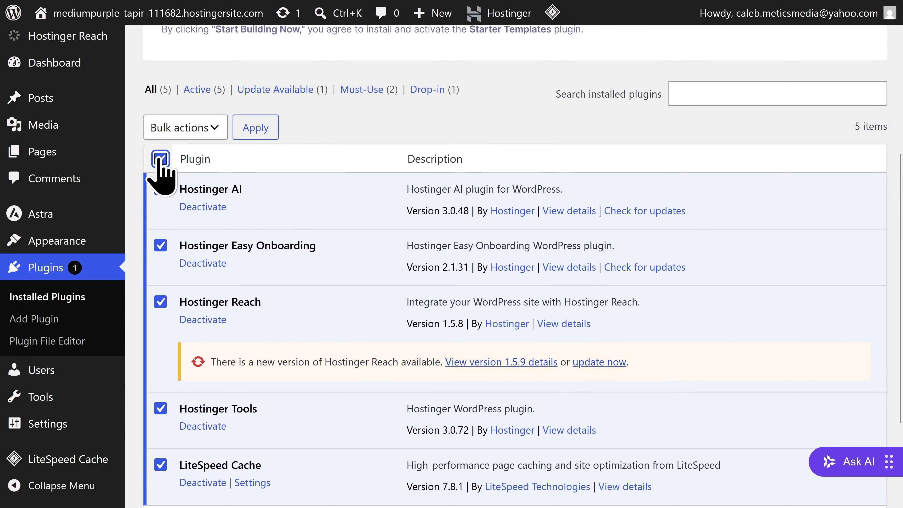
left_click(188, 132)
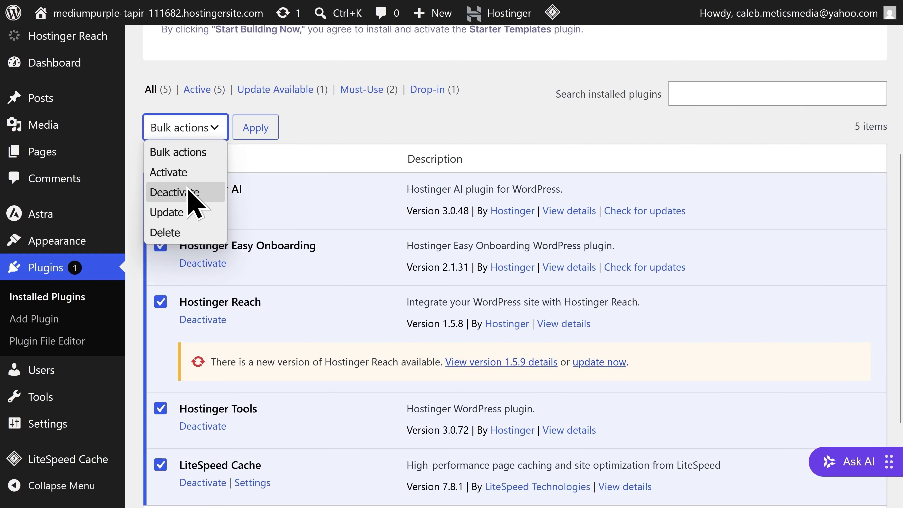
left_click(191, 194)
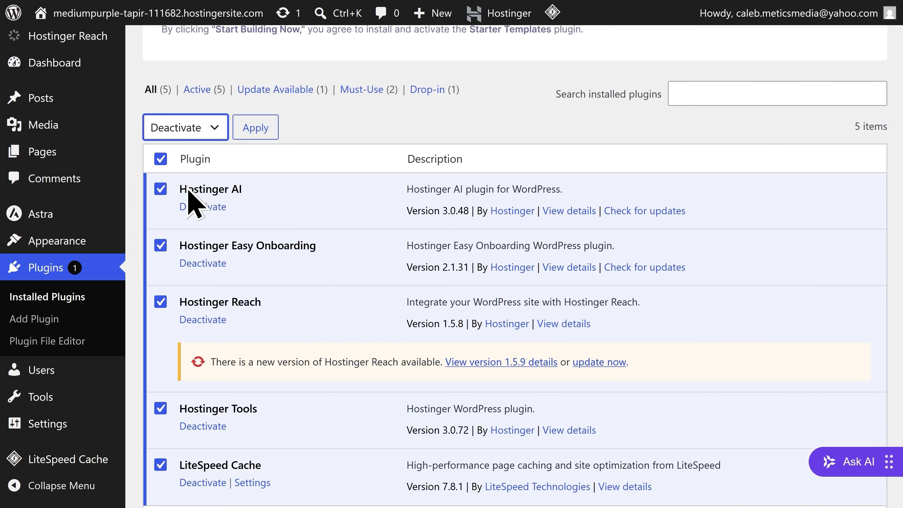
left_click(257, 137)
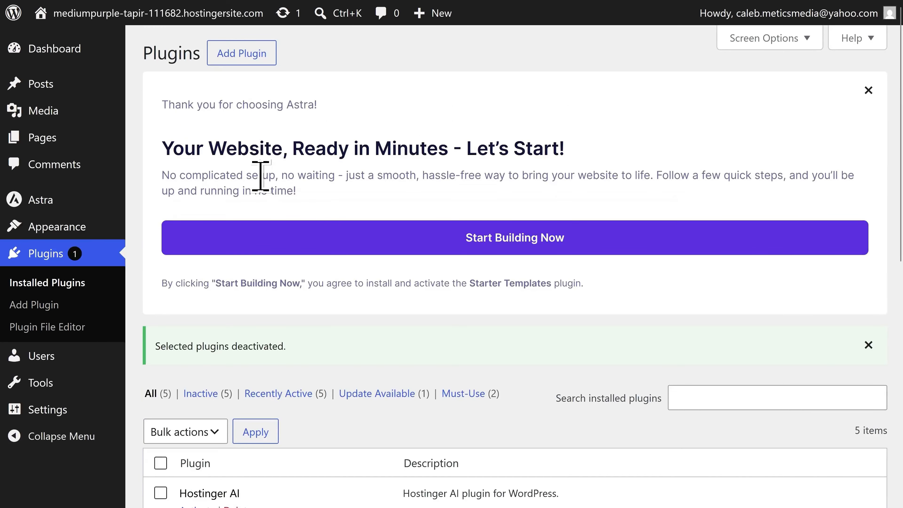
Select all five plugins again and bulk-delete them.
scroll(258, 173, "down", 6)
scroll(261, 180, "down", 2)
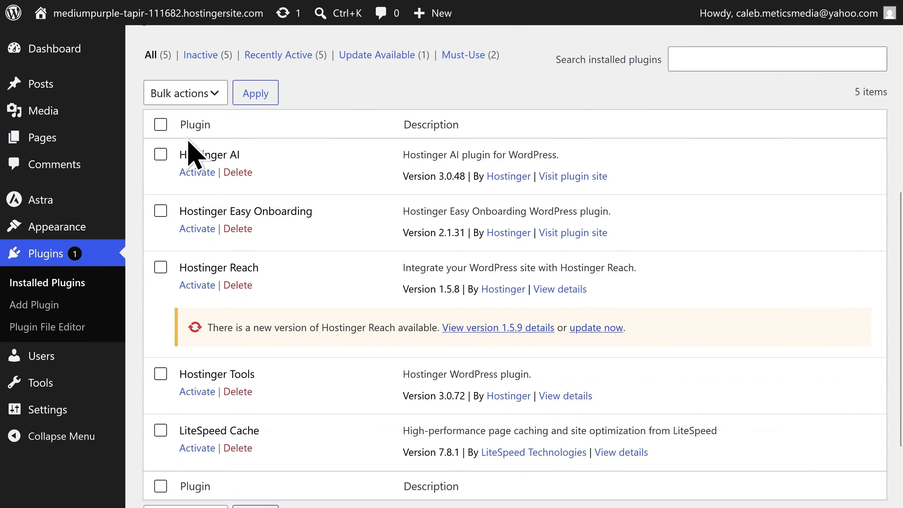
left_click(161, 124)
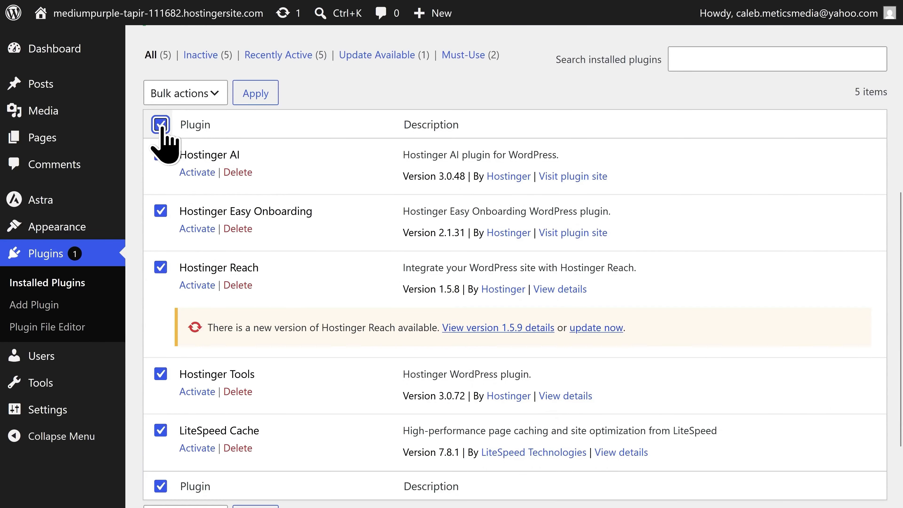
left_click(200, 102)
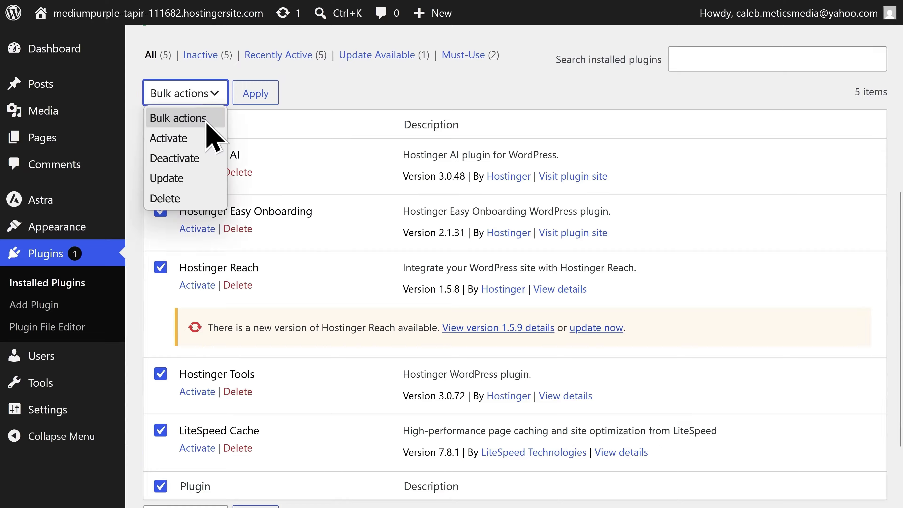
left_click(190, 196)
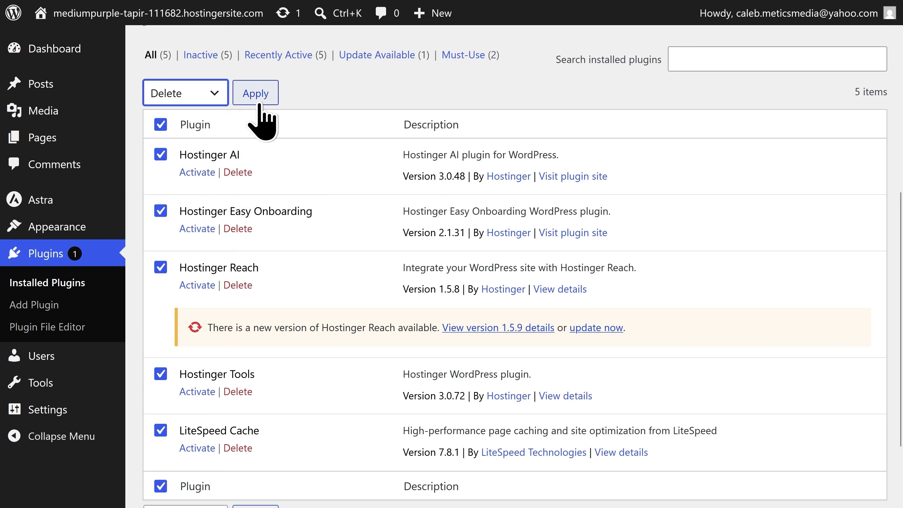
left_click(256, 93)
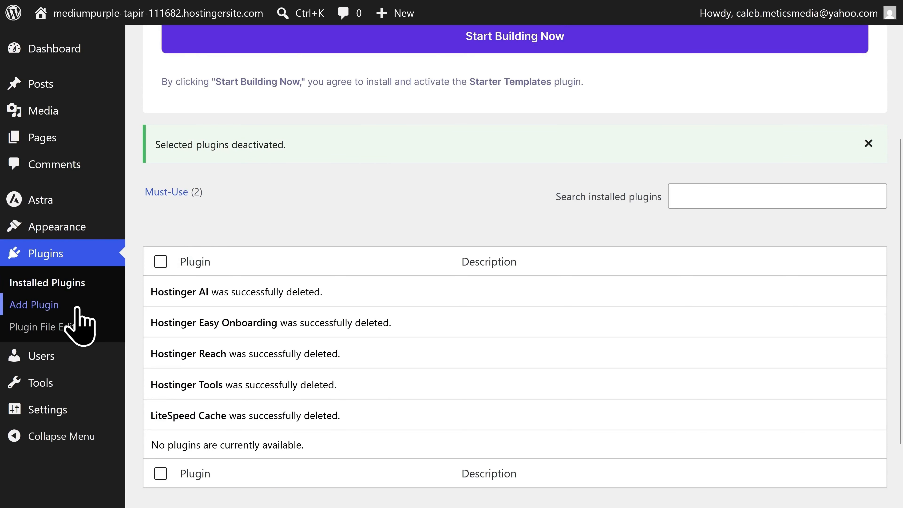
Search the plugin directory for 'Starter Templates', then install and activate it.
left_click(61, 310)
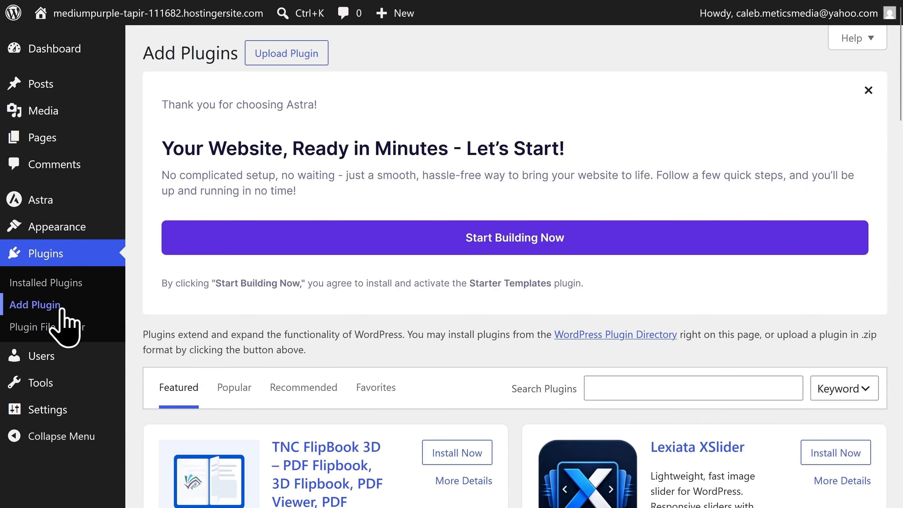
scroll(641, 349, "down", 2)
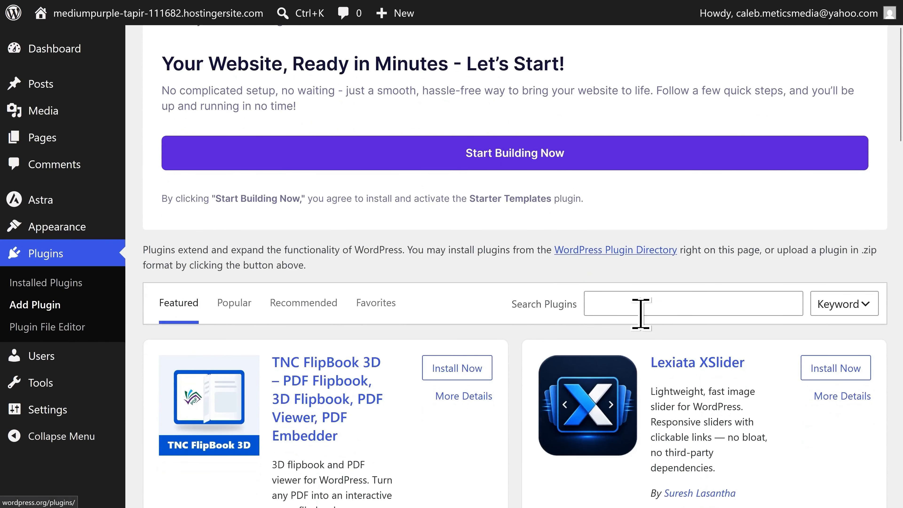
left_click(641, 303)
type("Starter")
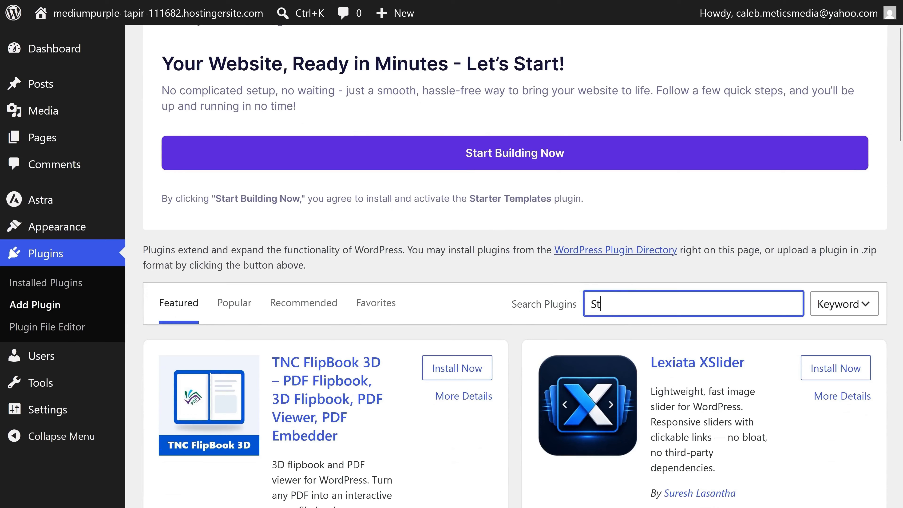
type(" Templates")
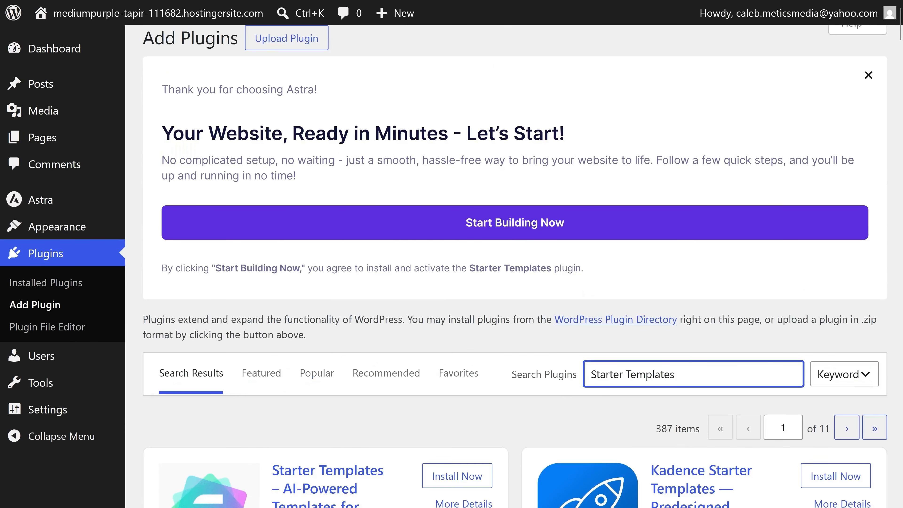
scroll(508, 261, "down", 6)
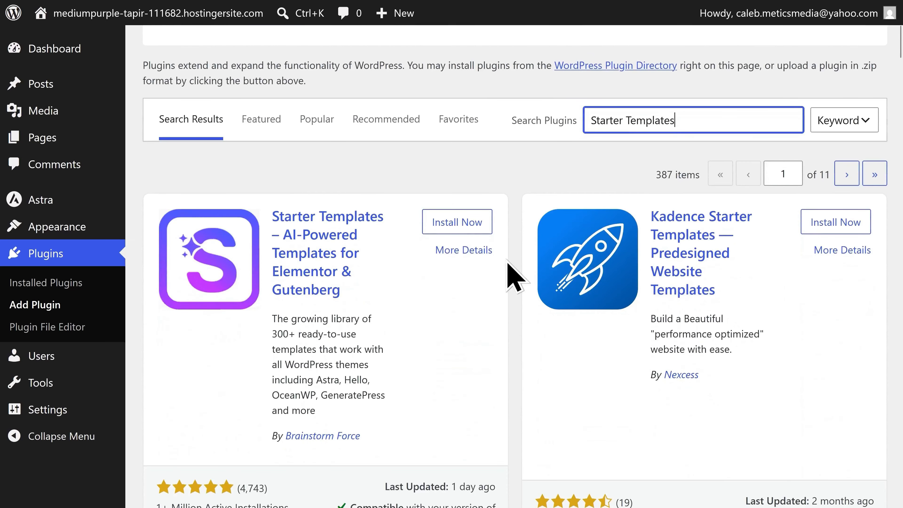
left_click(451, 230)
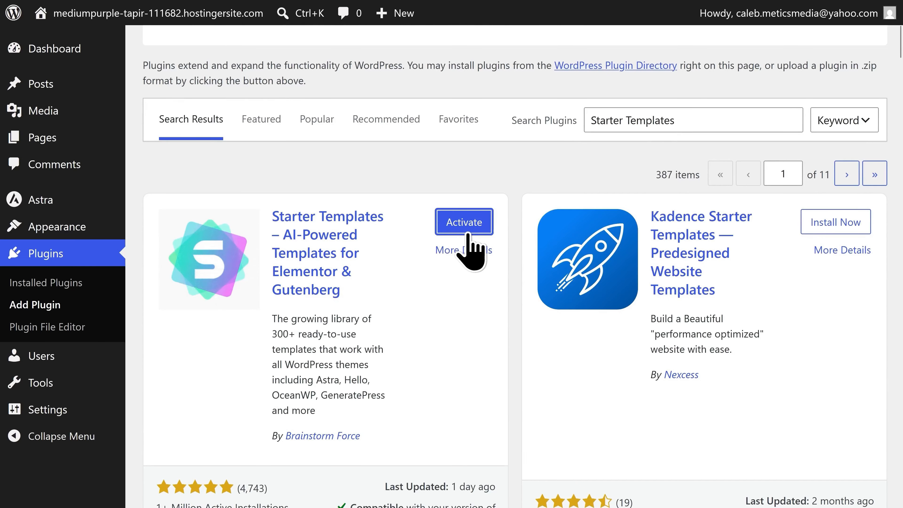
left_click(468, 230)
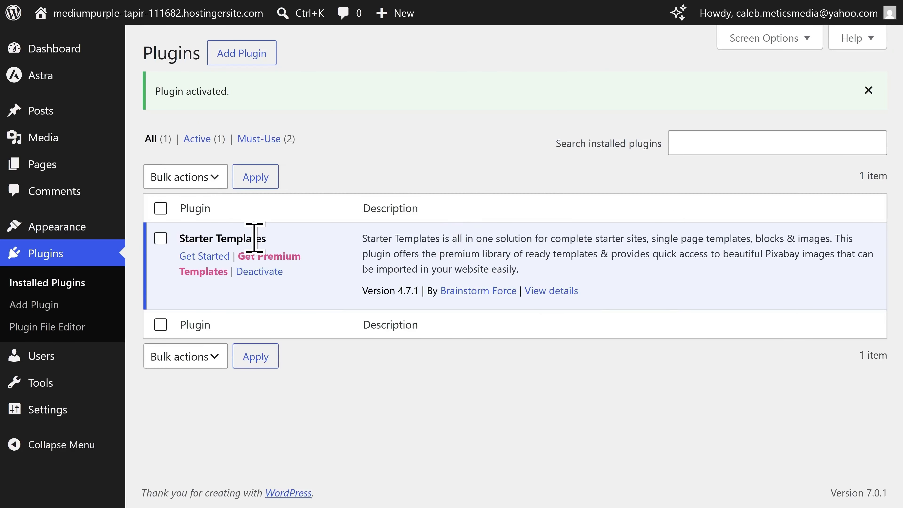
Browse the Starter Templates page builder options, then exit back to the Dashboard.
left_click(210, 257)
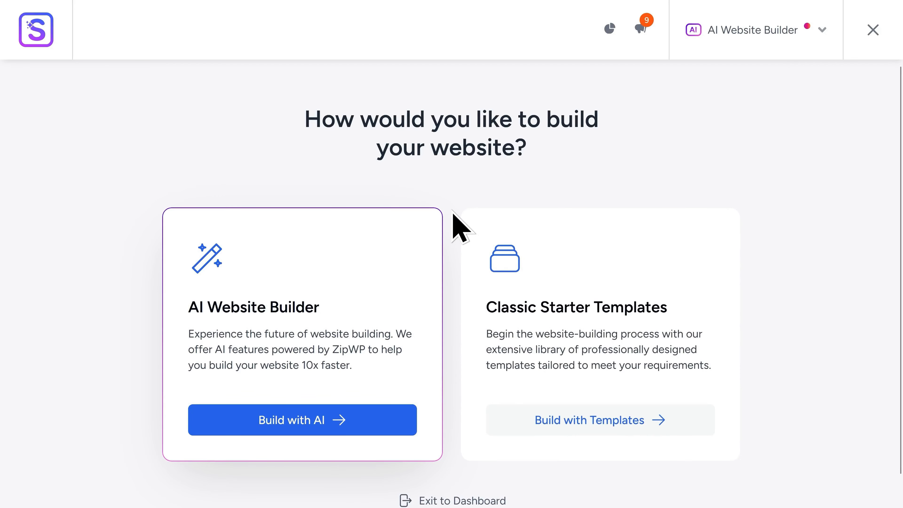
left_click(761, 43)
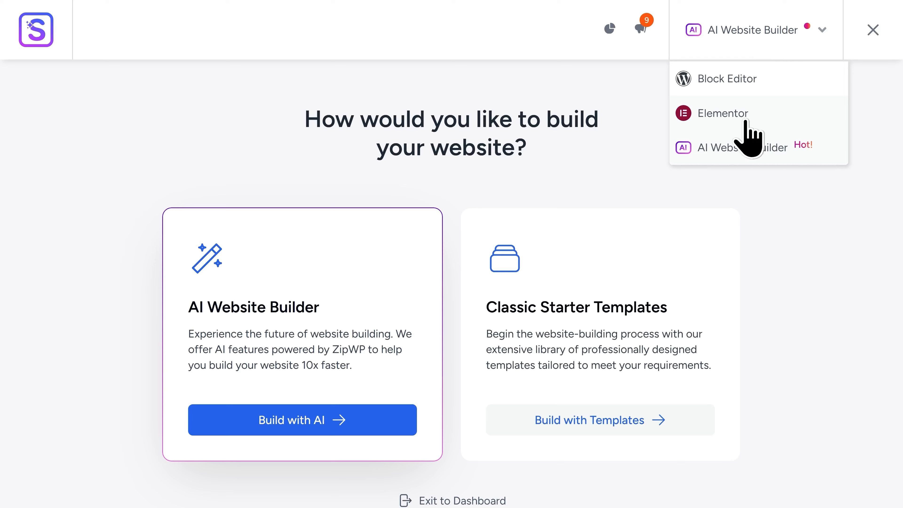
scroll(478, 186, "down", 2)
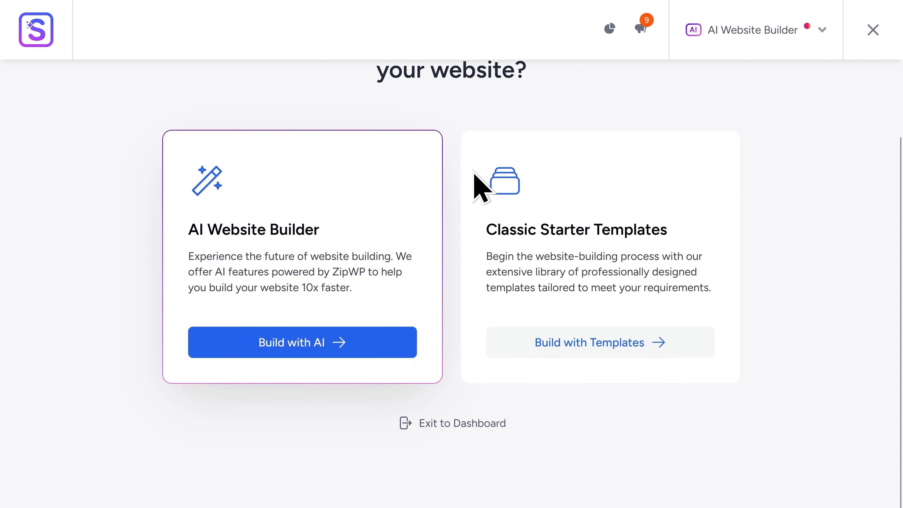
left_click(462, 424)
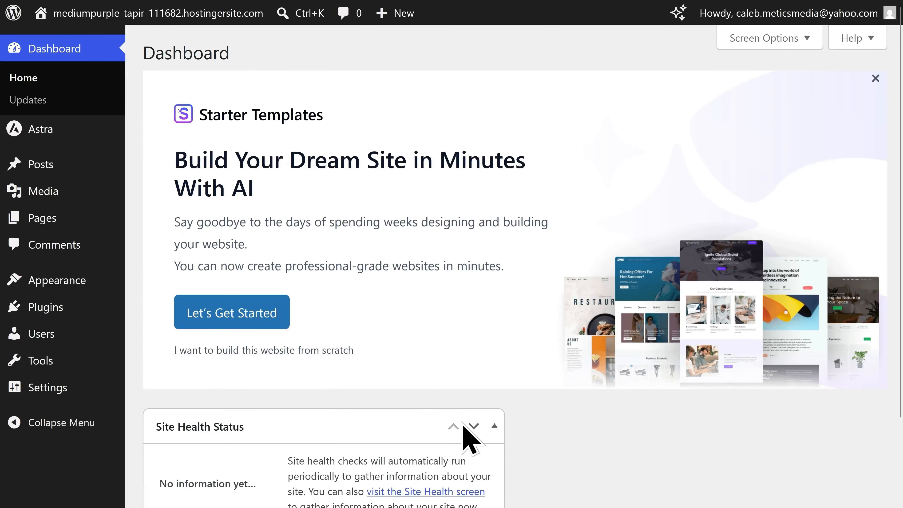
Save General Settings with Disable Elementor Templates left unchecked, so Elementor templates stay enabled.
mouse_move(81, 382)
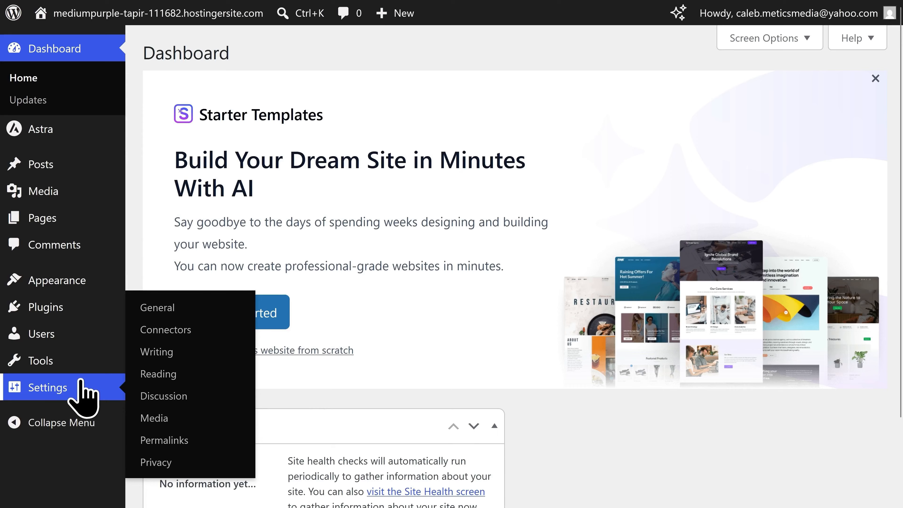
left_click(82, 382)
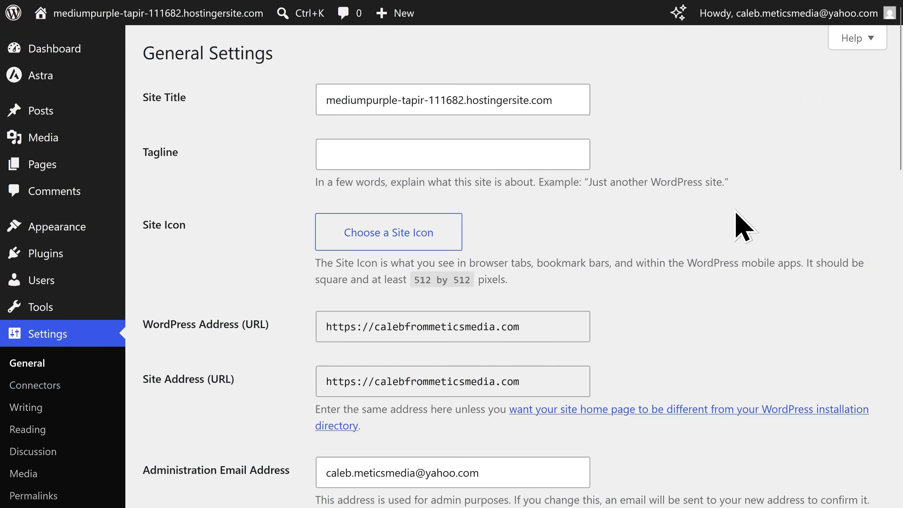
scroll(733, 219, "down", 6)
scroll(733, 219, "down", 10)
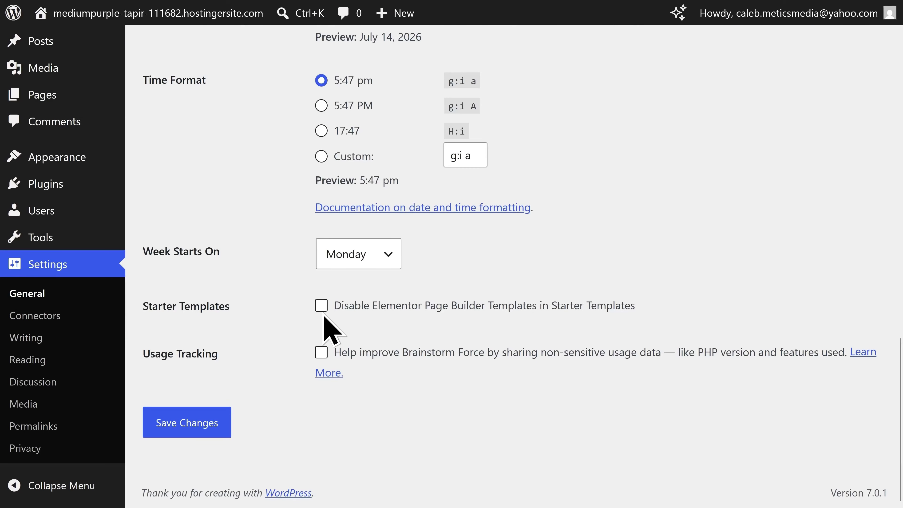
left_click(322, 309)
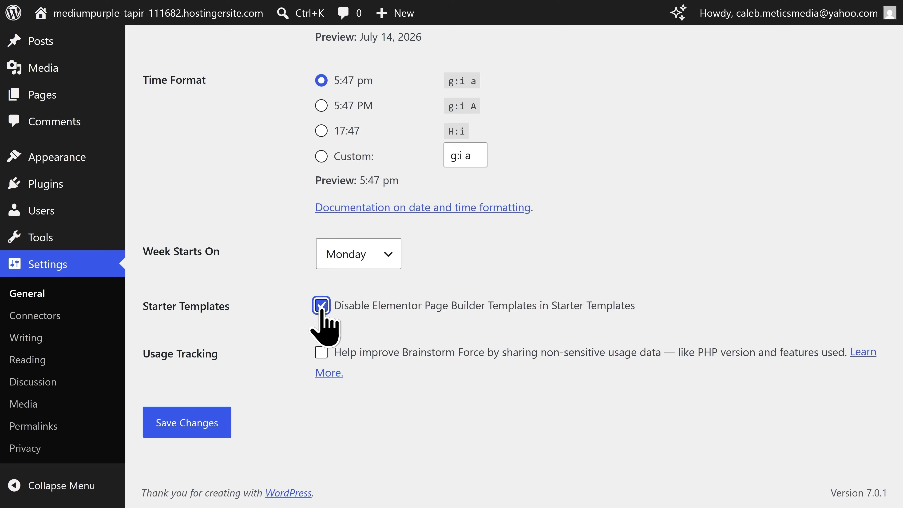
left_click(322, 308)
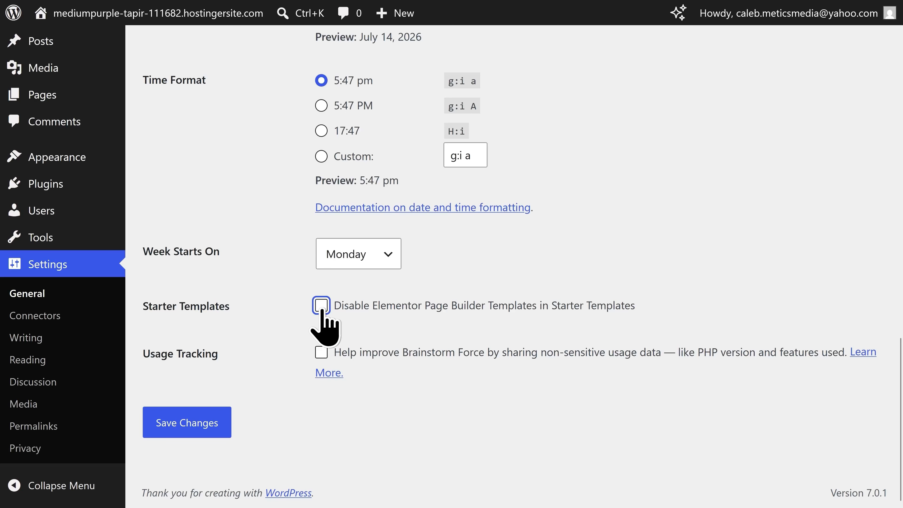
left_click(179, 428)
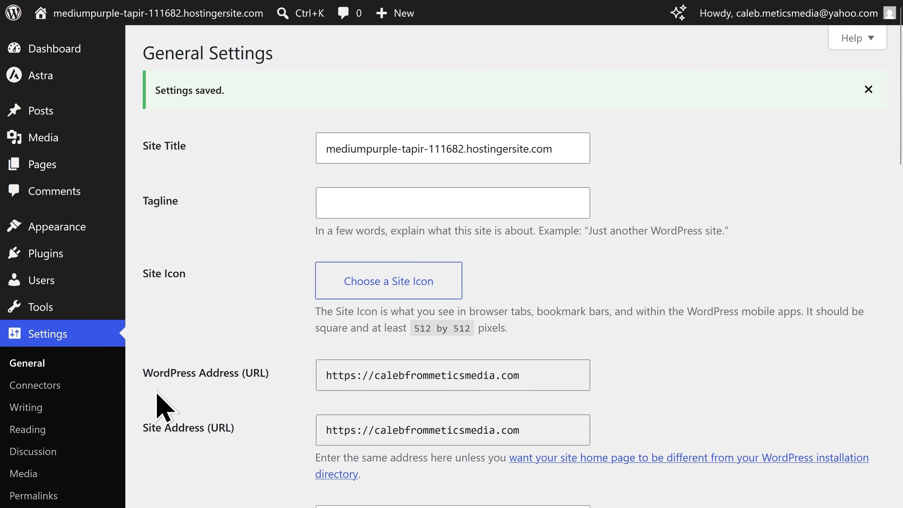
left_click(86, 259)
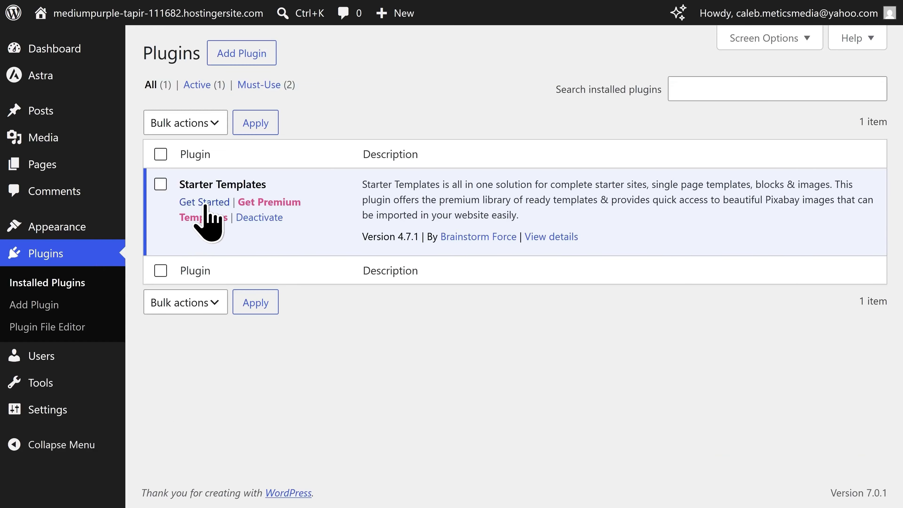
Relaunch Starter Templates and choose Elementor as the page builder.
left_click(206, 204)
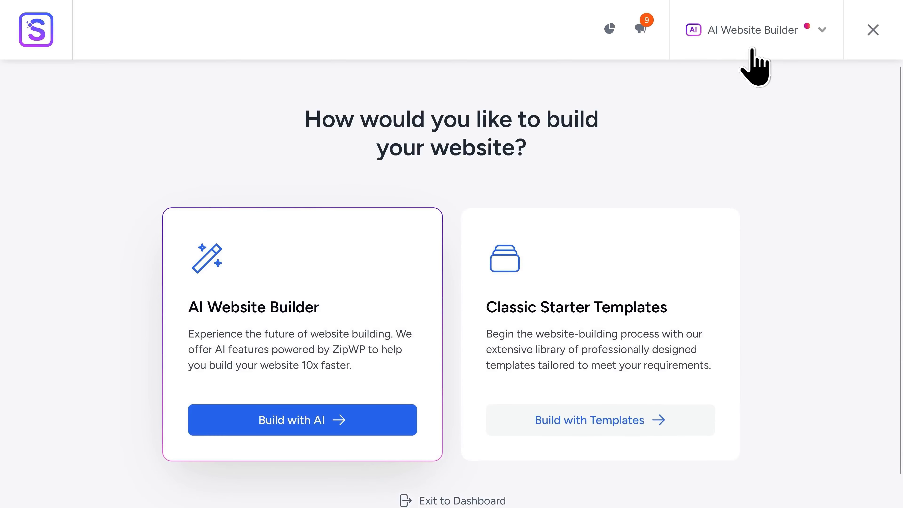
left_click(776, 29)
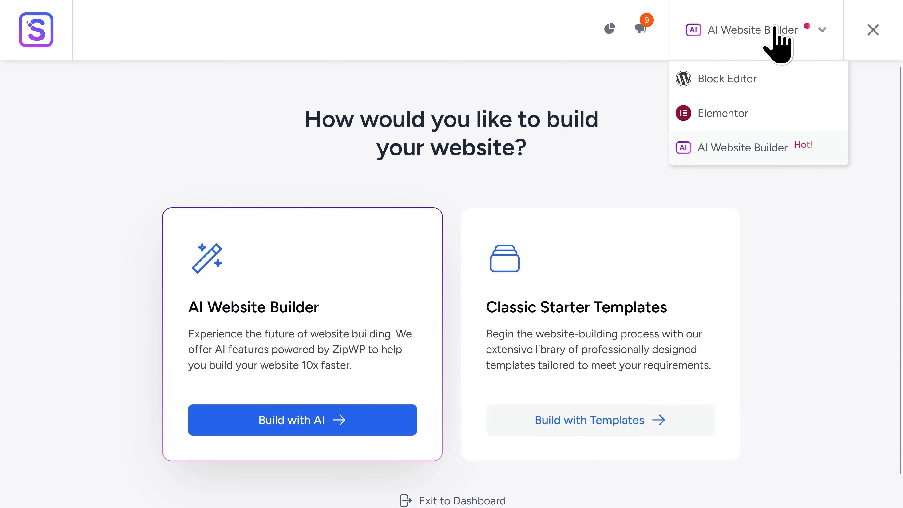
left_click(759, 125)
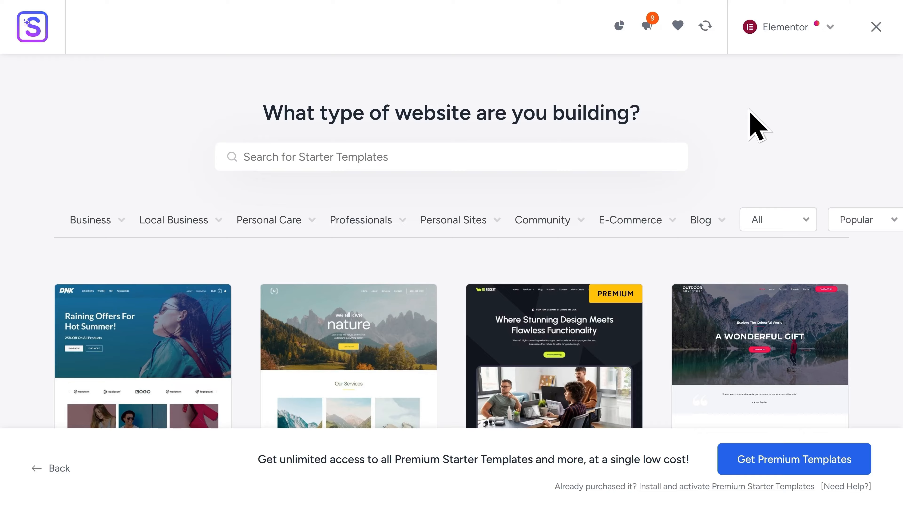
left_click(371, 156)
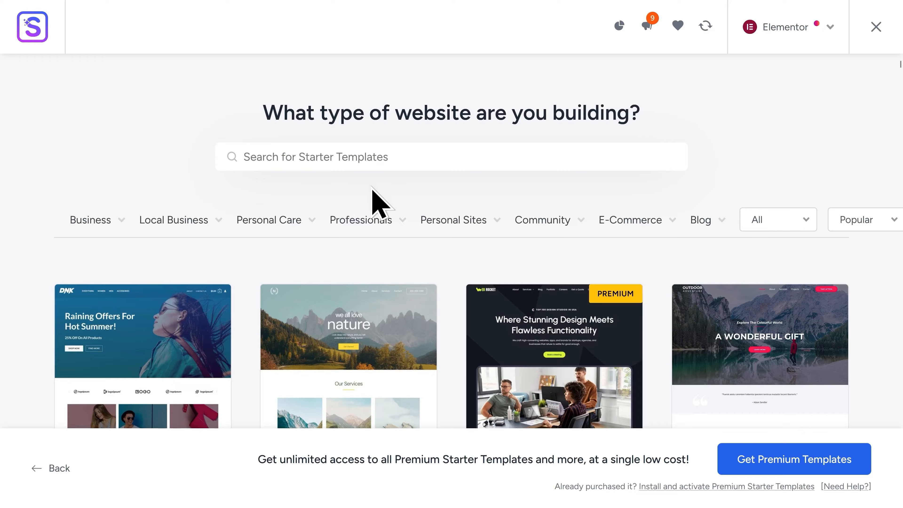
Browse the template categories and grid, then pick the Hope template.
mouse_move(273, 228)
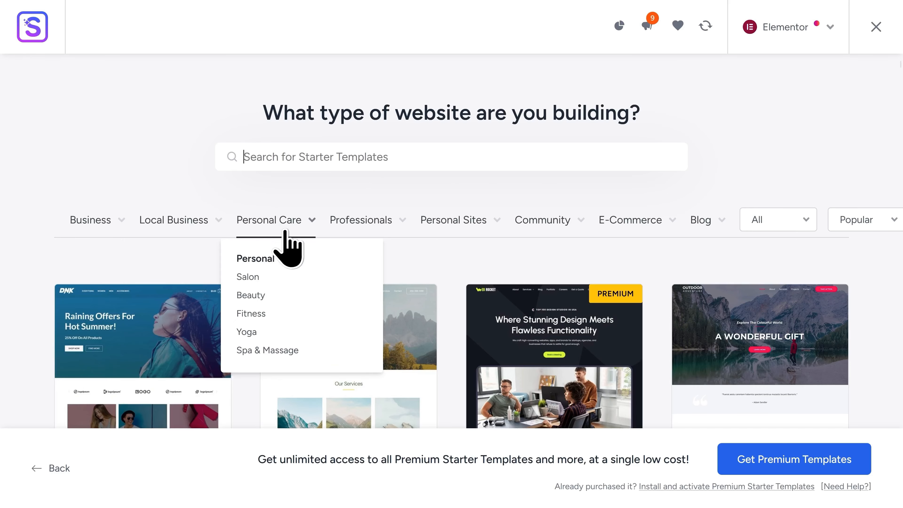
mouse_move(445, 222)
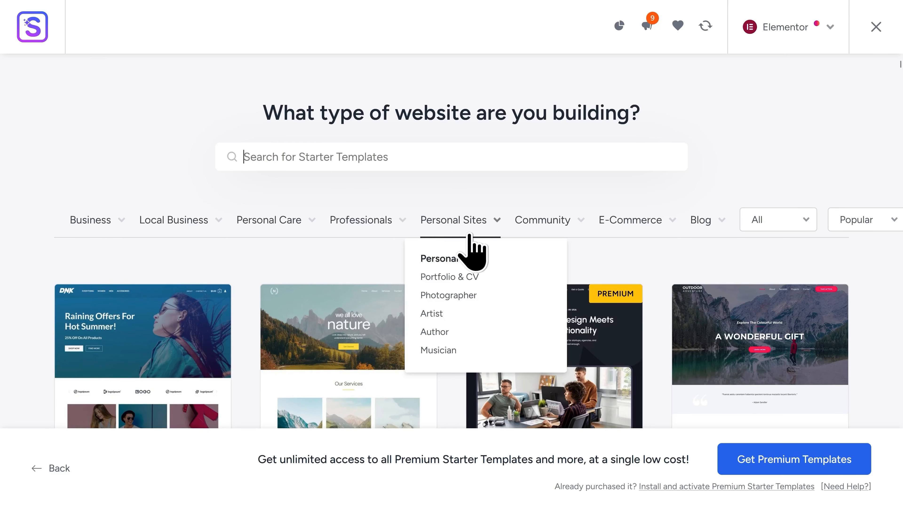
mouse_move(604, 234)
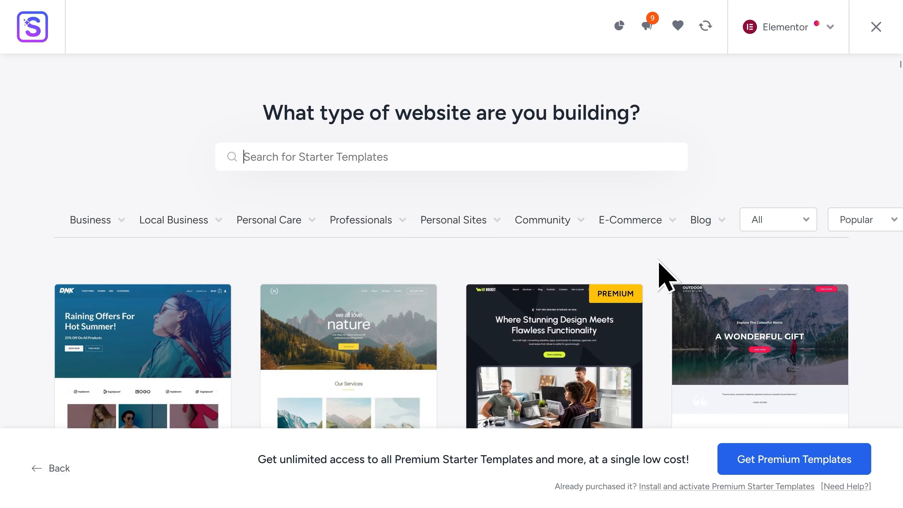
scroll(845, 278, "down", 3)
scroll(844, 279, "down", 10)
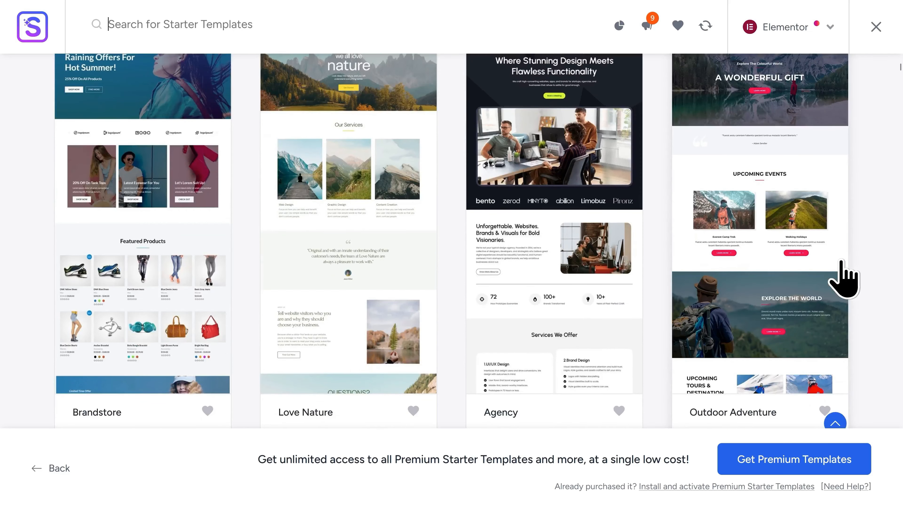
scroll(847, 279, "down", 20)
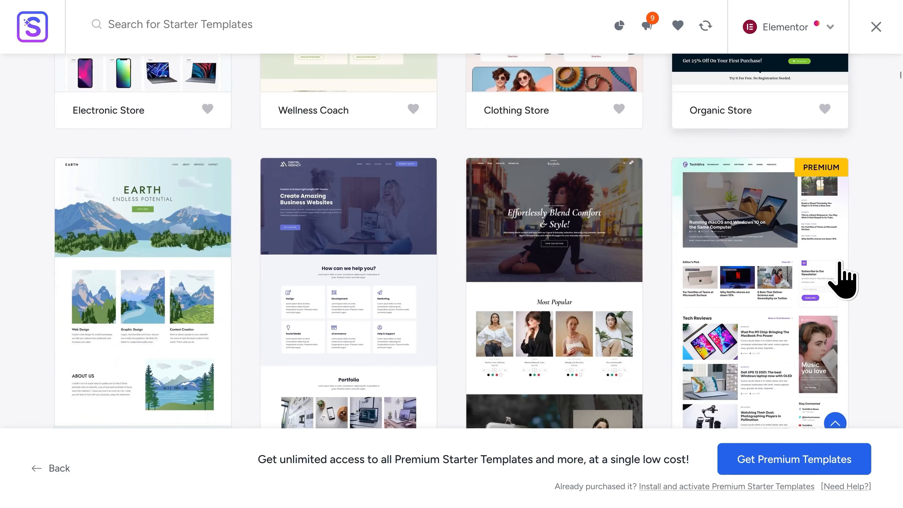
scroll(845, 281, "down", 7)
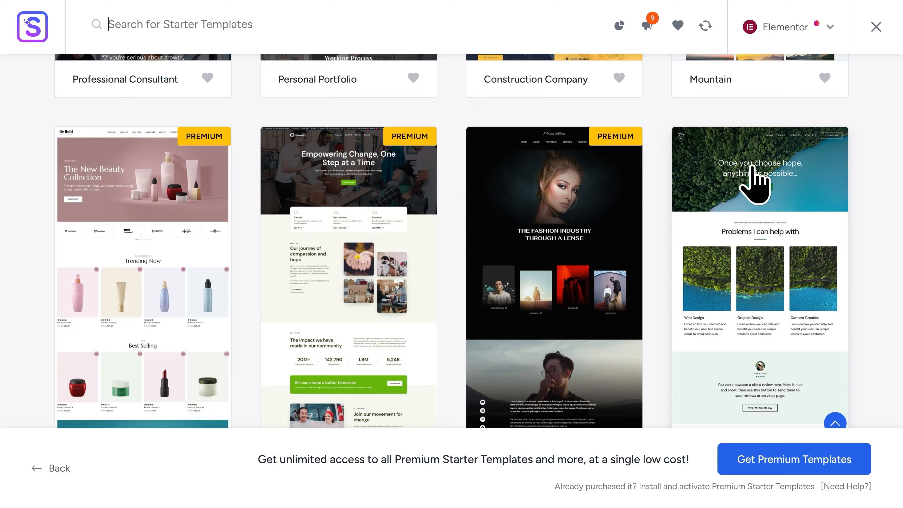
left_click(753, 167)
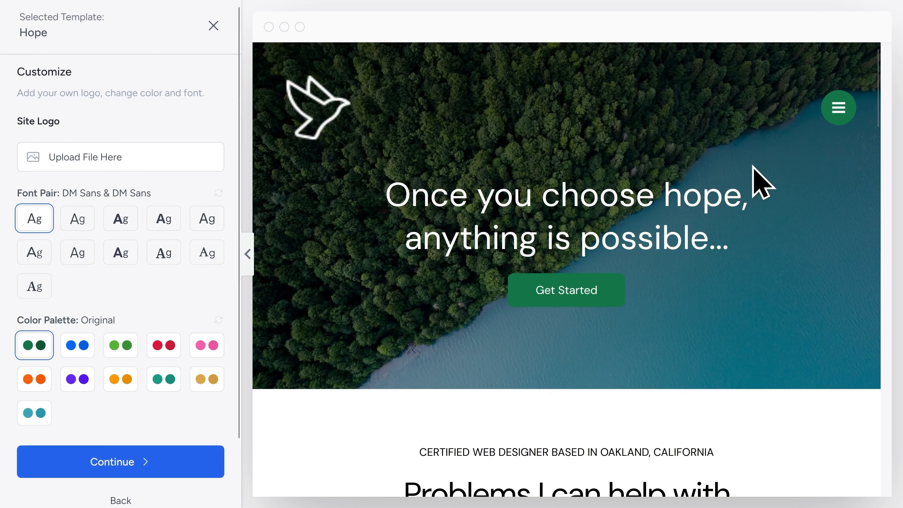
Preview the Hope template, viewing its About Us page and returning to Home.
scroll(772, 231, "down", 10)
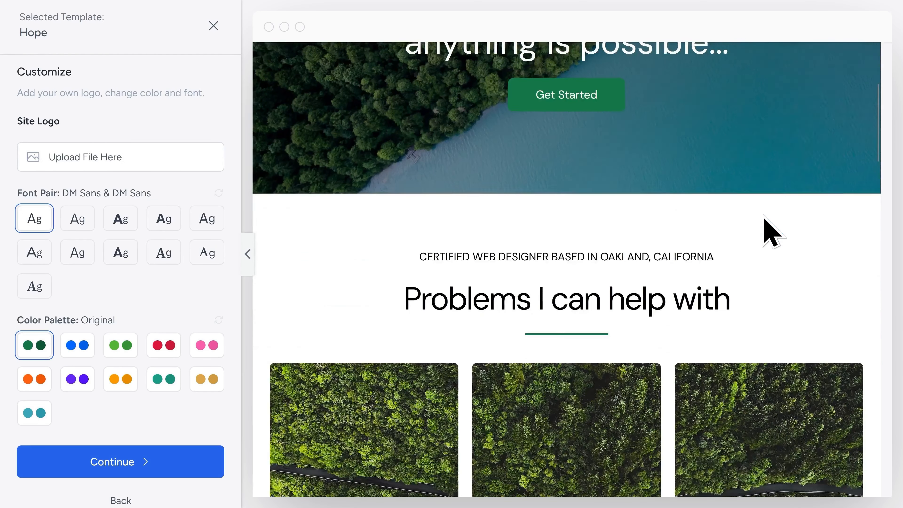
scroll(768, 232, "down", 10)
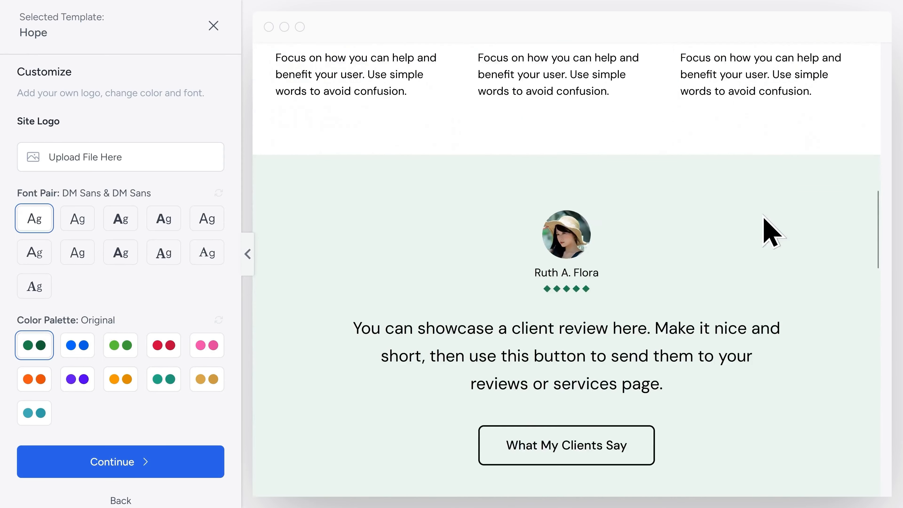
scroll(576, 320, "down", 10)
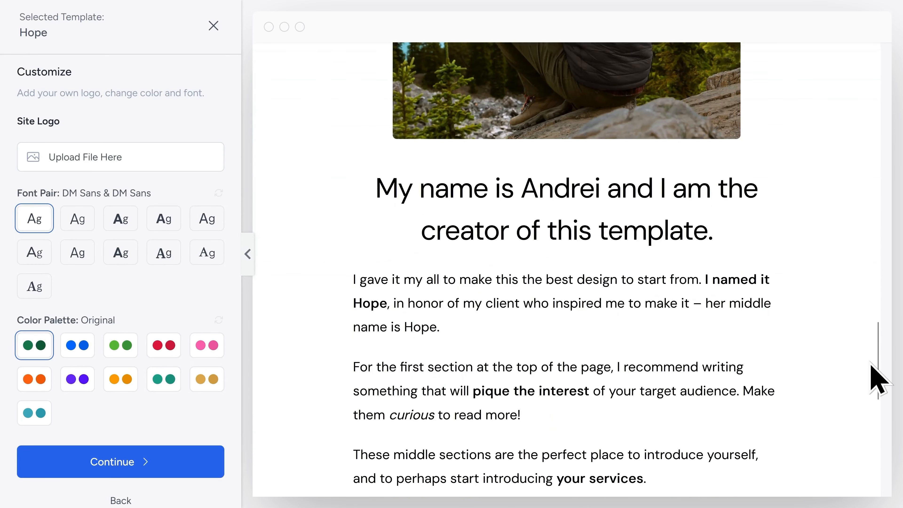
left_click_drag(878, 375, 896, 96)
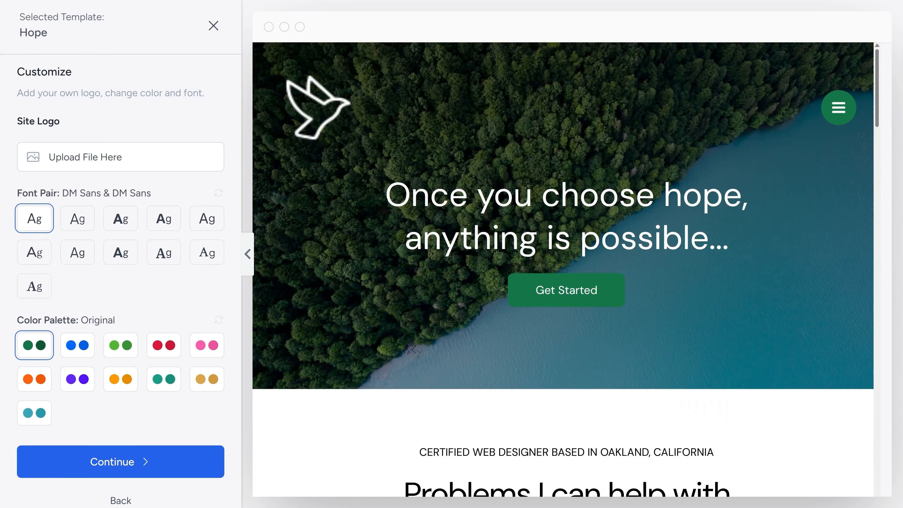
left_click(839, 108)
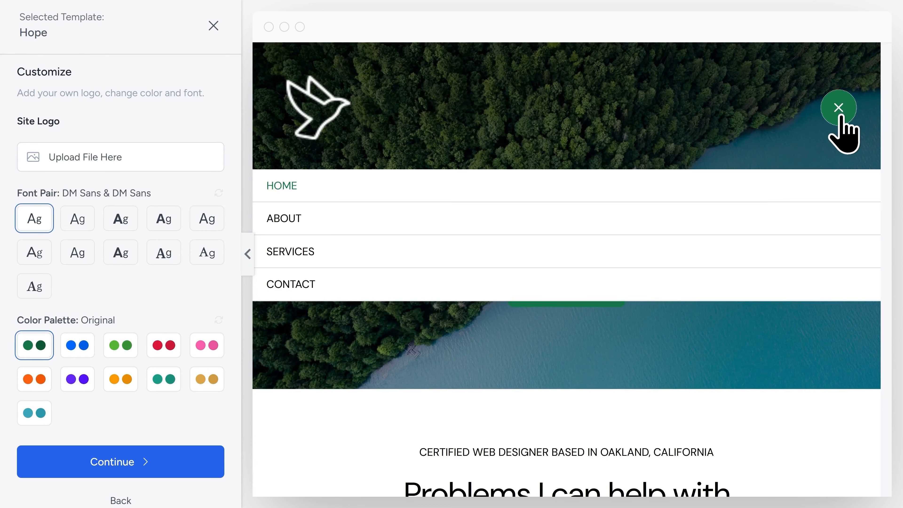
left_click(341, 222)
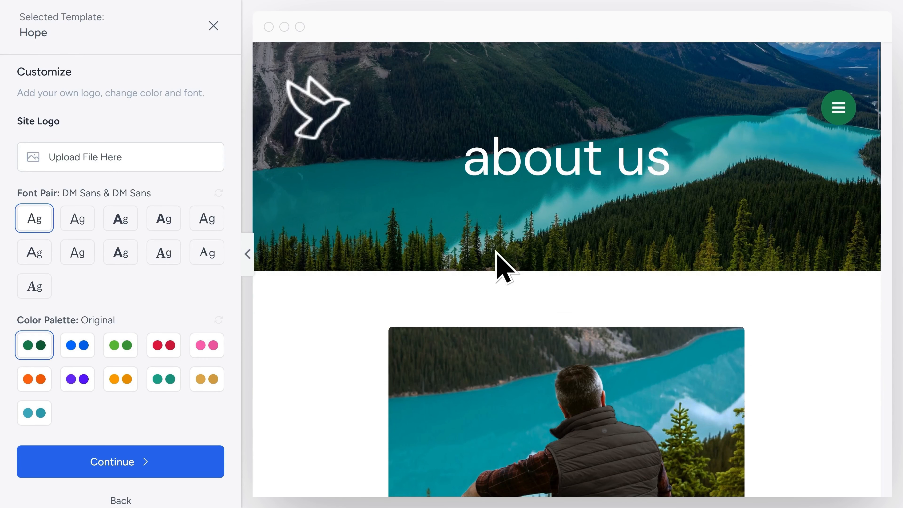
left_click(306, 129)
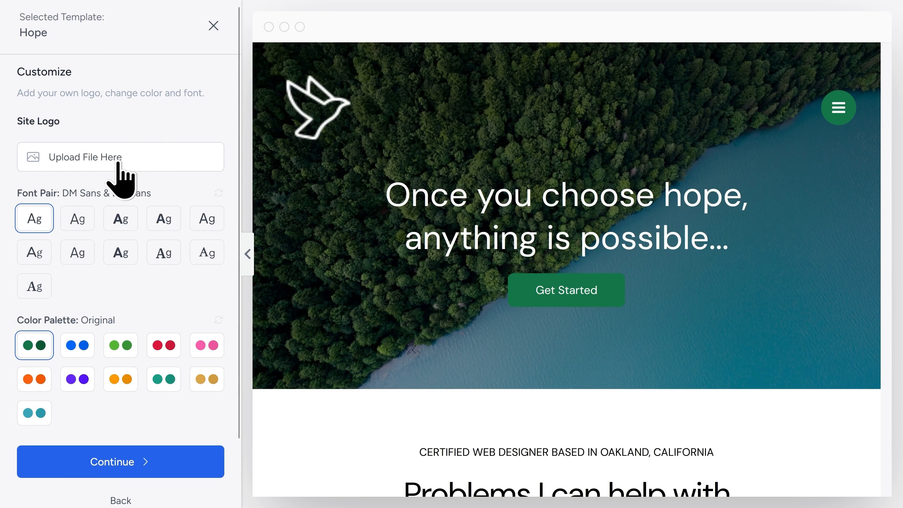
Settle on the Lexend & DM Sans fonts and green Style 2 palette, then continue.
left_click(77, 218)
left_click(119, 225)
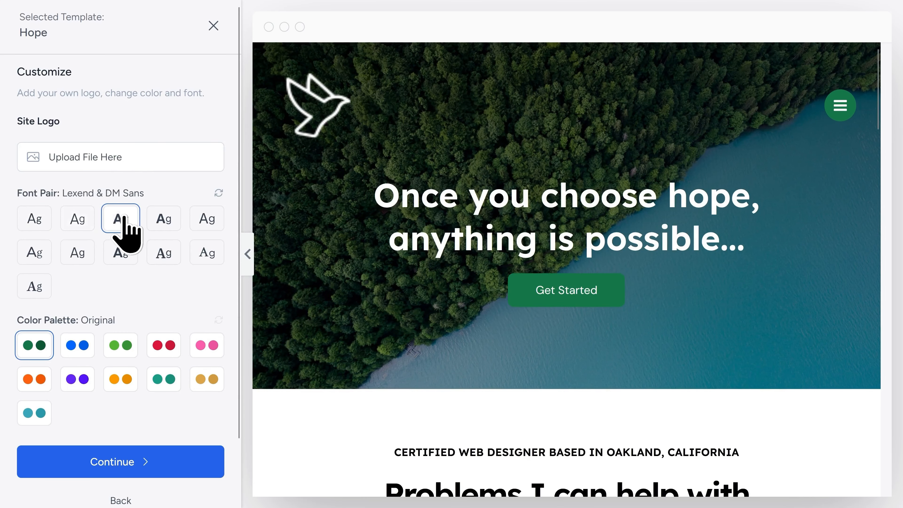
scroll(104, 271, "down", 2)
left_click(87, 281)
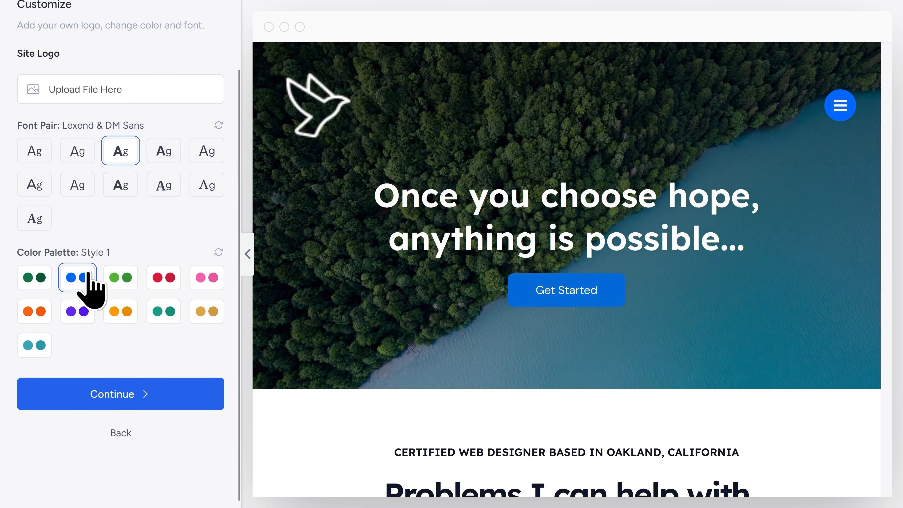
left_click(111, 277)
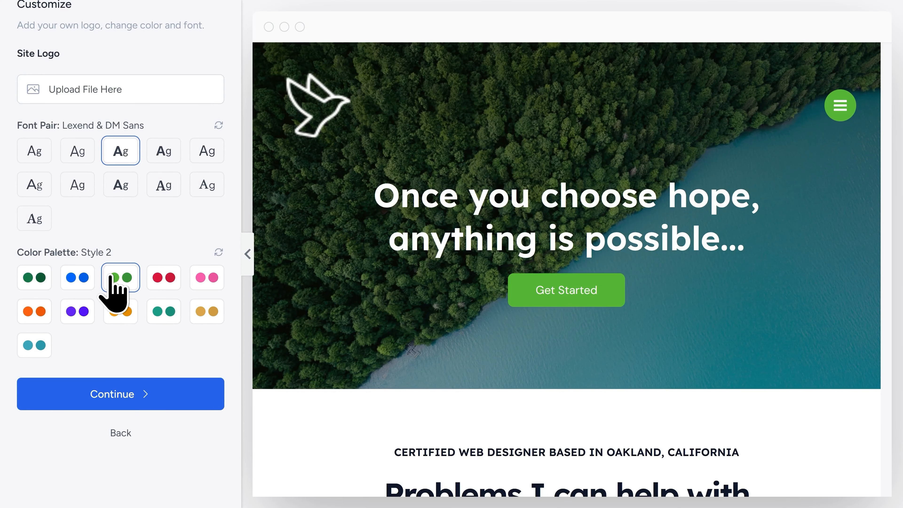
left_click(126, 399)
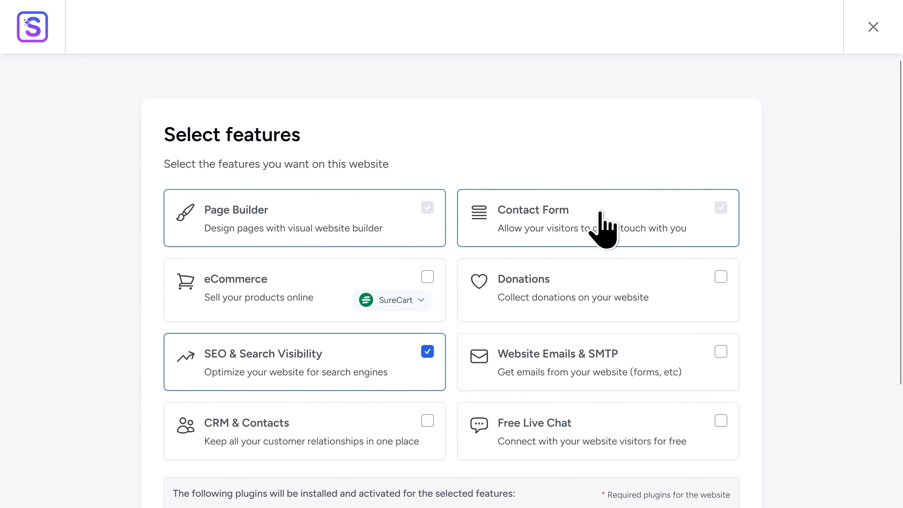
Build the Hope site without SEO & Search Visibility, skipping personal details, and view it.
scroll(466, 280, "down", 2)
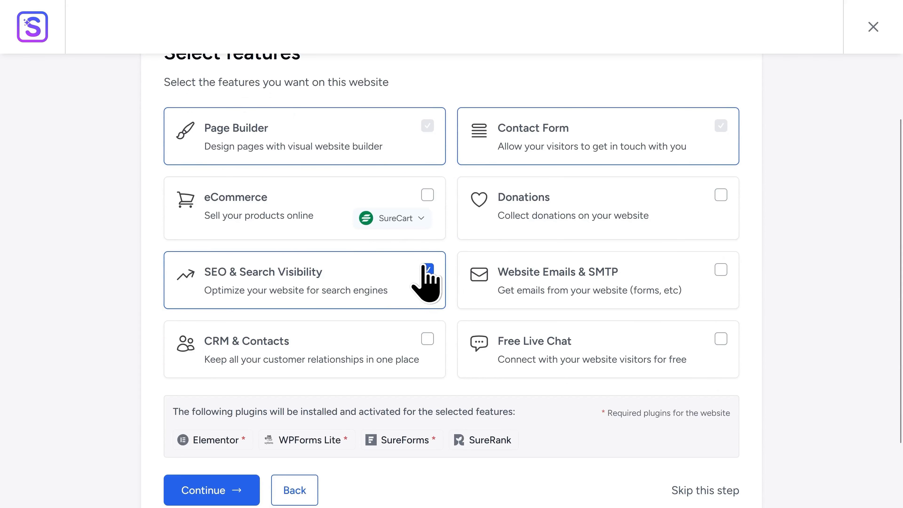
left_click(426, 270)
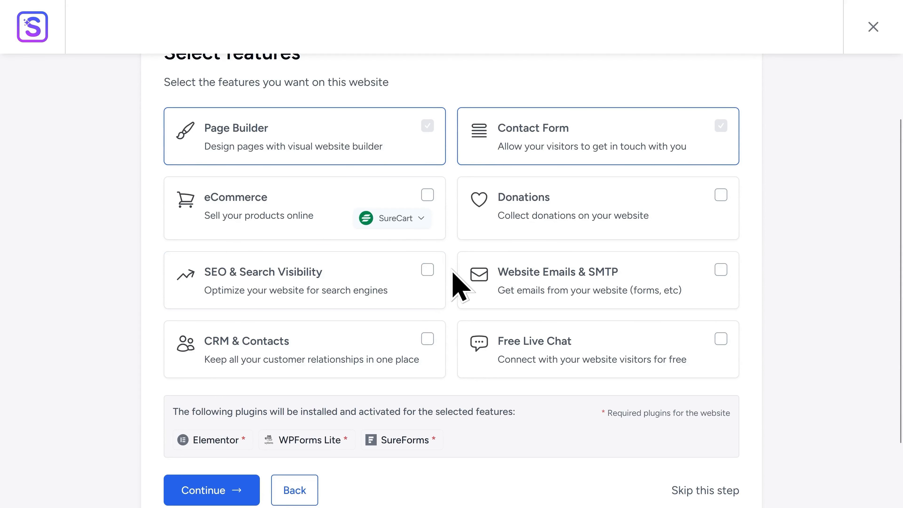
scroll(459, 285, "down", 3)
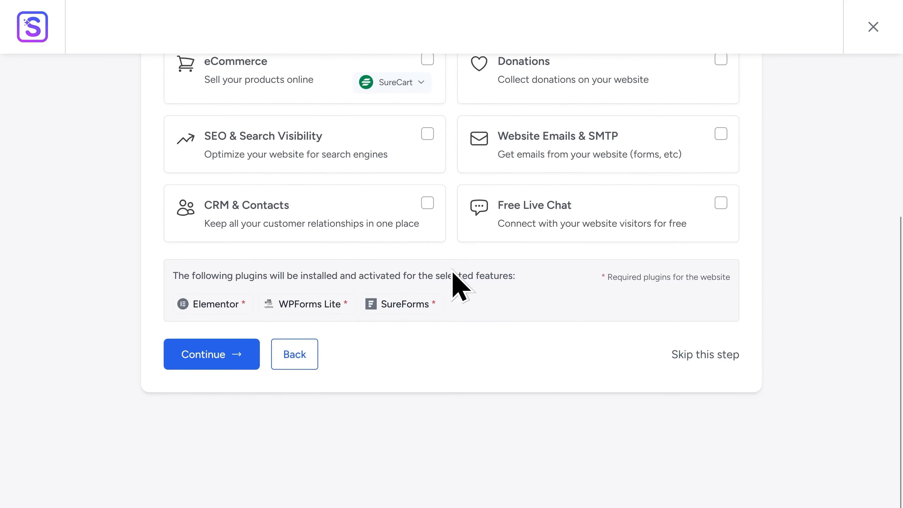
left_click(222, 355)
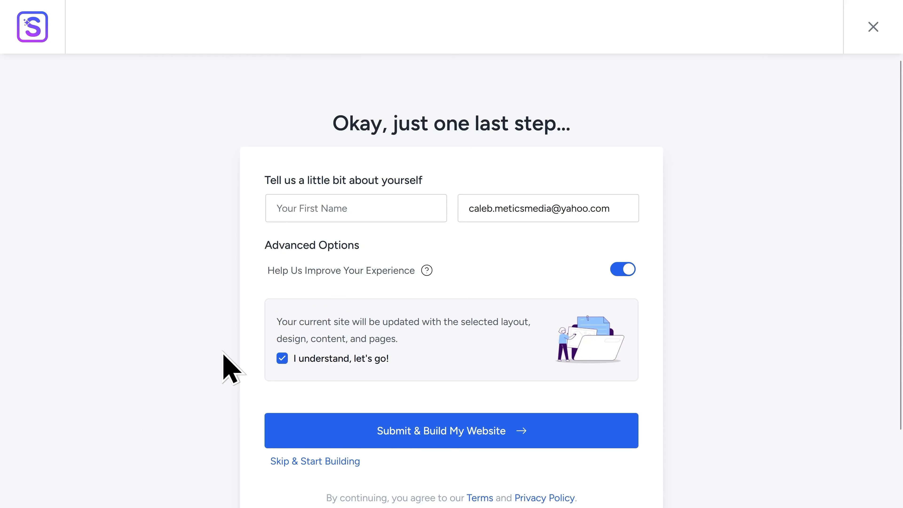
left_click(311, 463)
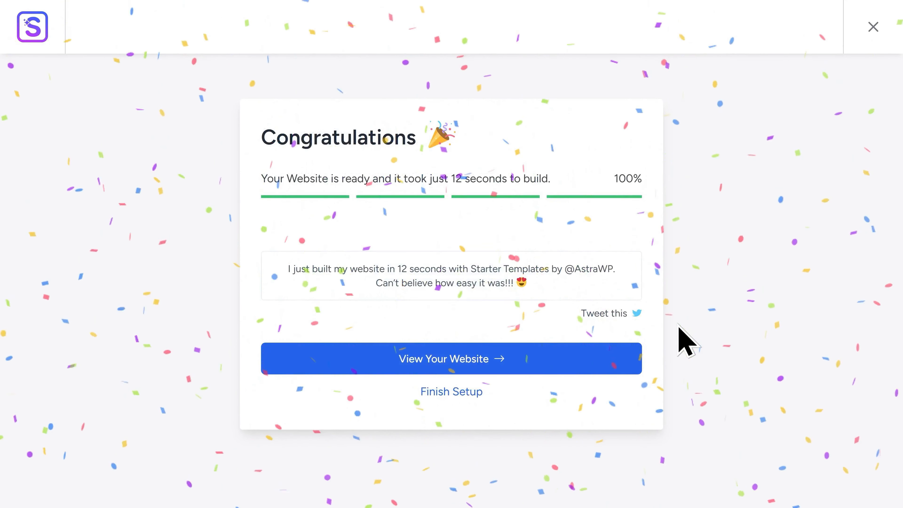
left_click(438, 363)
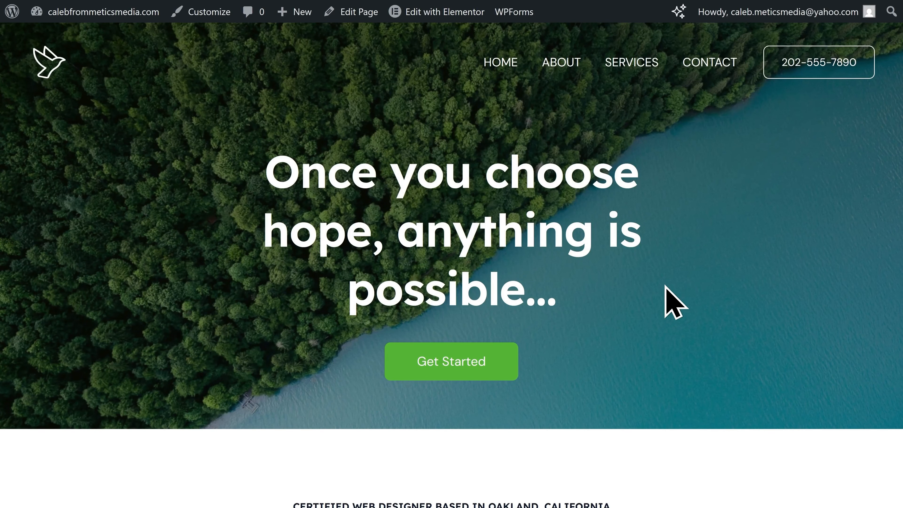
Launch Edit with Elementor on the Hope homepage from the admin bar.
mouse_move(436, 13)
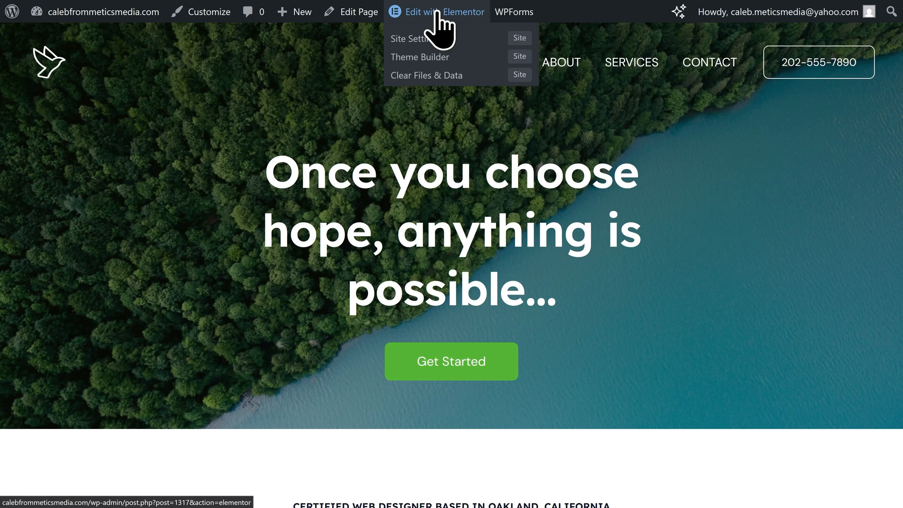
left_click(436, 13)
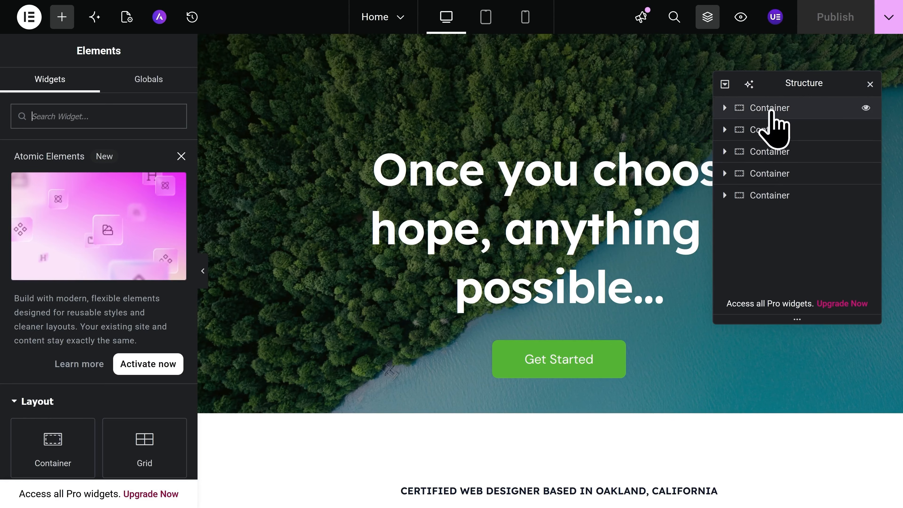
Expand the hero container and trial hiding and moving its heading, leaving it unchanged.
left_click(770, 111)
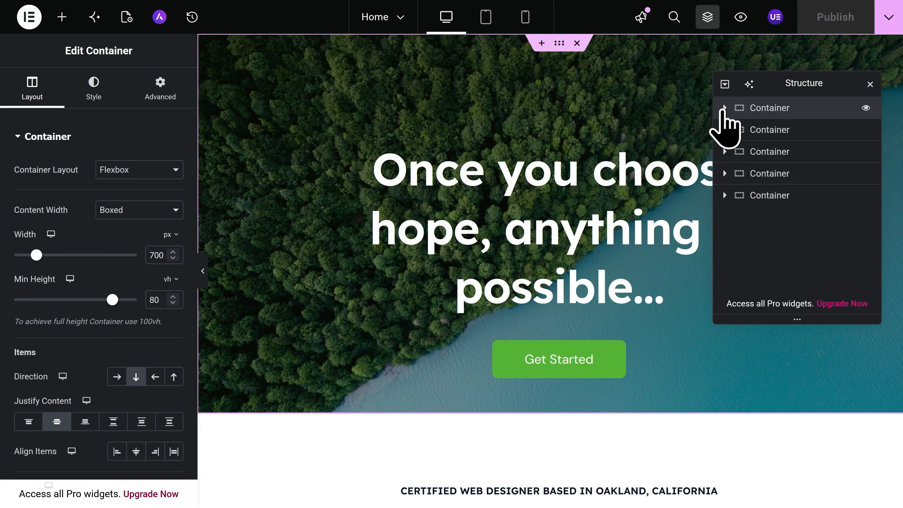
left_click(724, 107)
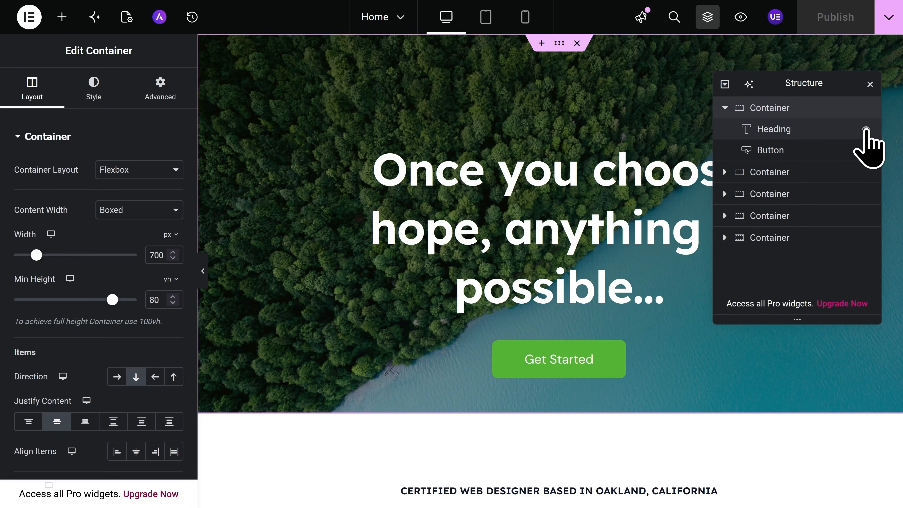
left_click(866, 129)
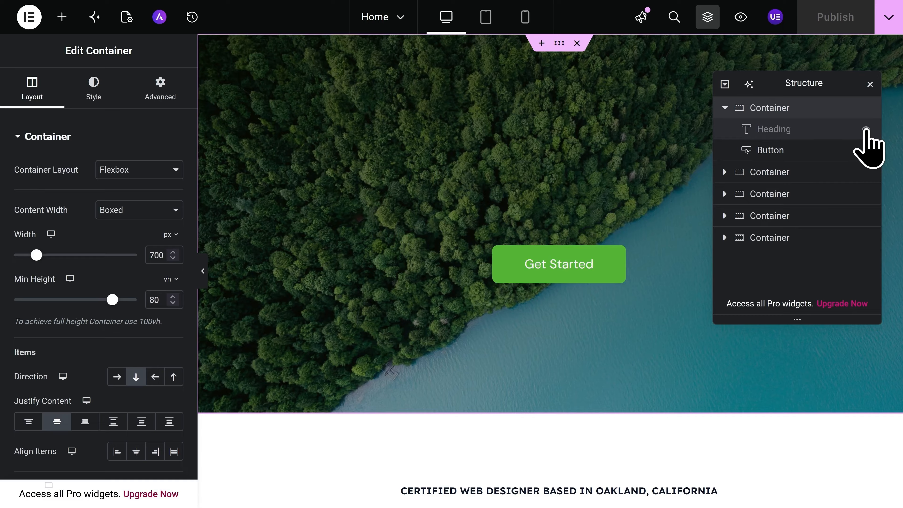
left_click(867, 129)
left_click_drag(808, 125, 850, 130)
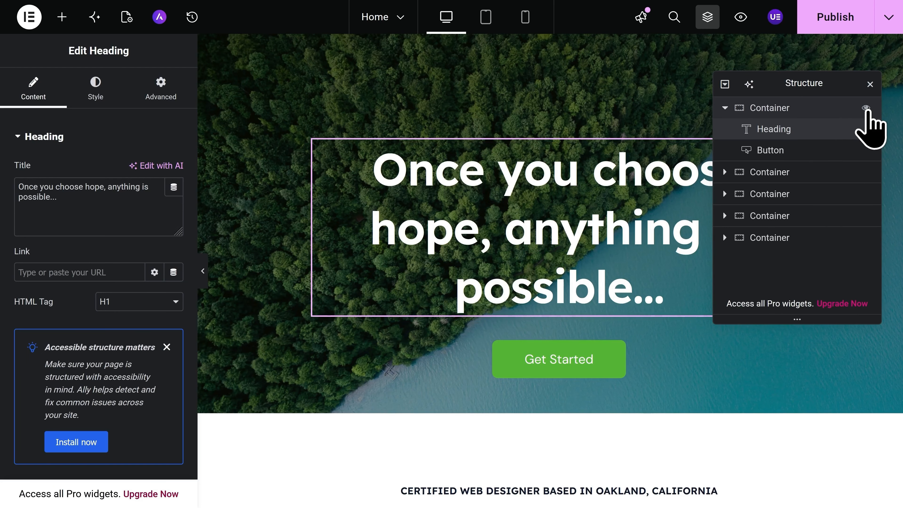
Trial hiding and reordering the hero section, then close the Structure panel with Ctrl+I.
left_click(866, 108)
left_click(866, 108)
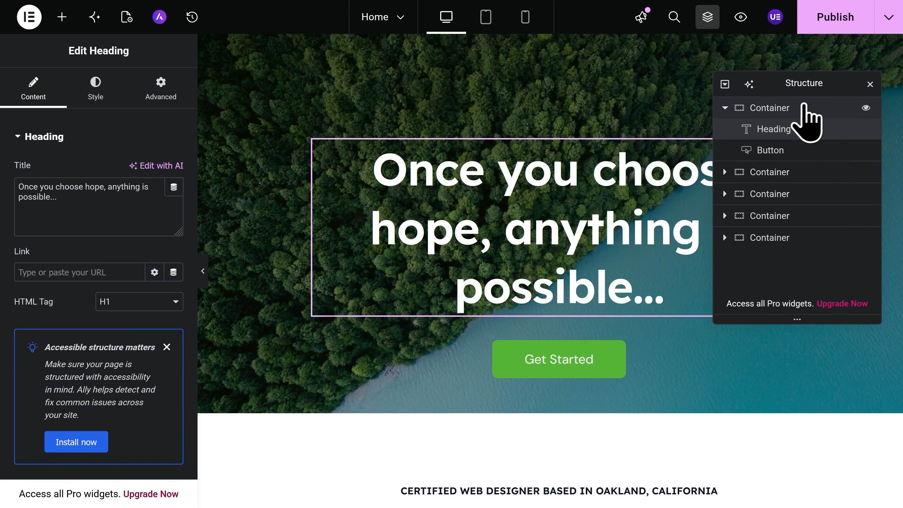
left_click_drag(804, 107, 801, 179)
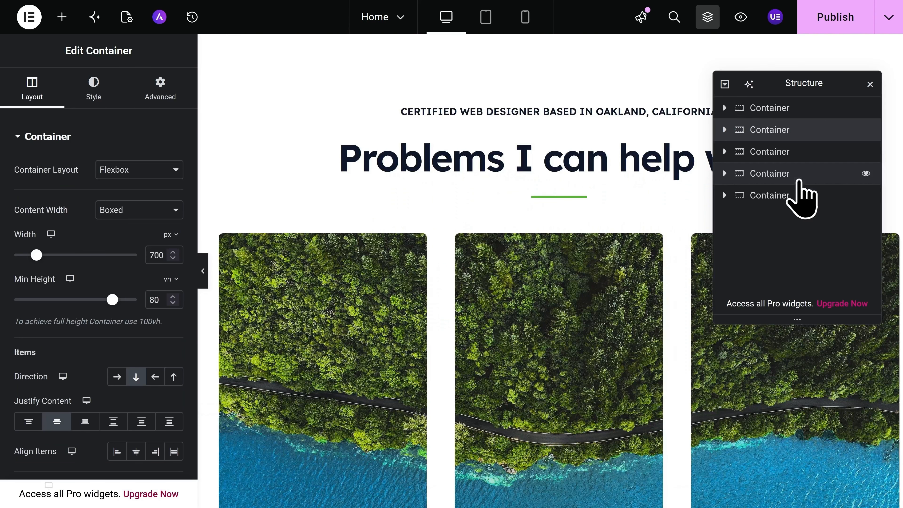
left_click_drag(806, 132, 811, 106)
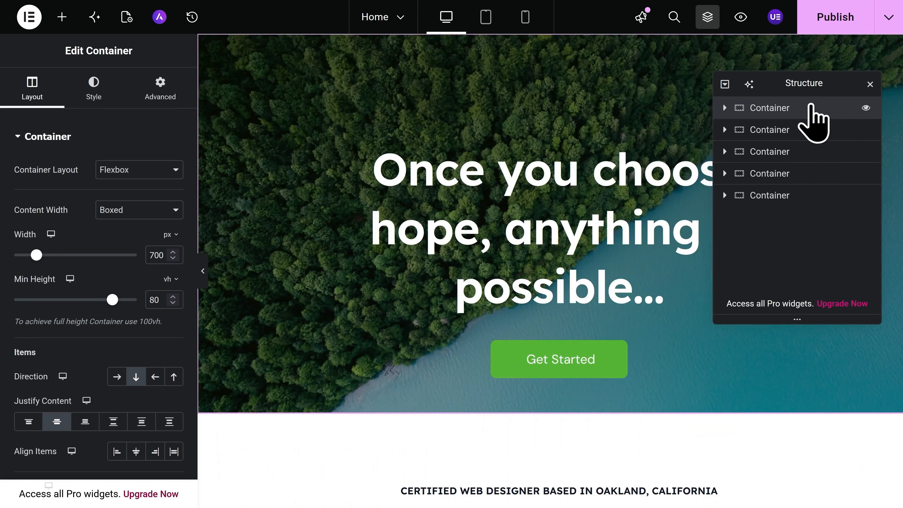
mouse_move(836, 81)
left_mouse_down()
mouse_move(819, 142)
mouse_move(808, 94)
mouse_move(826, 131)
mouse_move(845, 87)
left_mouse_up()
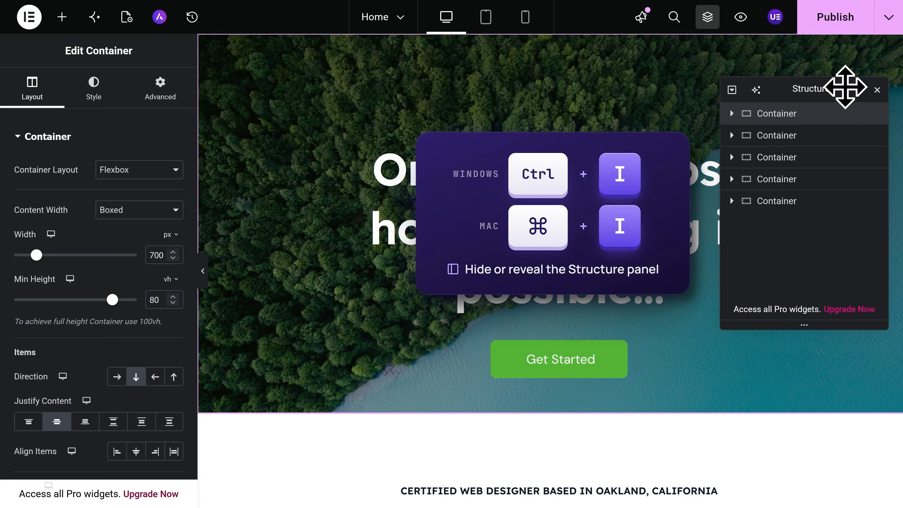
key("ctrl+i")
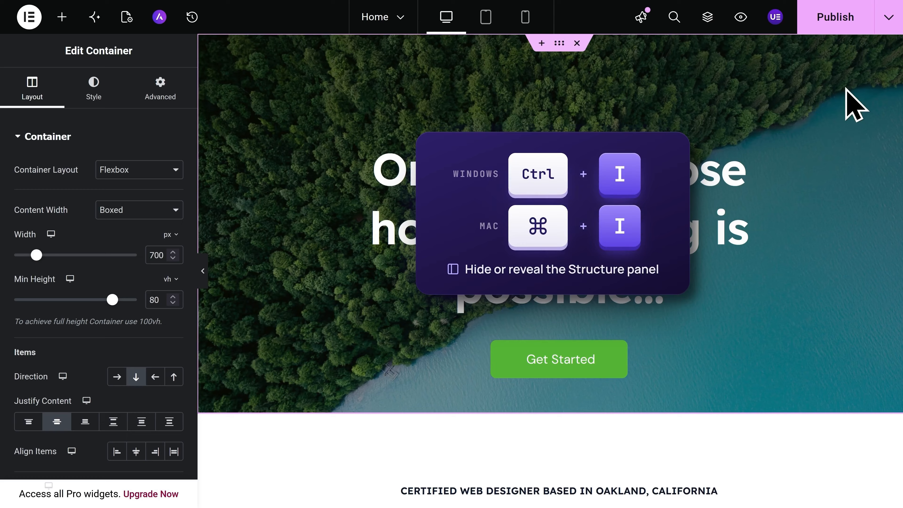
key("ctrl+i")
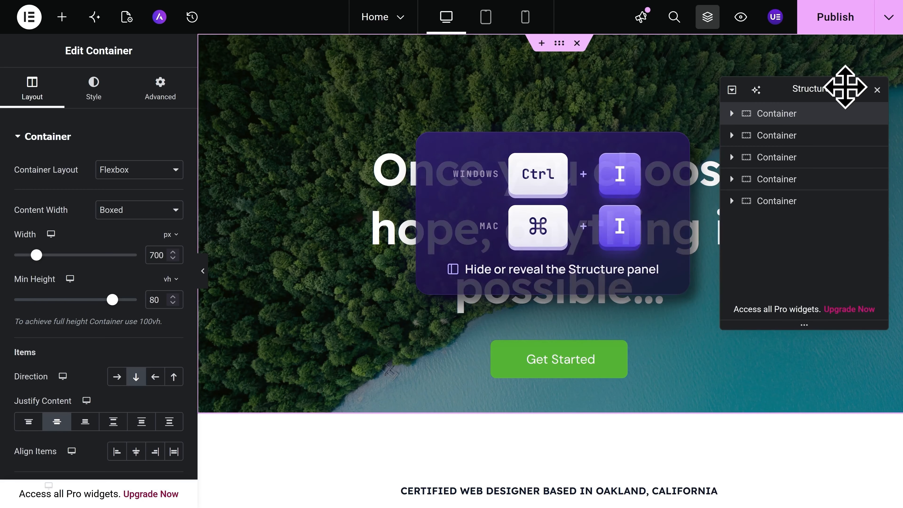
key("ctrl+i")
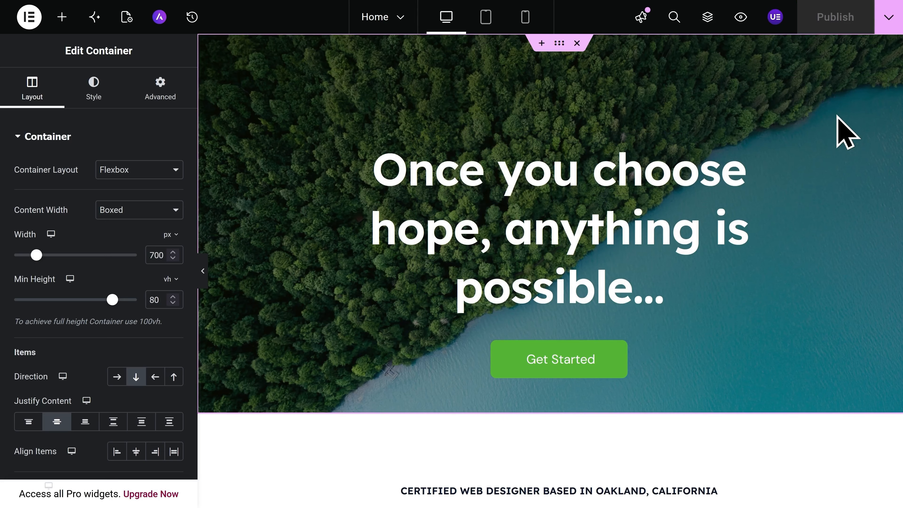
Replace the hero heading title with 'Welcome to my website!'.
left_click(657, 236)
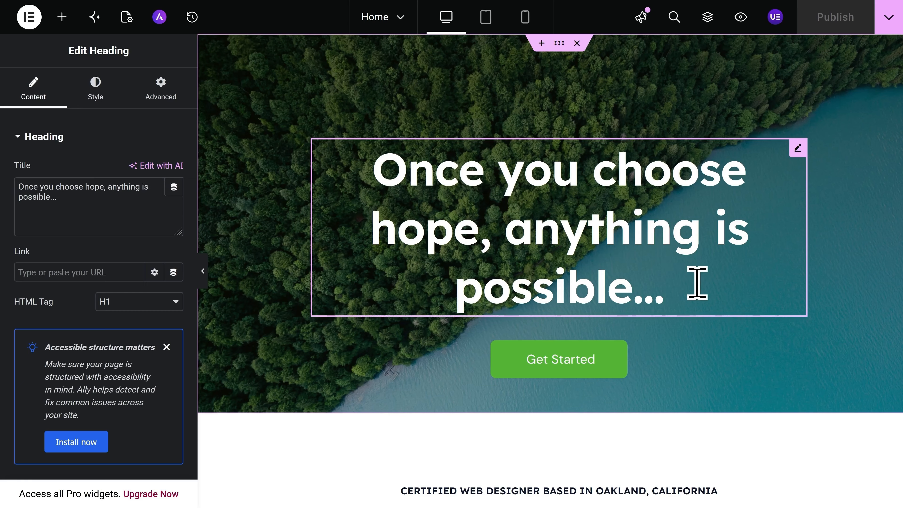
key("ctrl+a")
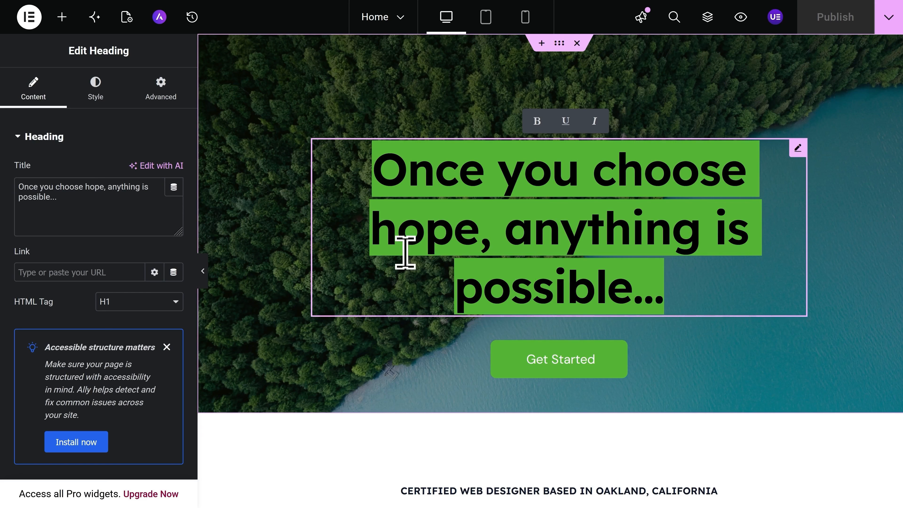
left_click(85, 204)
key("ctrl+a")
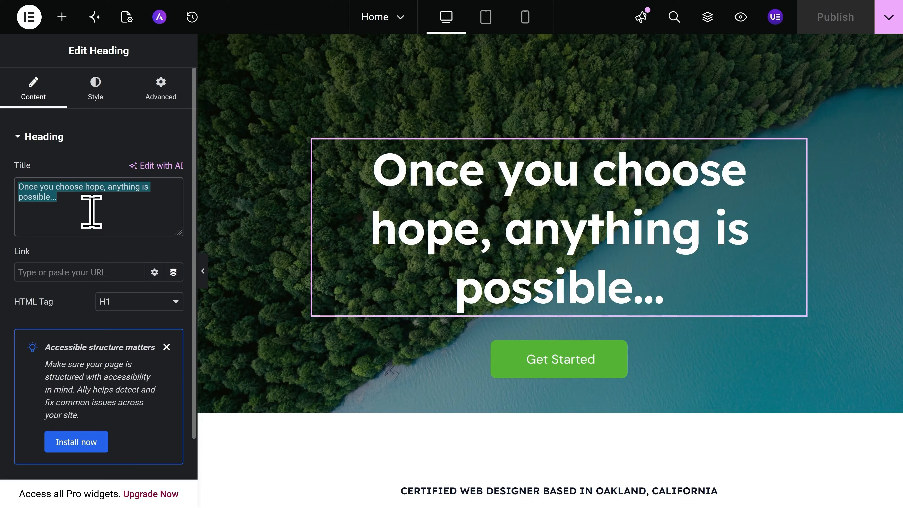
type("Welcome to my we")
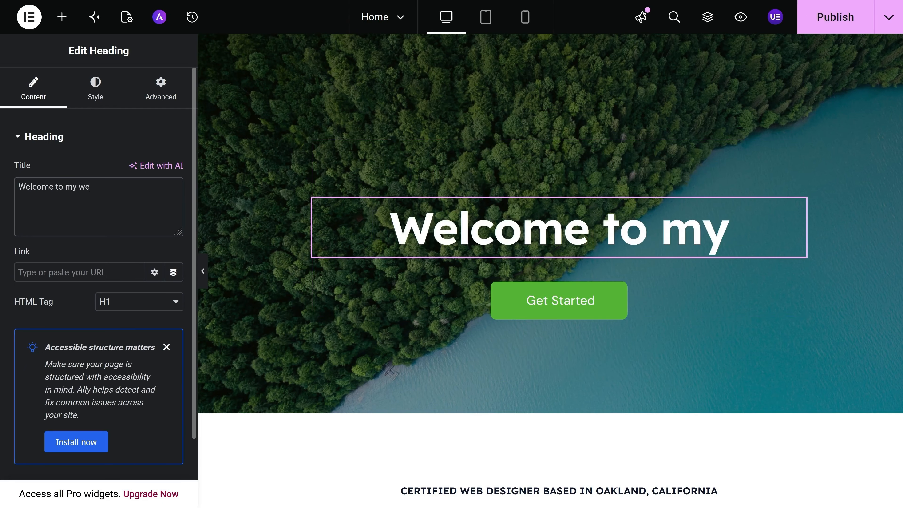
type("bsite!")
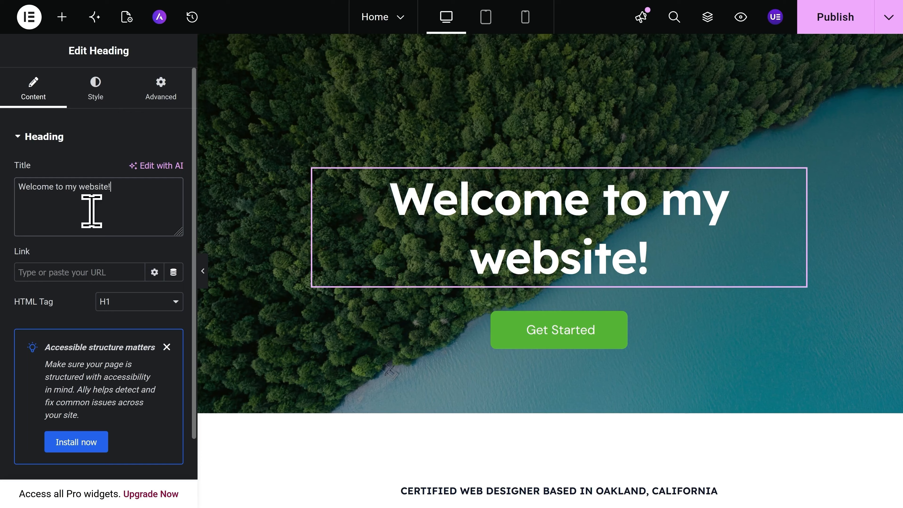
Try red #FF0000 as the heading text colour, then undo back to white.
left_click(98, 103)
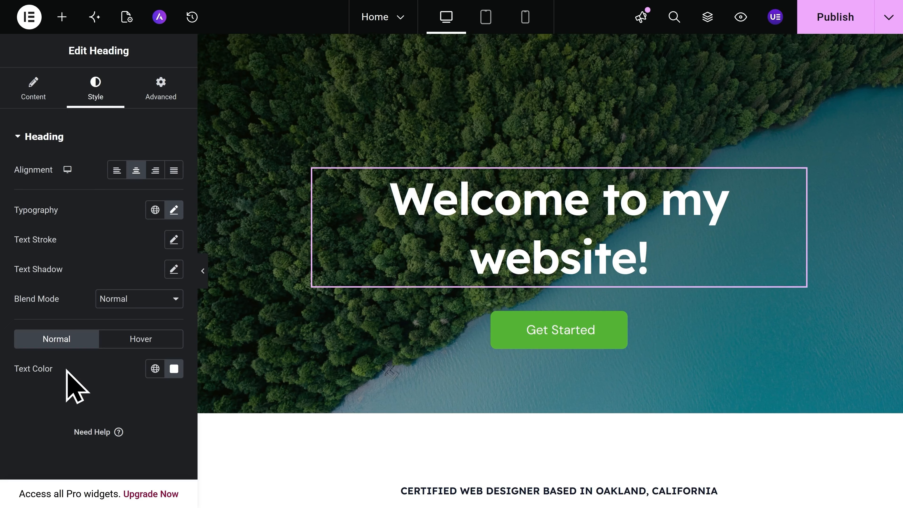
left_click(174, 370)
left_click_drag(206, 285, 277, 193)
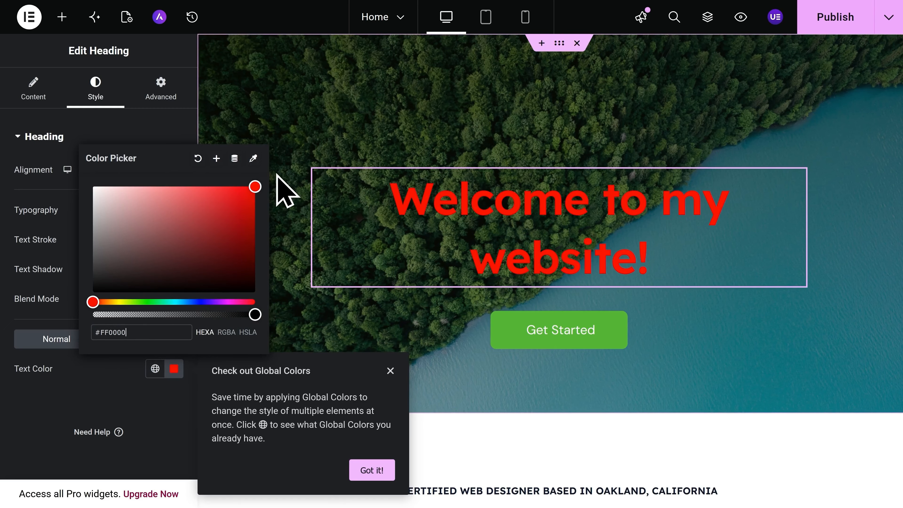
left_click(277, 174)
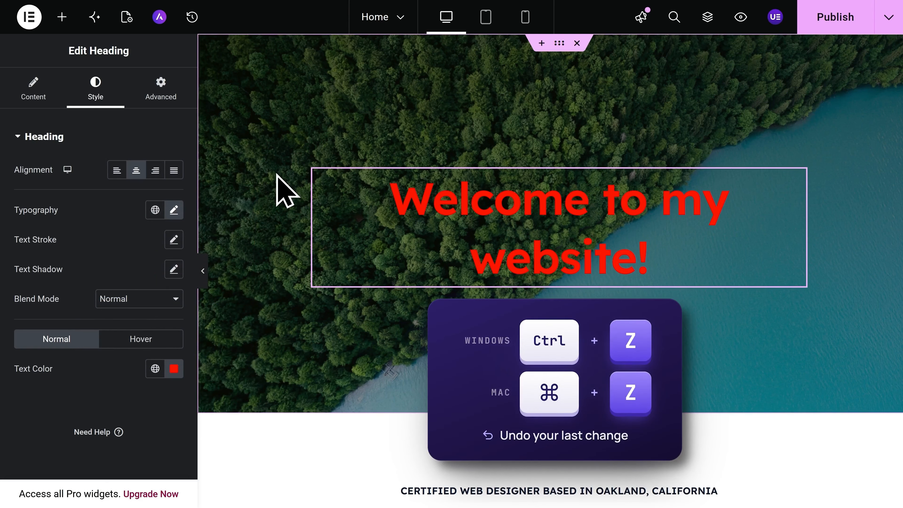
key("ctrl+z")
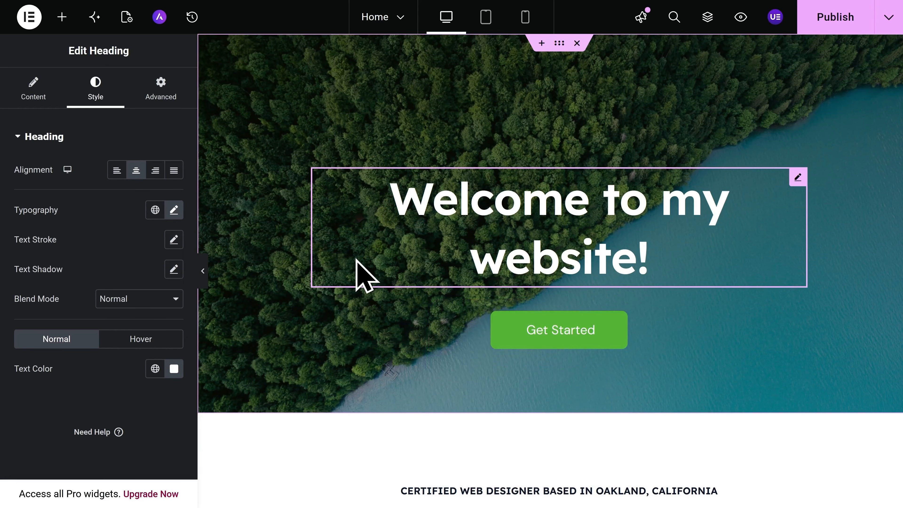
Swap the about-section lake photo for the uploaded Headshot-Edited portrait and review its style settings.
scroll(356, 259, "down", 15)
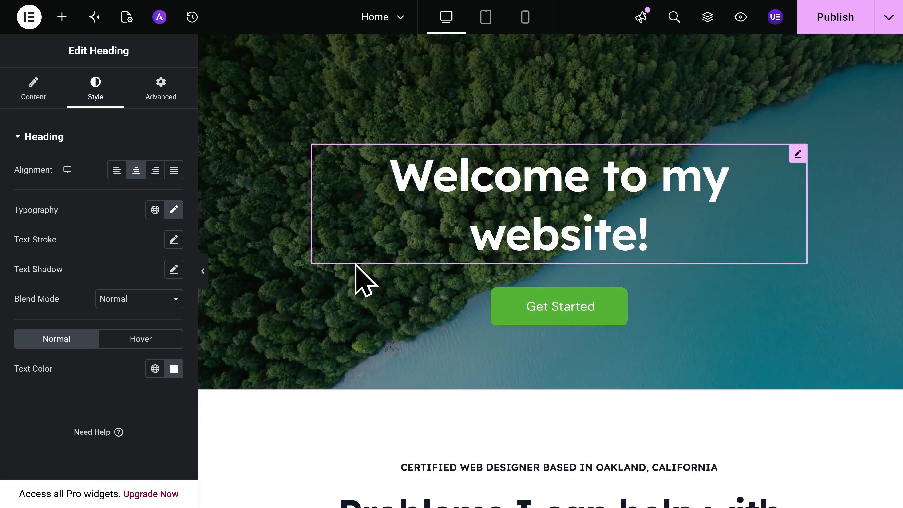
scroll(356, 271, "down", 18)
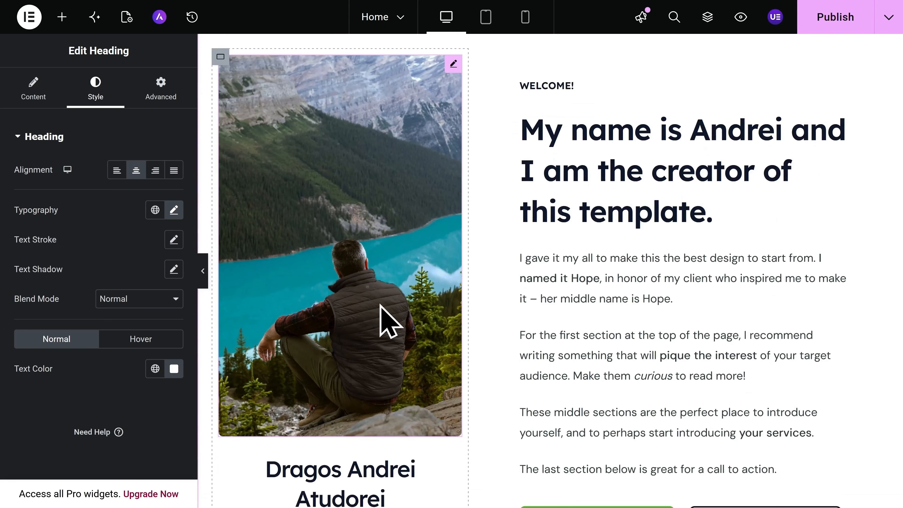
left_click(370, 285)
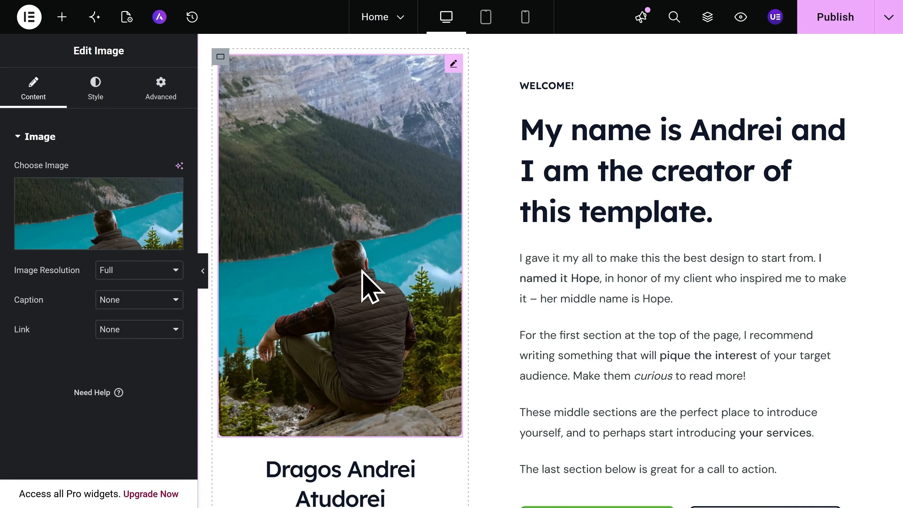
left_click(97, 245)
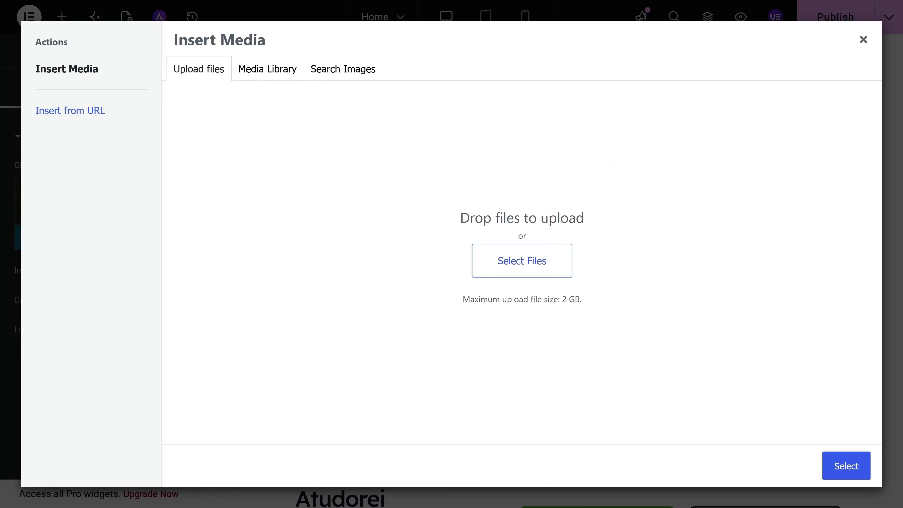
left_click_drag(0, 355, 459, 250)
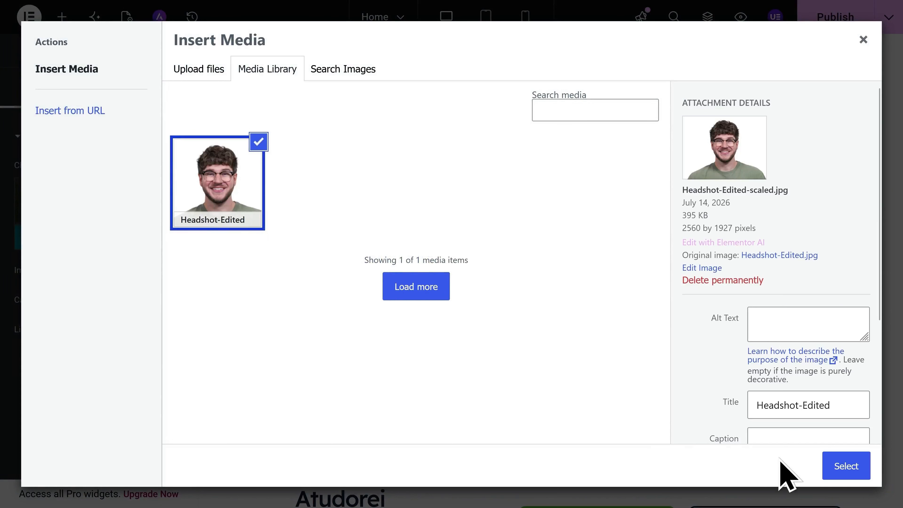
left_click(846, 469)
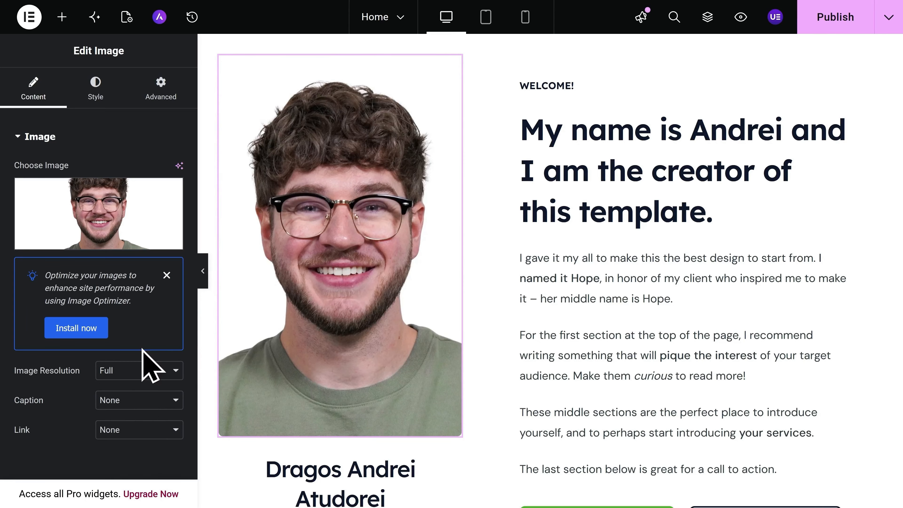
left_click(96, 93)
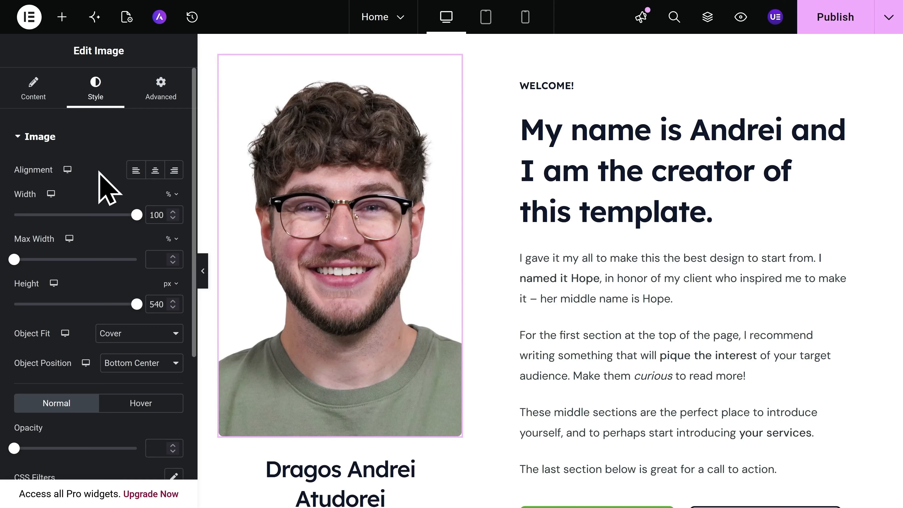
scroll(107, 188, "down", 2)
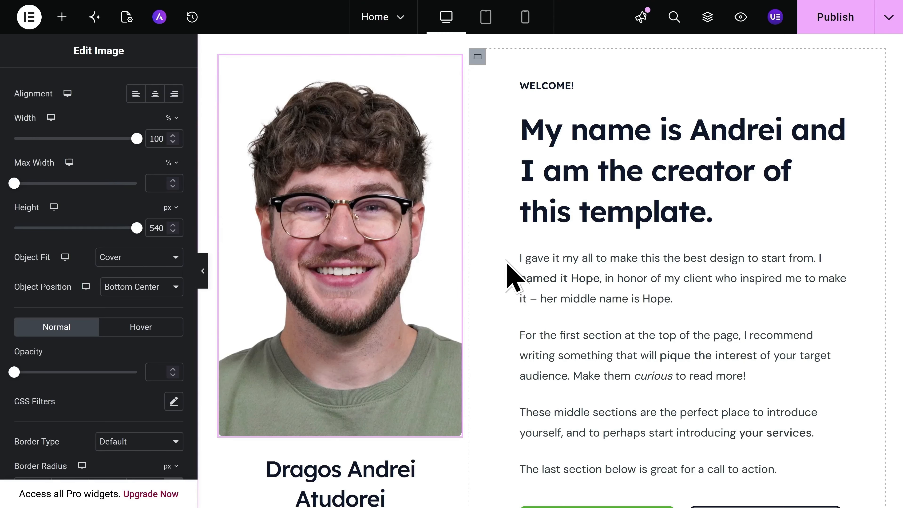
scroll(512, 278, "up", 15)
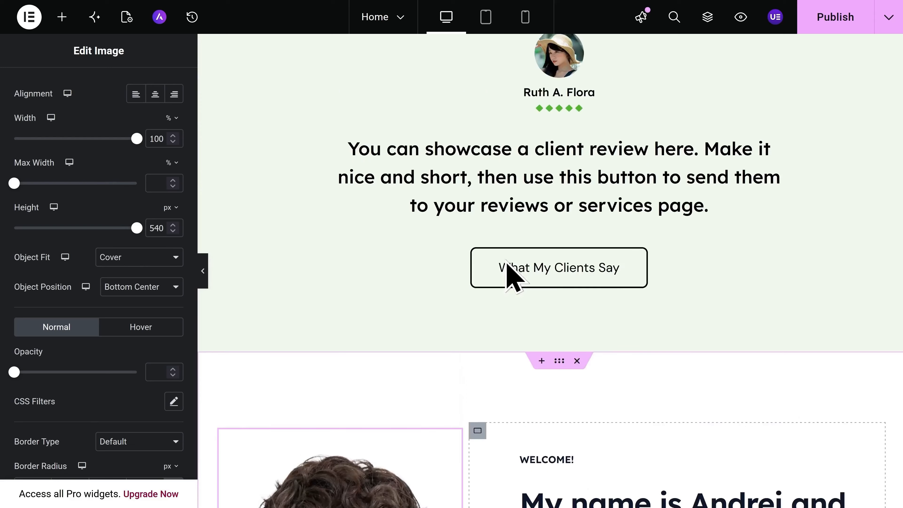
scroll(508, 274, "up", 2)
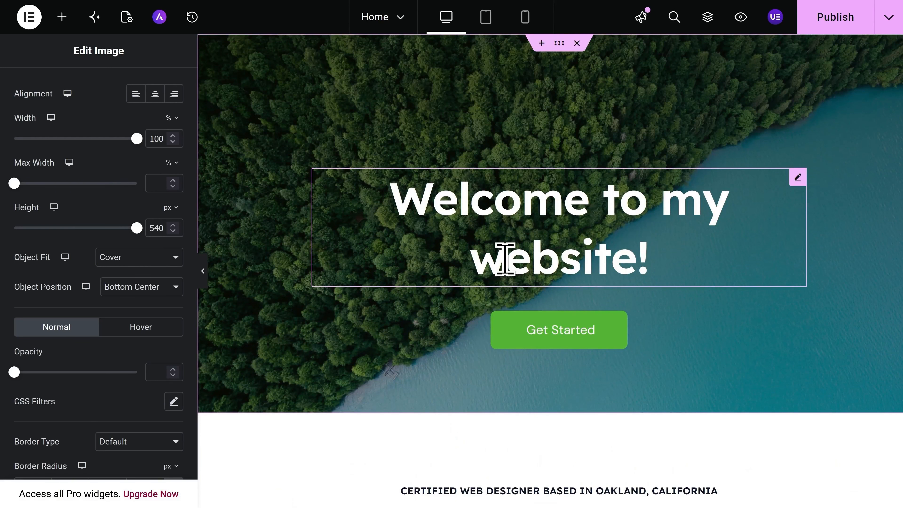
Change the hero button's label from 'Get Started' to 'Contact Me'.
left_click(559, 339)
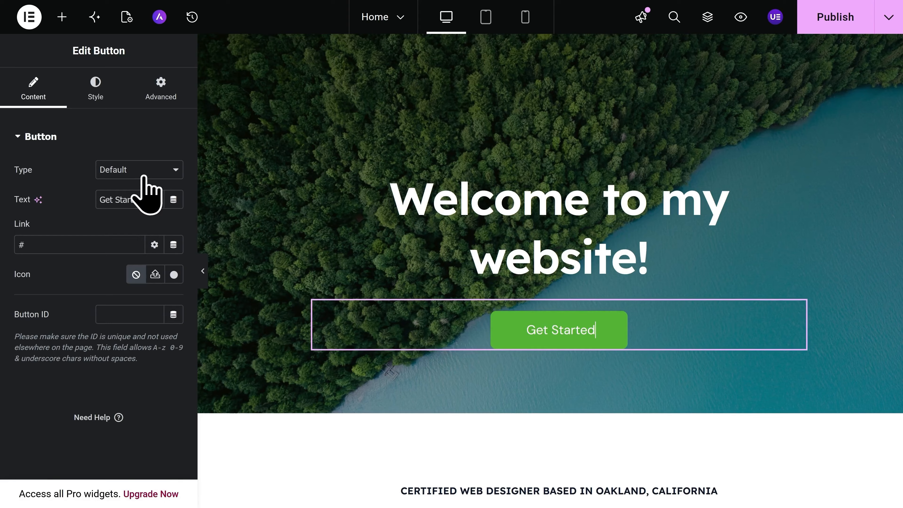
left_click(150, 198)
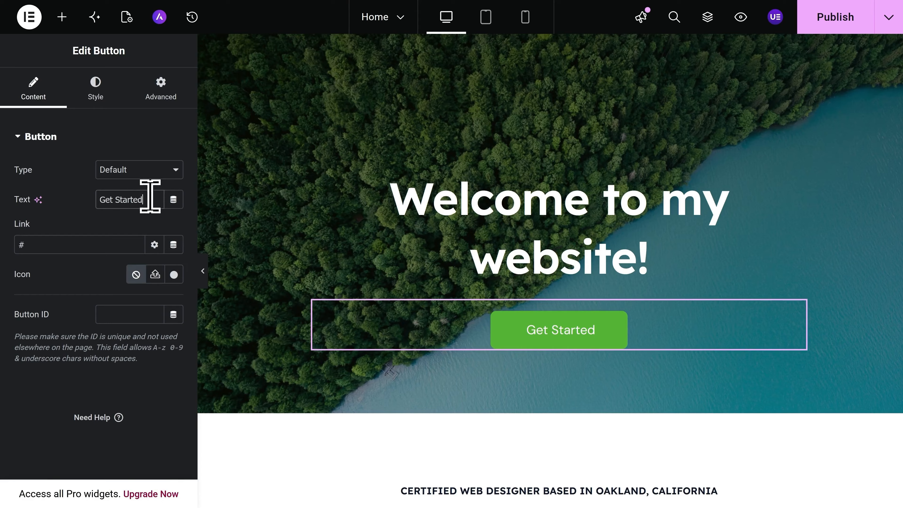
left_click_drag(150, 198, 96, 198)
type("Contact Me")
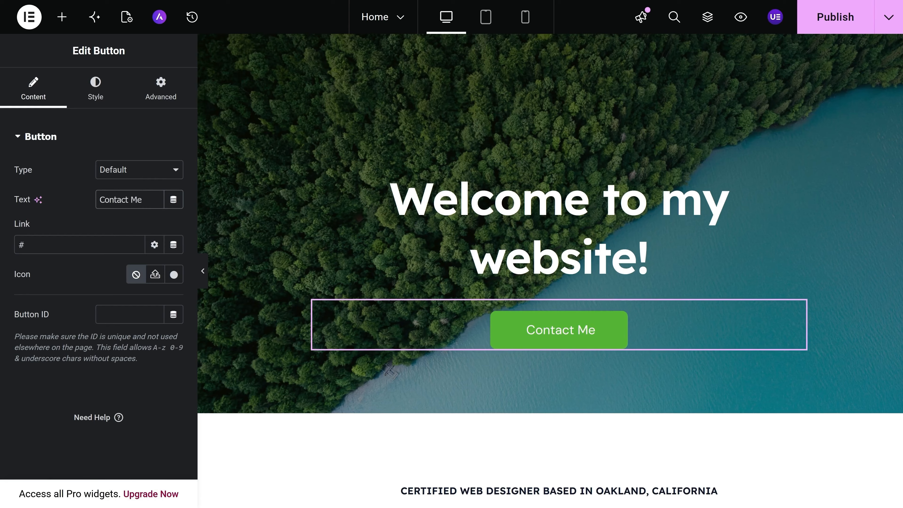
Replace the button's '#' link with the site's Contact page.
left_click(46, 245)
key("ctrl+a")
key("BackSpace")
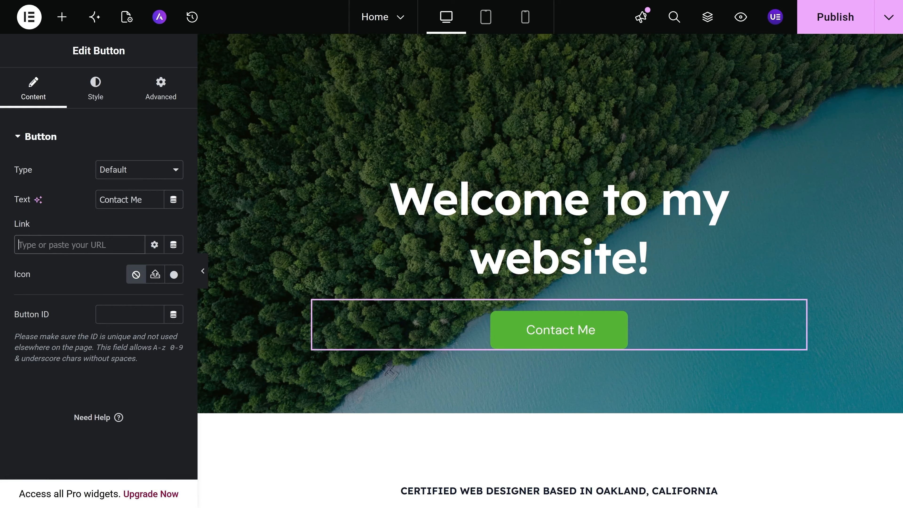
type("Contact")
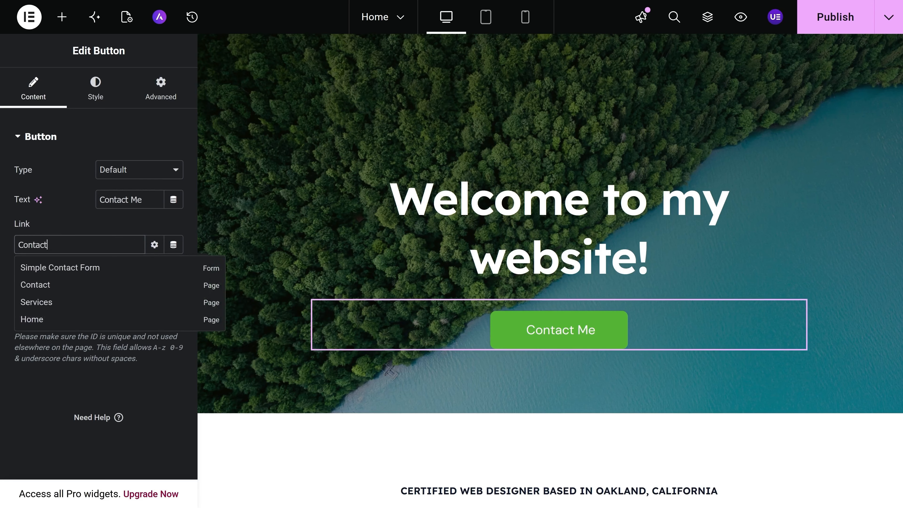
left_click(55, 289)
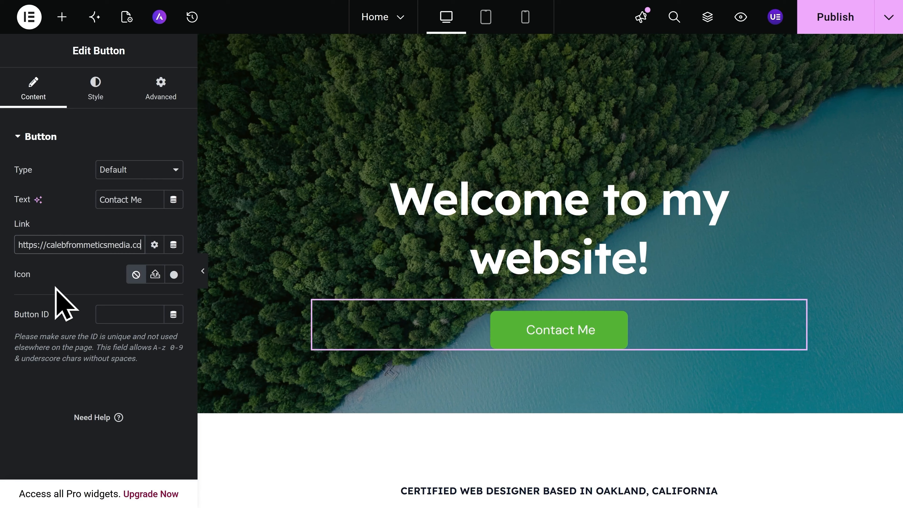
left_click(96, 93)
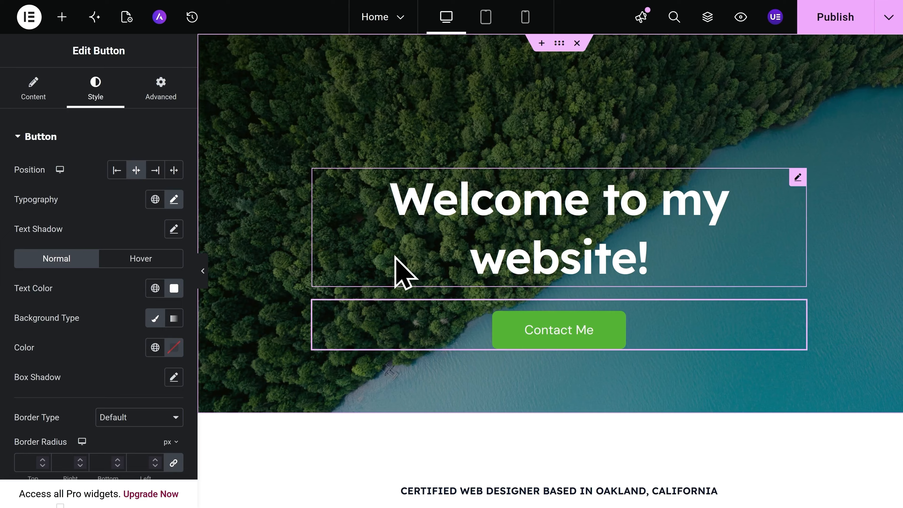
left_click(63, 28)
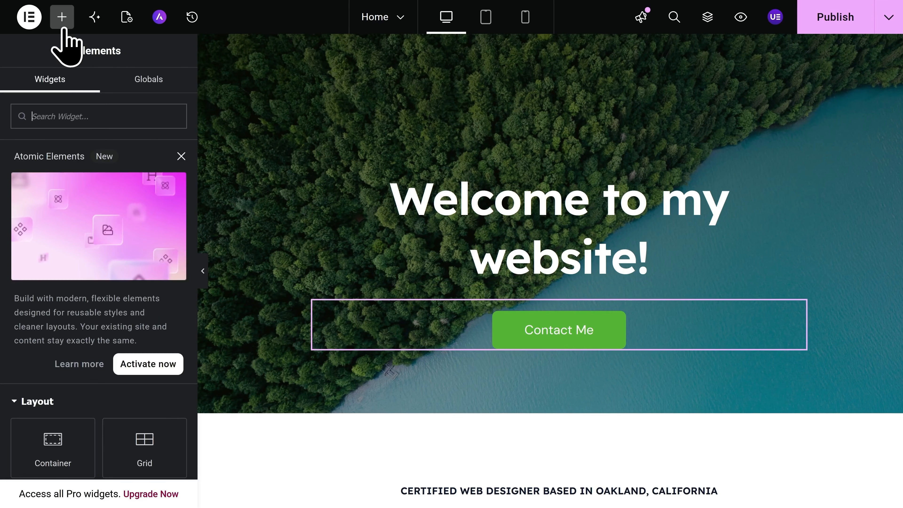
scroll(99, 227, "down", 5)
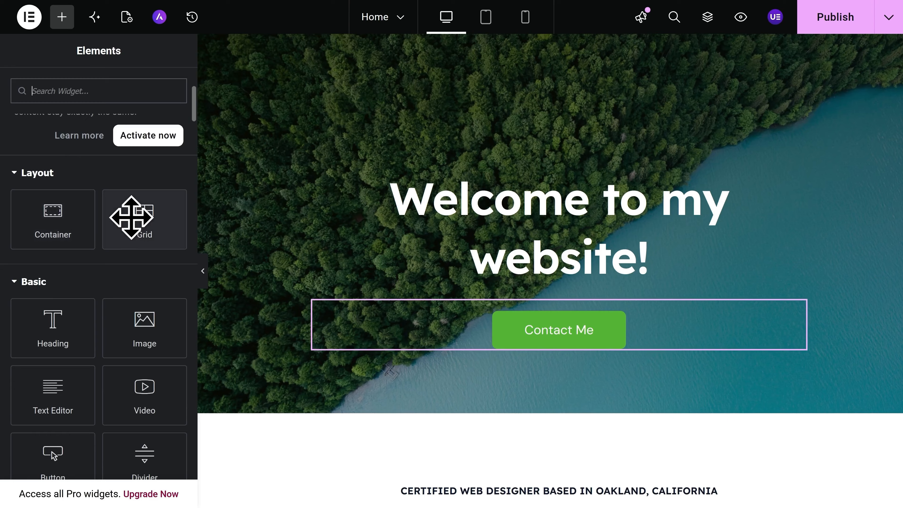
scroll(104, 267, "down", 4)
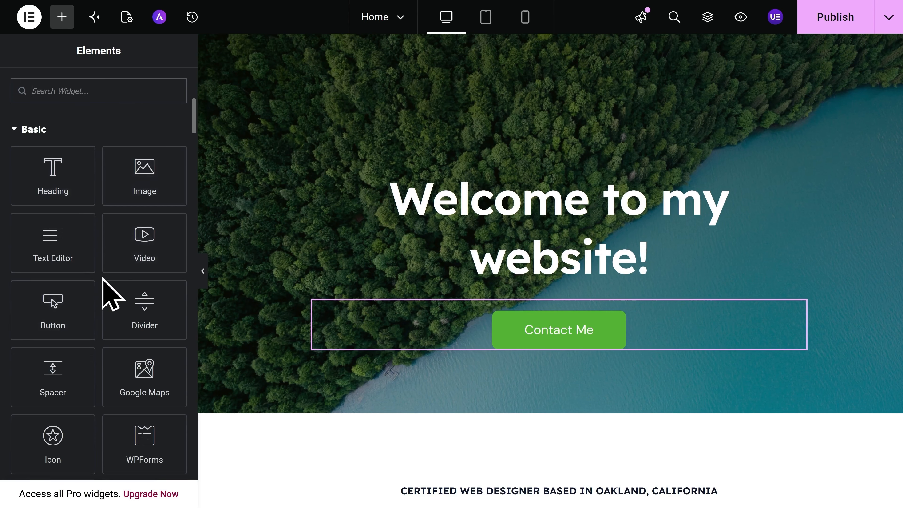
scroll(103, 281, "down", 3)
scroll(111, 294, "up", 3)
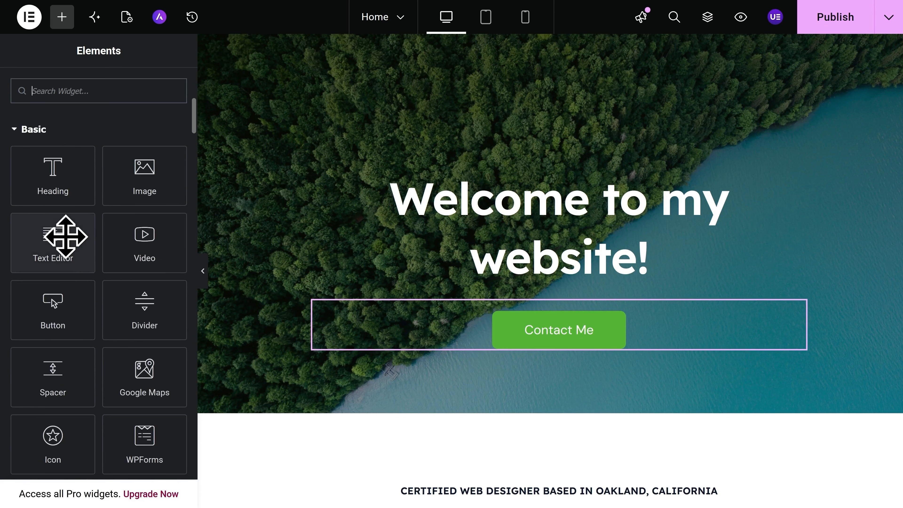
left_click_drag(66, 236, 487, 312)
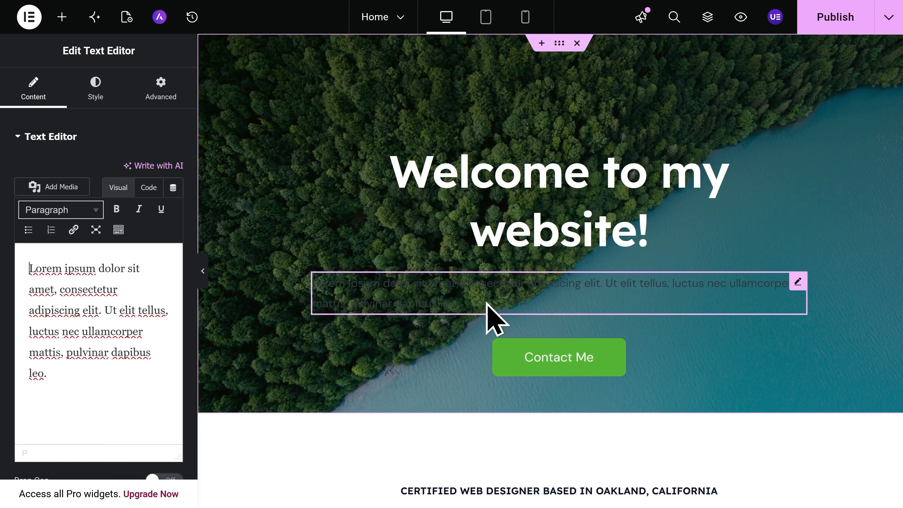
right_click(487, 303)
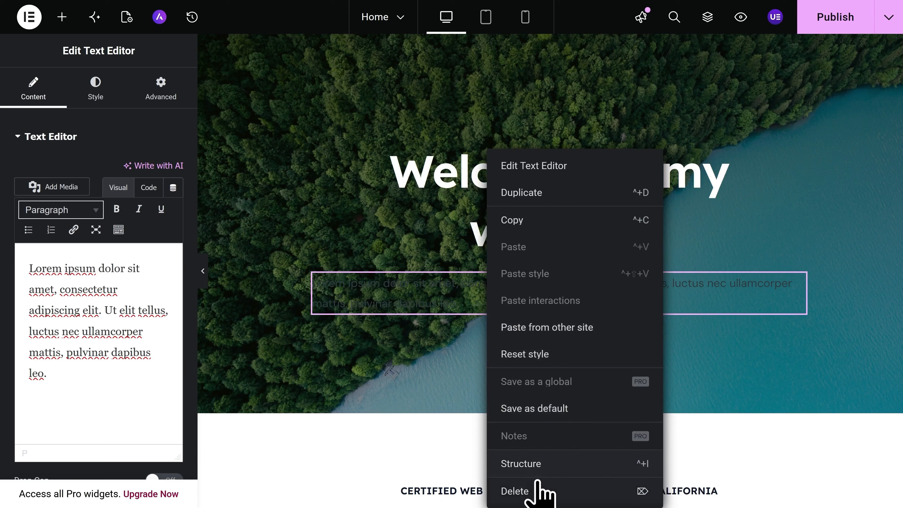
left_click(538, 488)
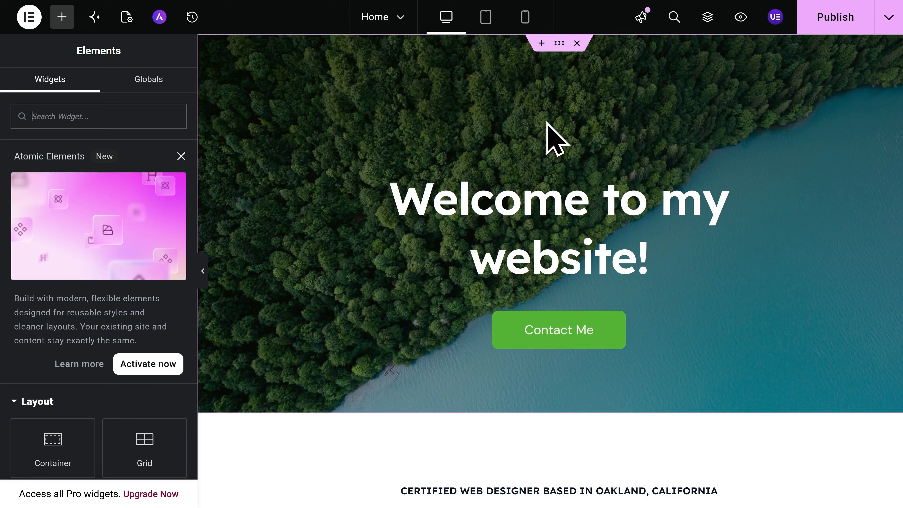
left_click(577, 45)
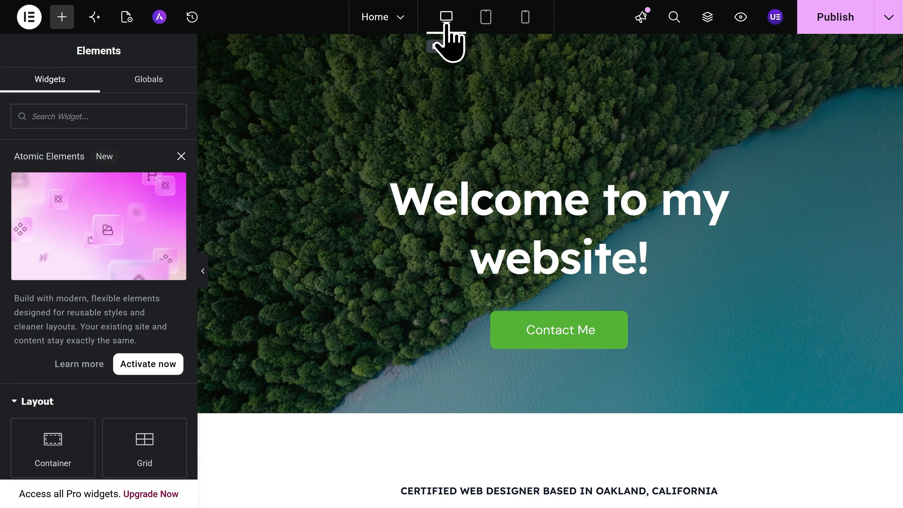
Preview the home page at tablet and mobile widths, then publish the changes.
left_click(484, 21)
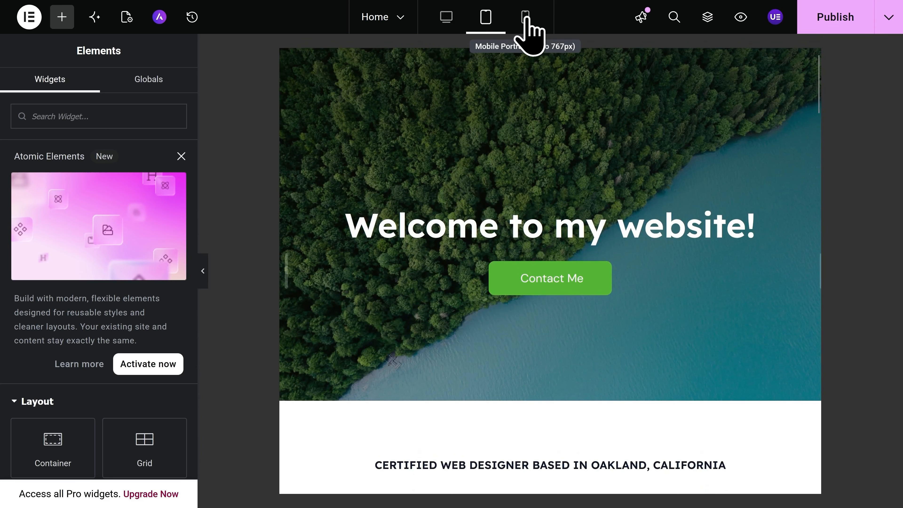
left_click(525, 19)
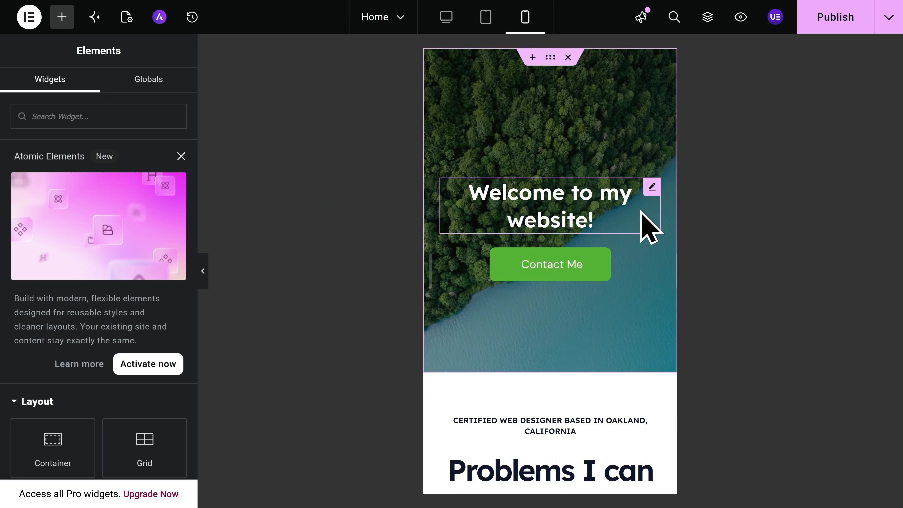
scroll(634, 242, "down", 5)
scroll(633, 231, "down", 5)
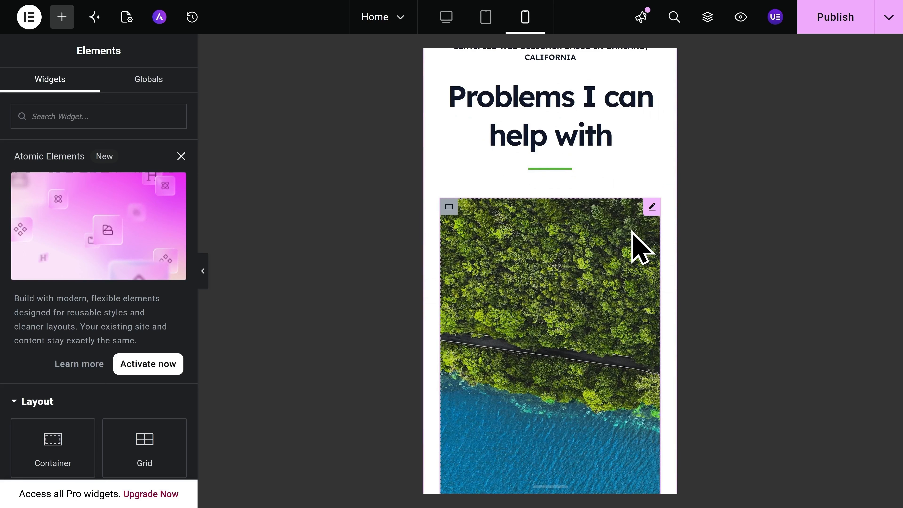
scroll(633, 235, "up", 10)
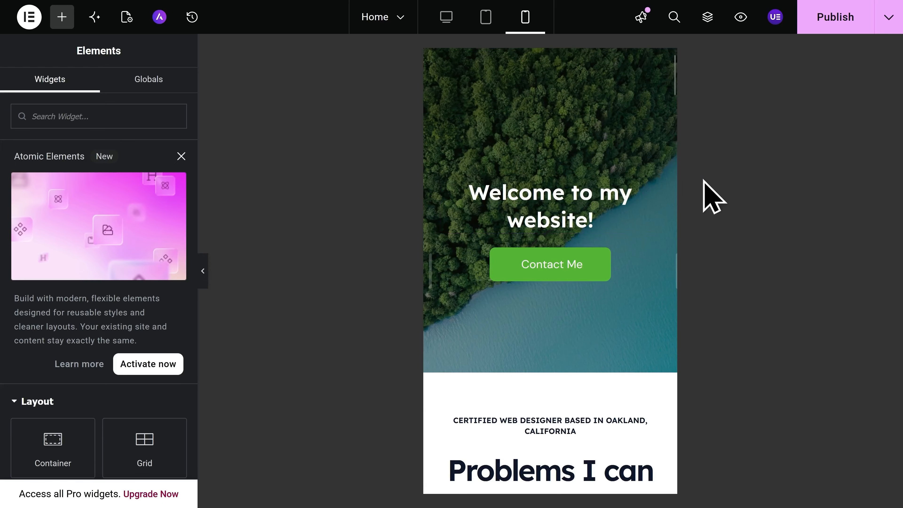
left_click(832, 29)
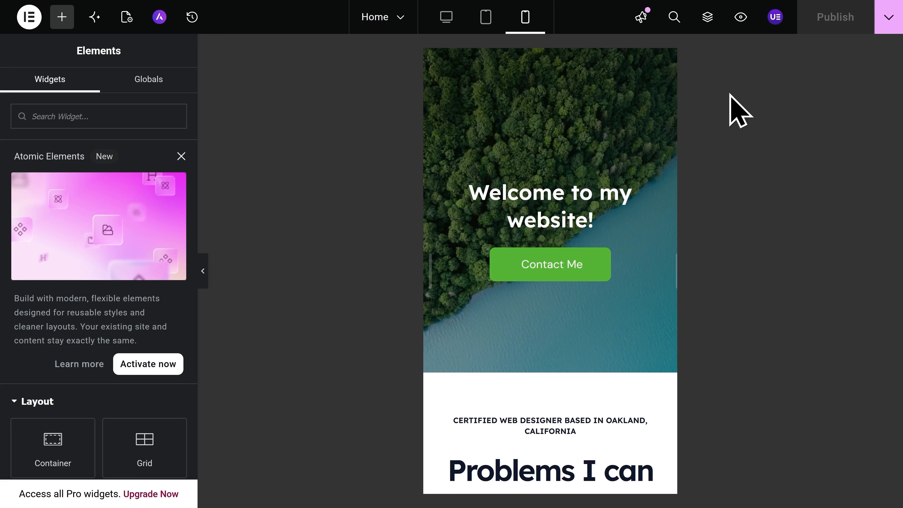
Create a new blank page from the site's pages list.
left_click(381, 27)
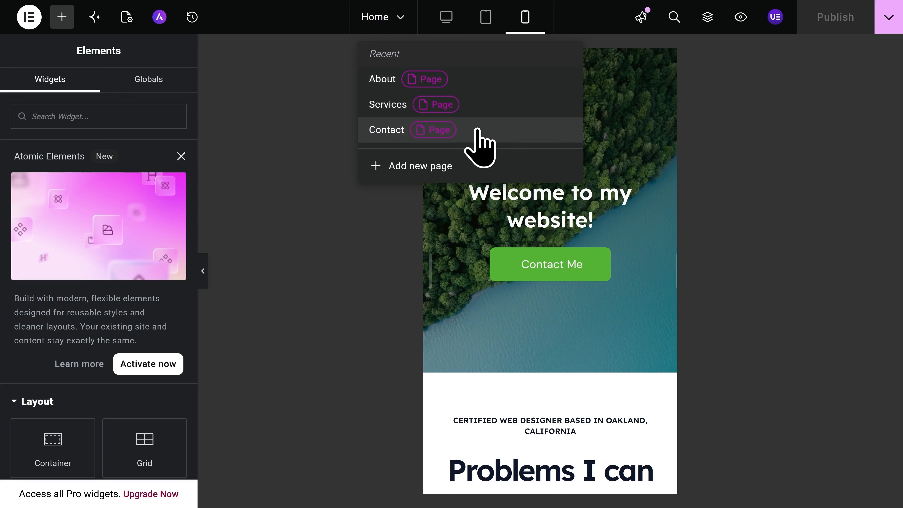
left_click(464, 166)
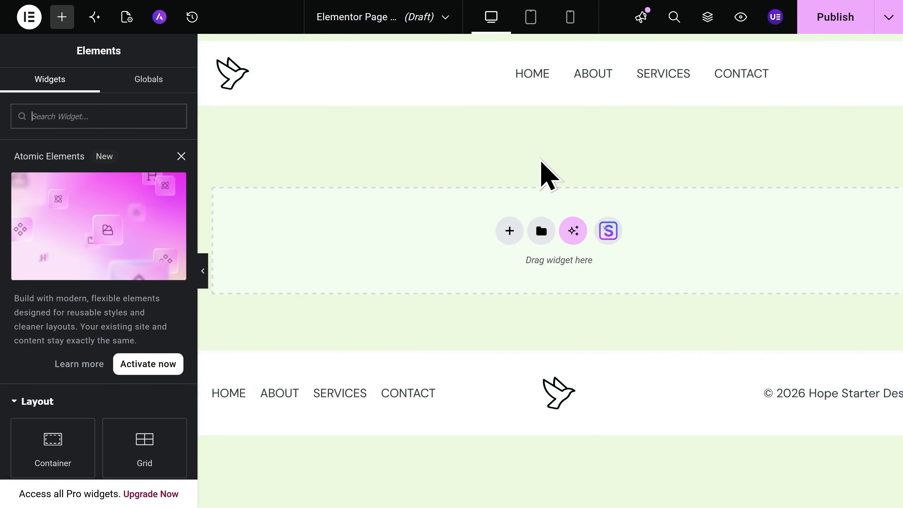
scroll(75, 263, "down", 4)
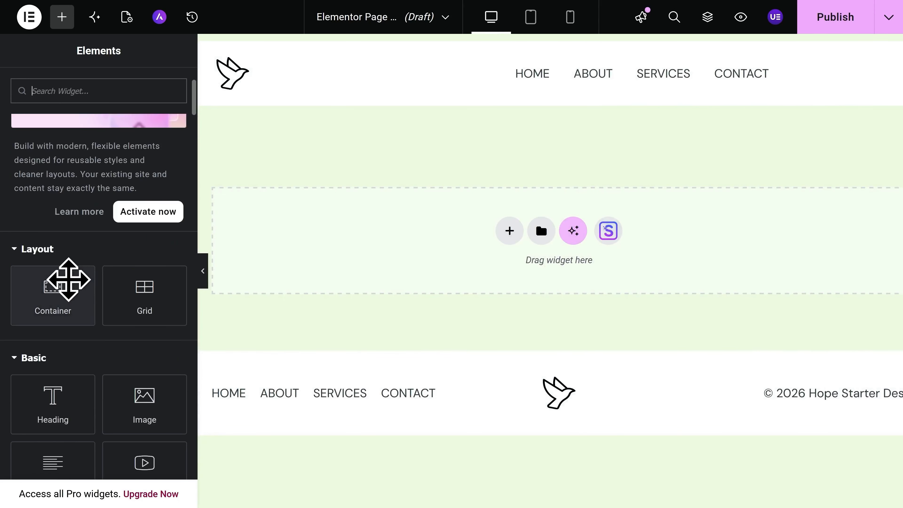
scroll(70, 296, "down", 4)
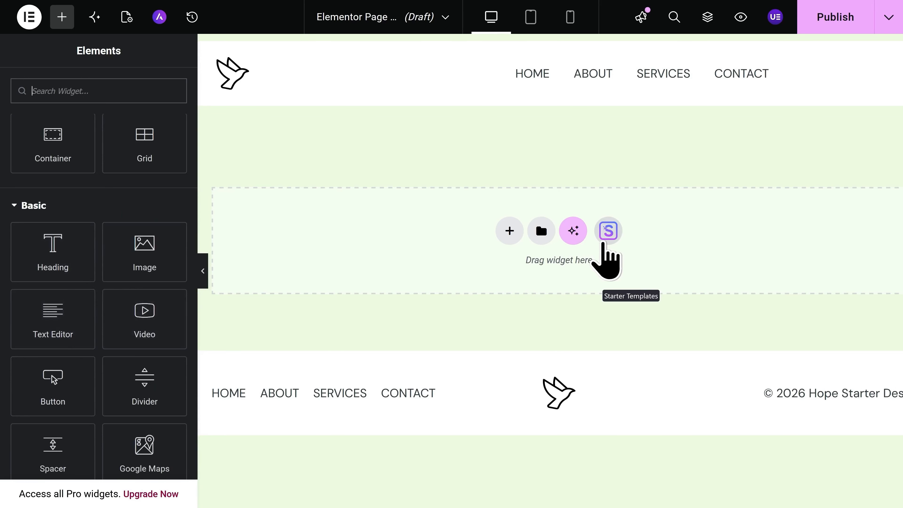
Import the second FAQ accordion design from the Starter Templates Blocks library.
left_click(604, 243)
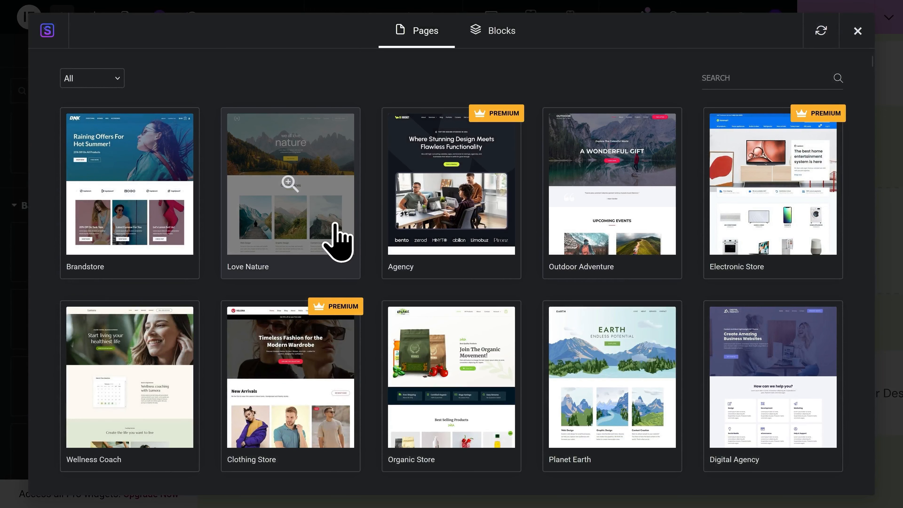
left_click(498, 53)
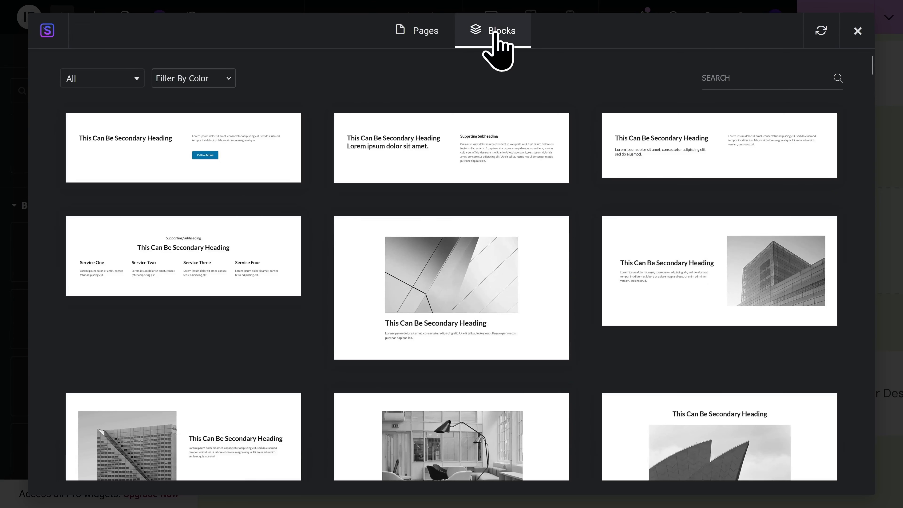
left_click(117, 85)
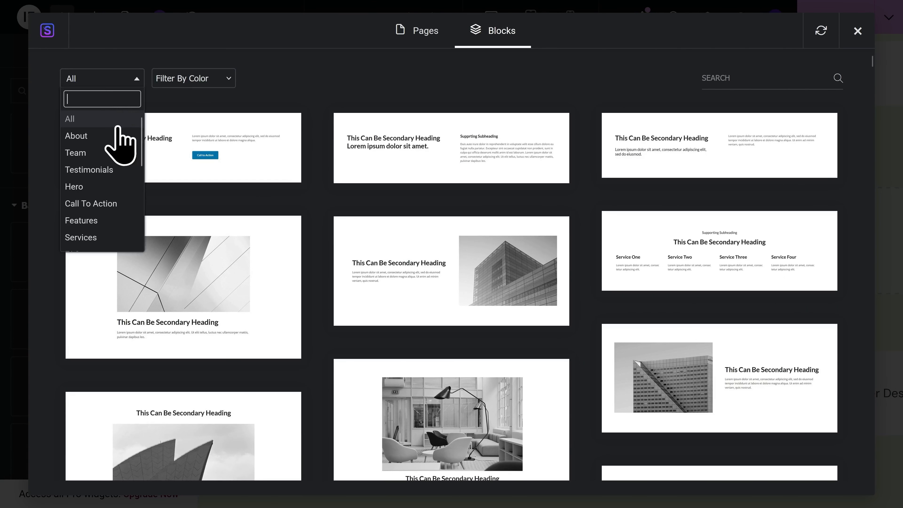
scroll(116, 142, "down", 3)
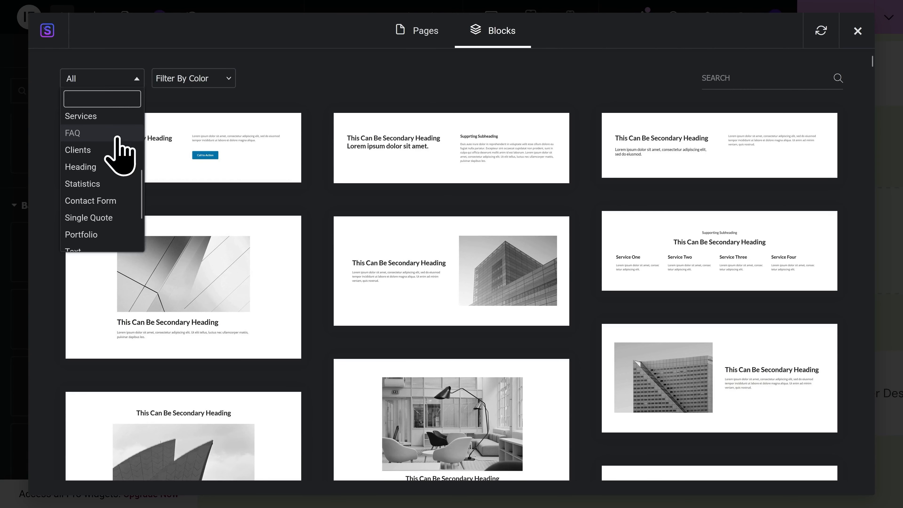
left_click(88, 138)
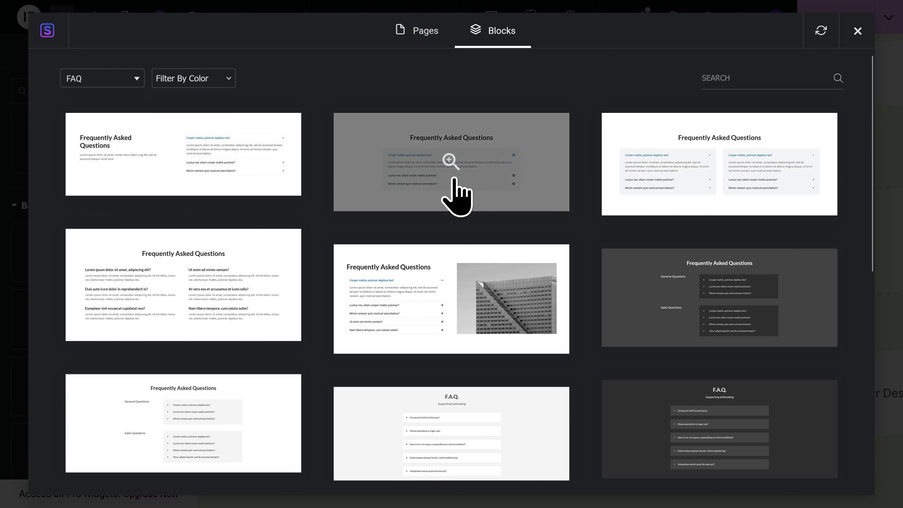
left_click(459, 198)
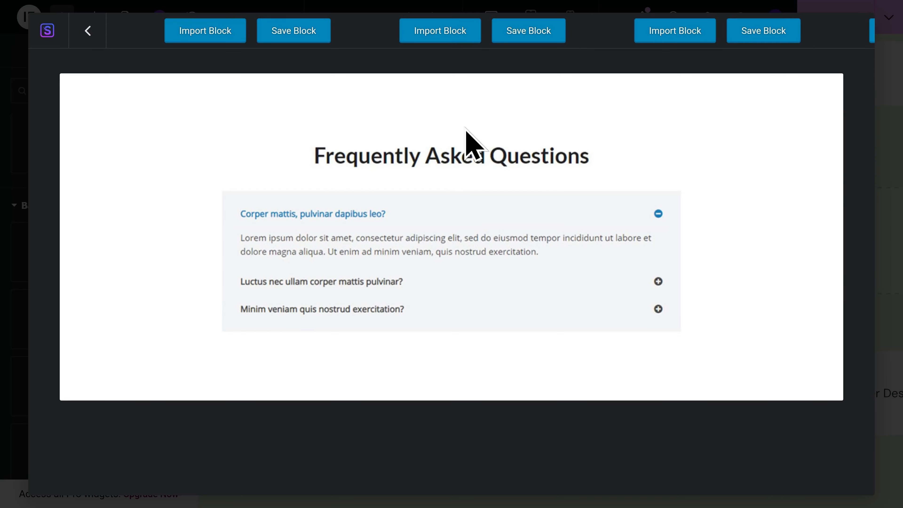
left_click(444, 41)
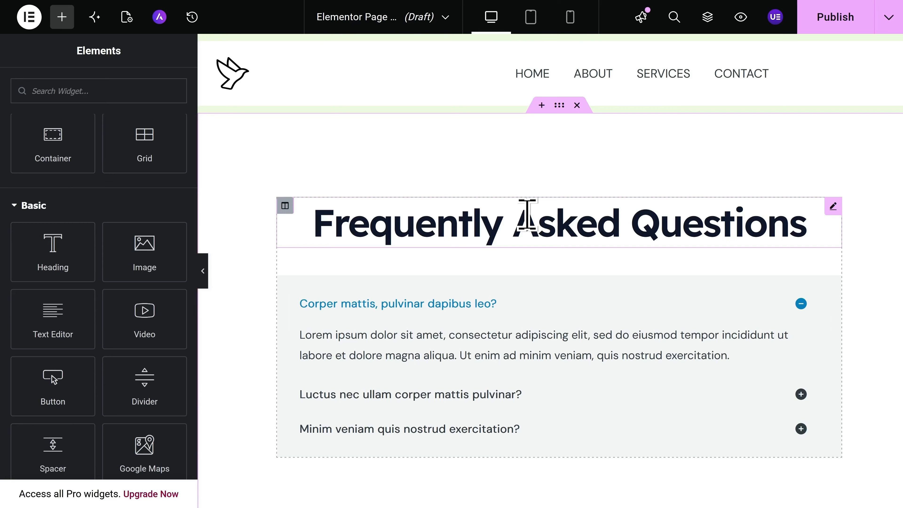
Title the page 'FAQ', set its status to Published, hide the title, and publish.
left_click(127, 18)
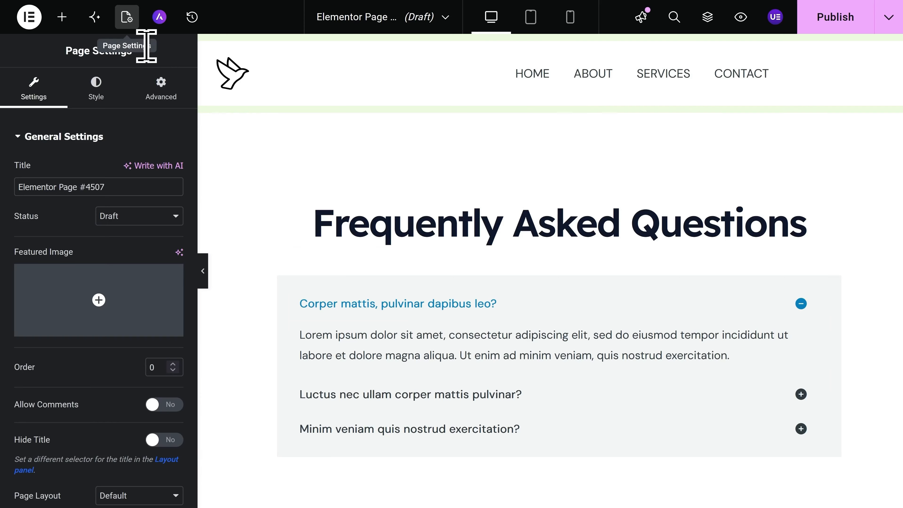
triple_click(118, 184)
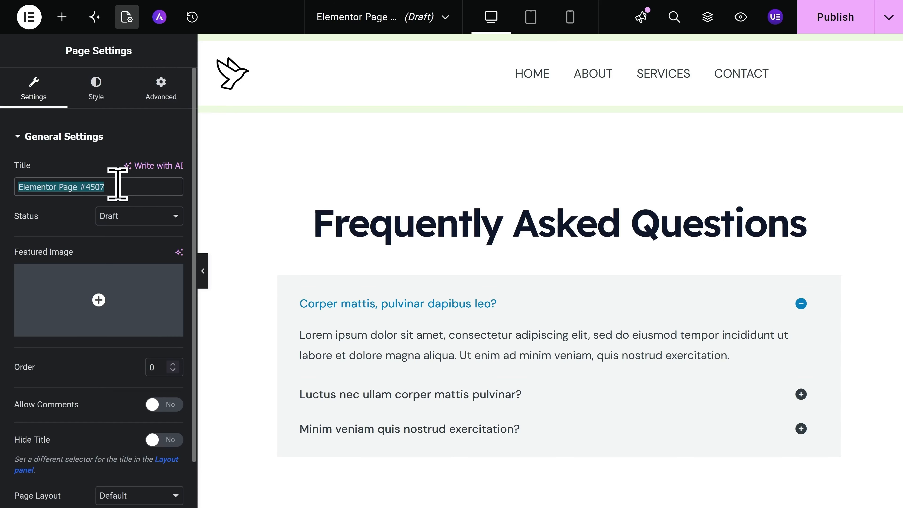
type("FAQ")
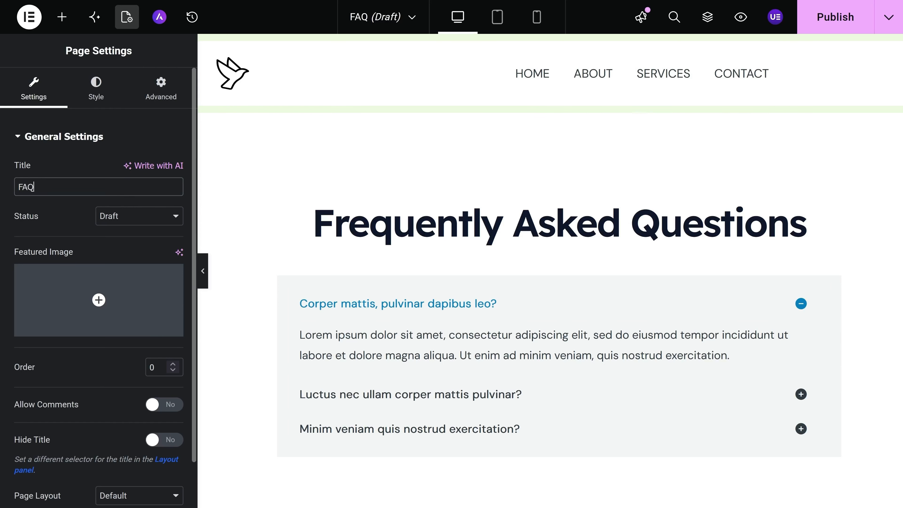
left_click(123, 224)
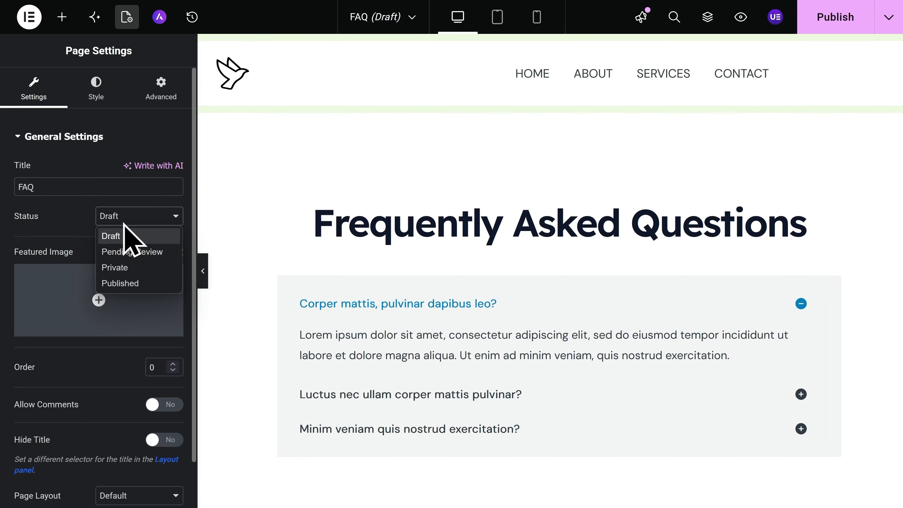
left_click(149, 284)
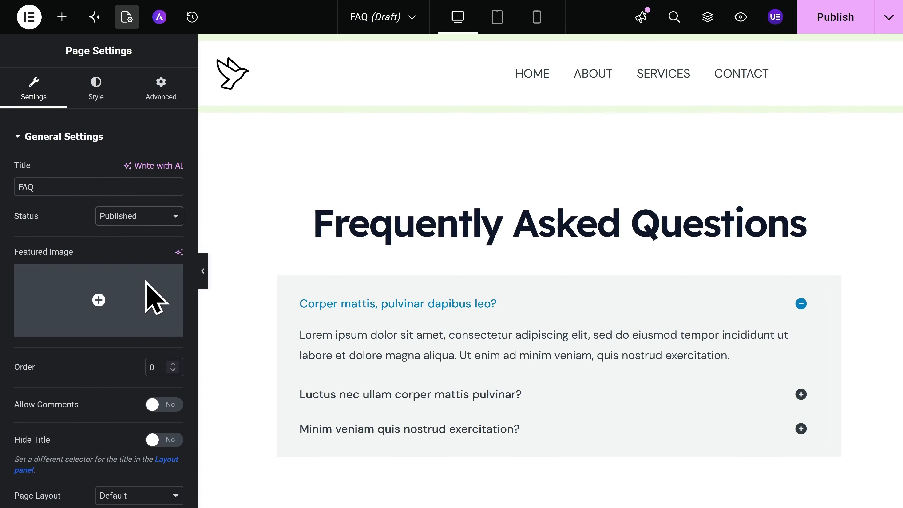
scroll(154, 299, "down", 1)
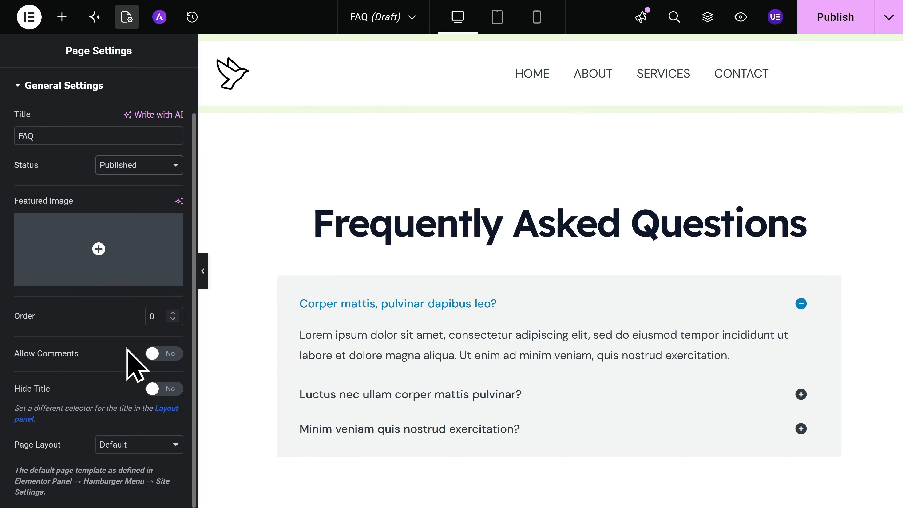
left_click(159, 388)
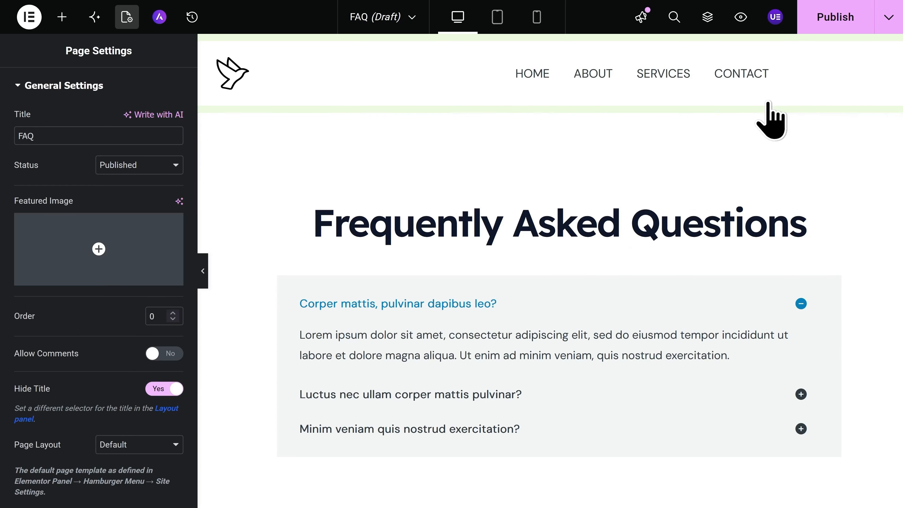
left_click(836, 24)
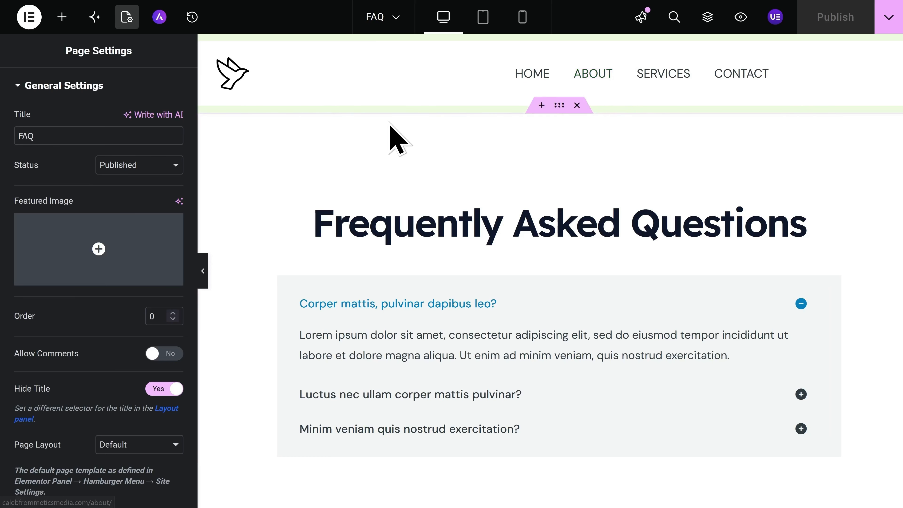
Exit Elementor to the pages list, visit the live site, and open the Customizer's Menus.
left_click(25, 25)
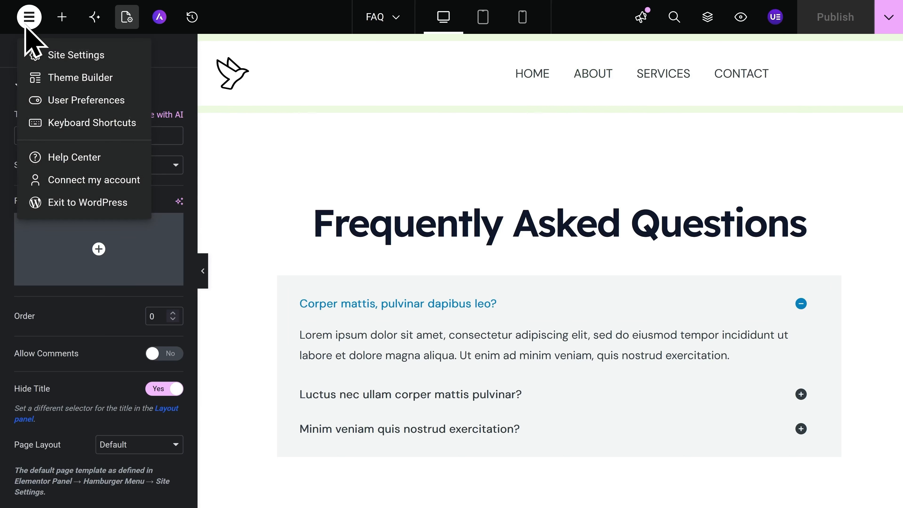
left_click(93, 203)
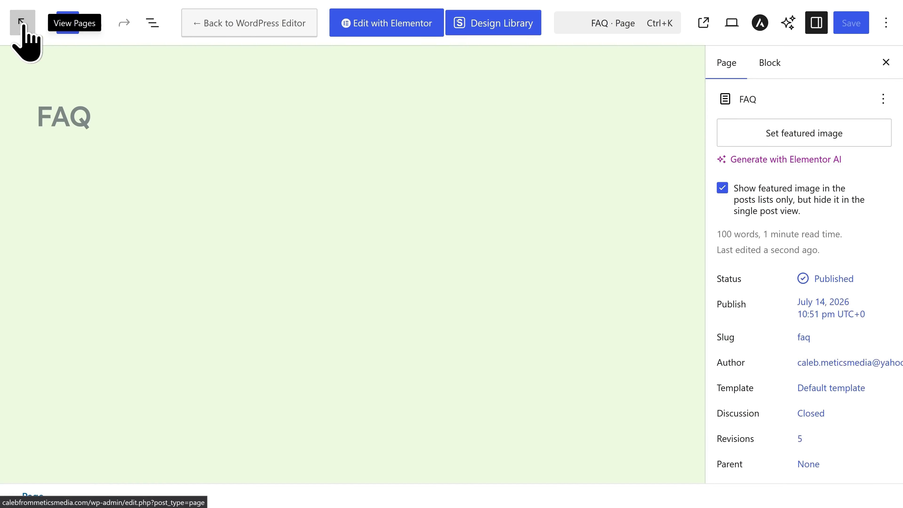
left_click(22, 24)
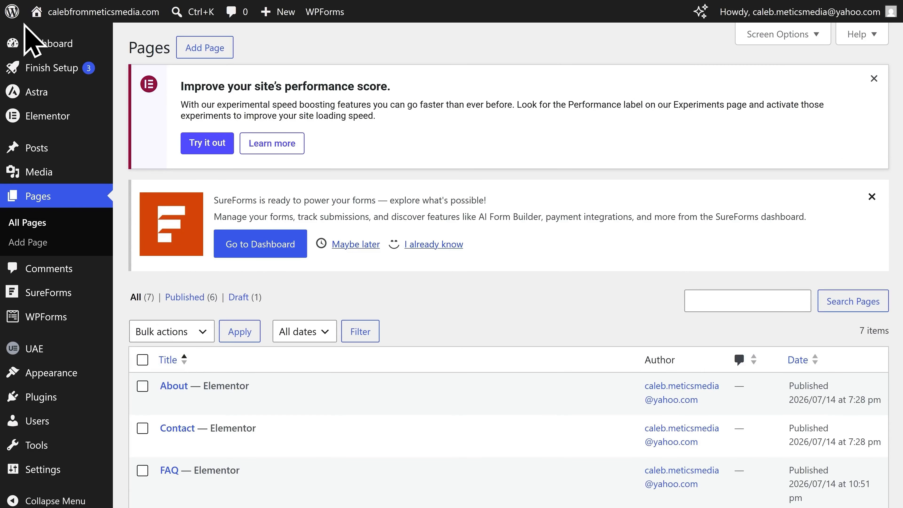
mouse_move(37, 16)
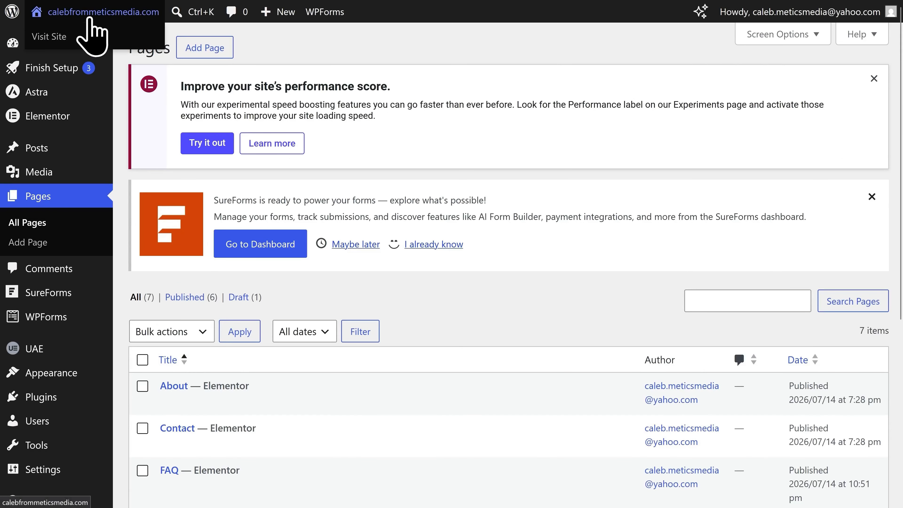
left_click(89, 18)
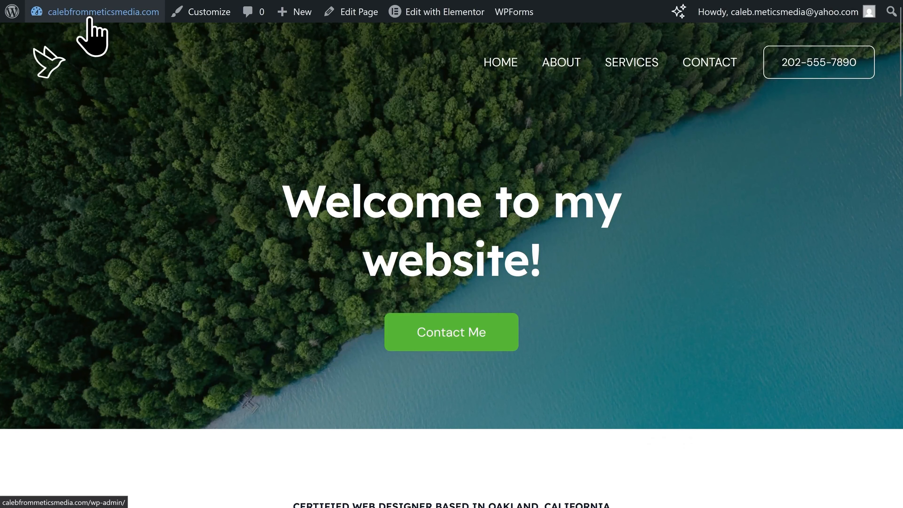
left_click(200, 21)
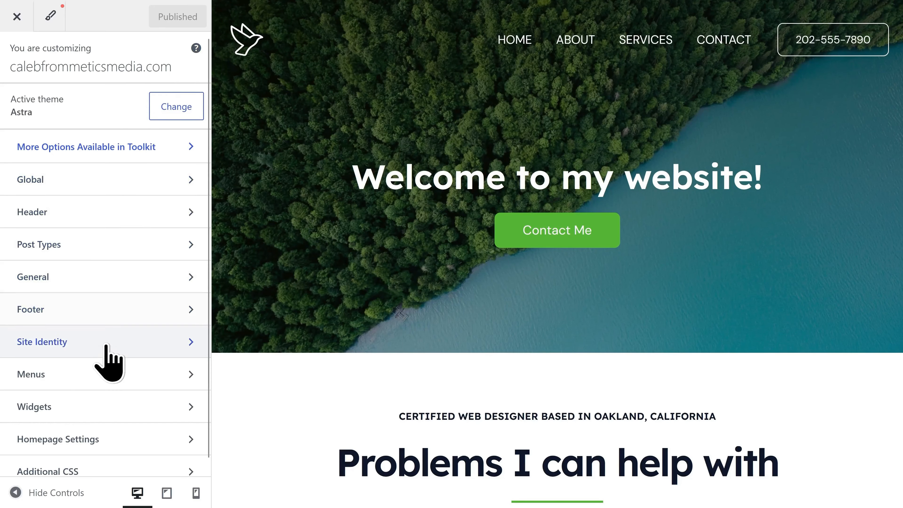
left_click(71, 378)
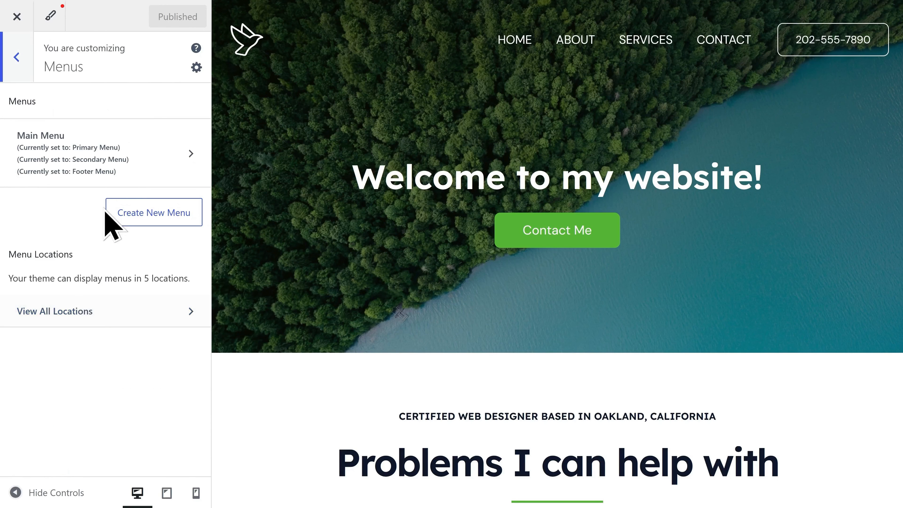
Move ABOUT below SERVICES, add the FAQ page to the Main Menu, and publish.
left_click(127, 160)
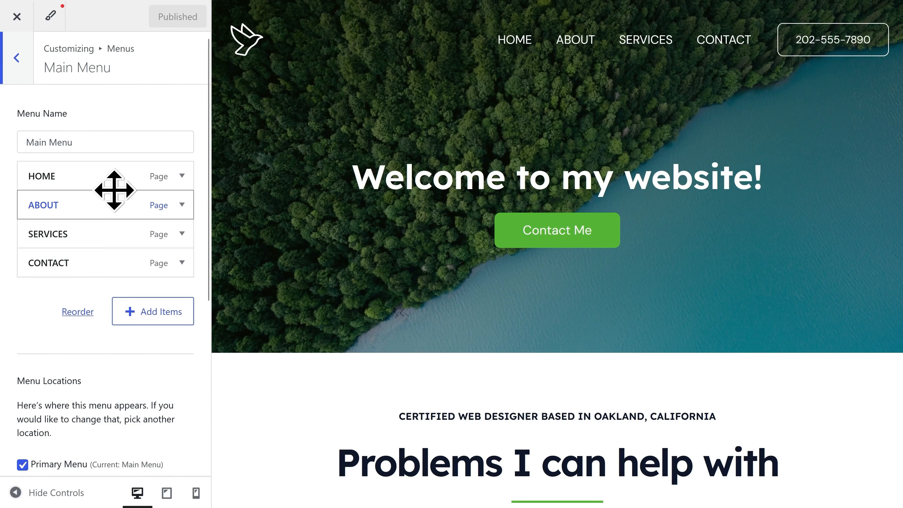
left_click_drag(103, 203, 100, 228)
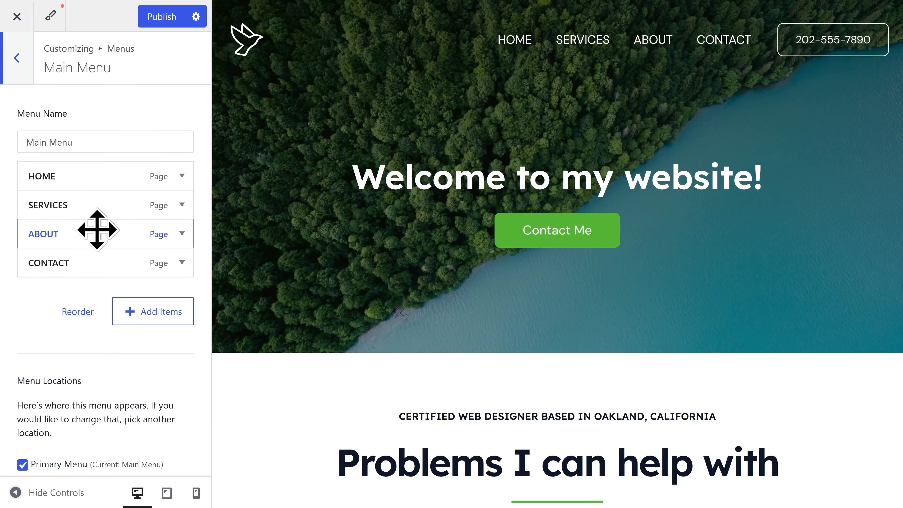
left_click(157, 319)
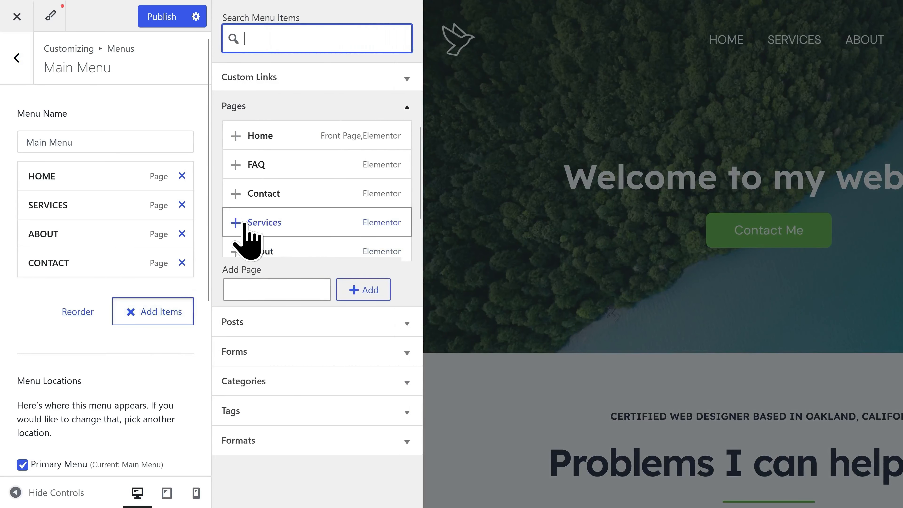
left_click(262, 175)
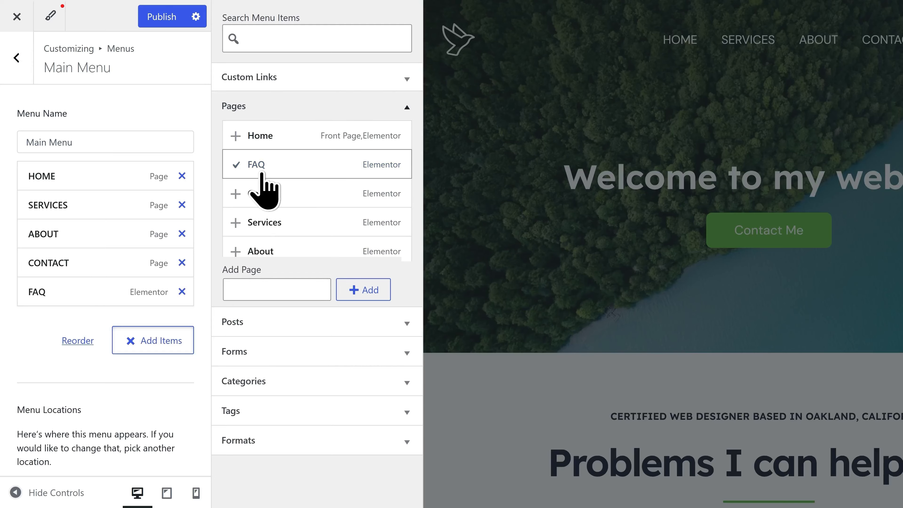
left_click(496, 227)
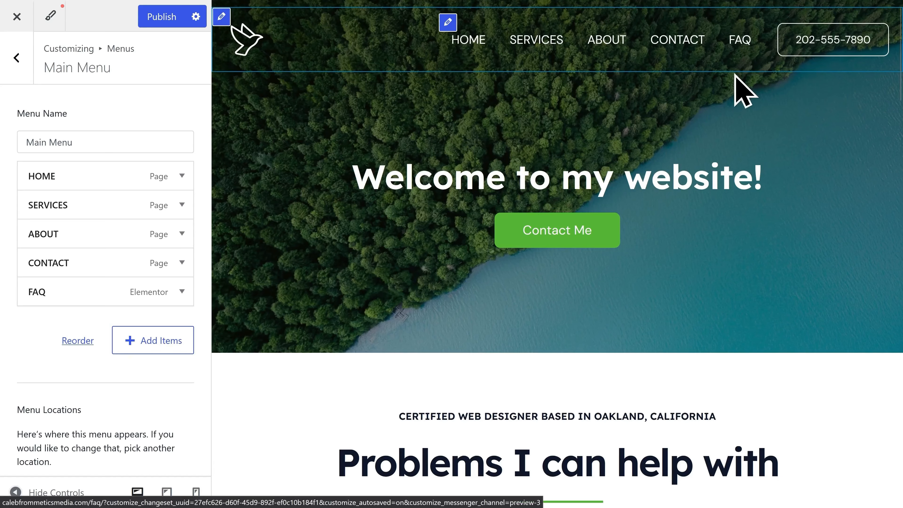
left_click(166, 24)
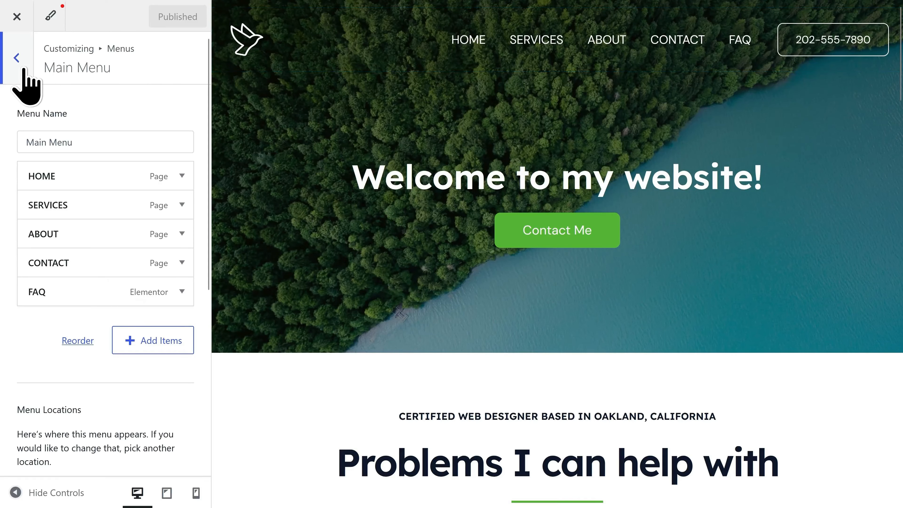
Upload the white CALEB logo PNG and choose it as the transparent header logo.
left_click(24, 68)
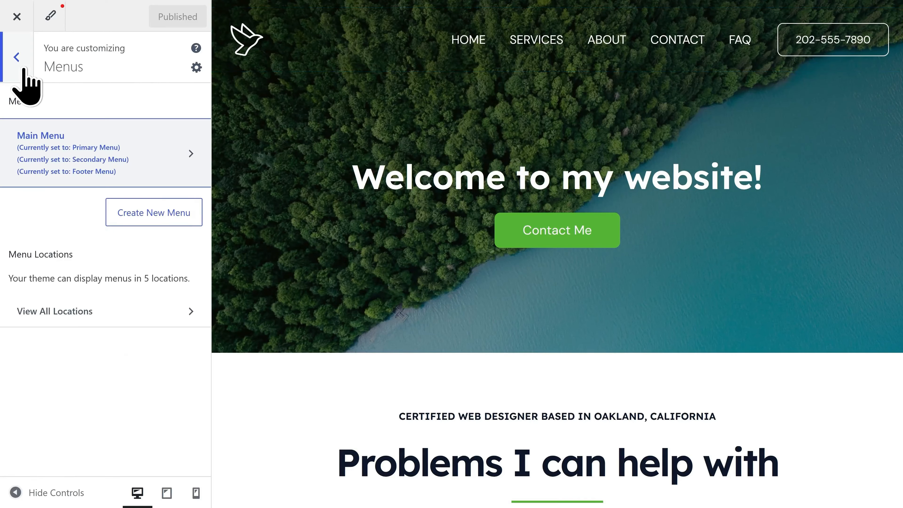
left_click(23, 70)
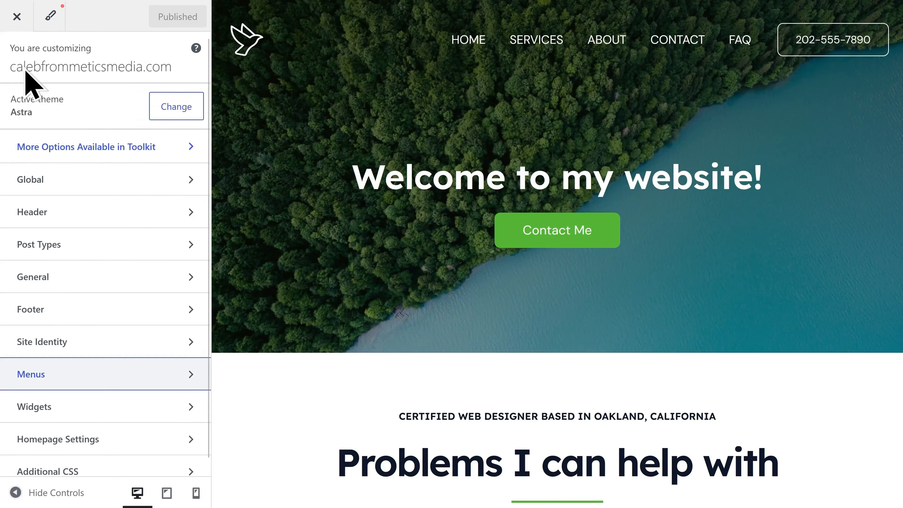
left_click(58, 213)
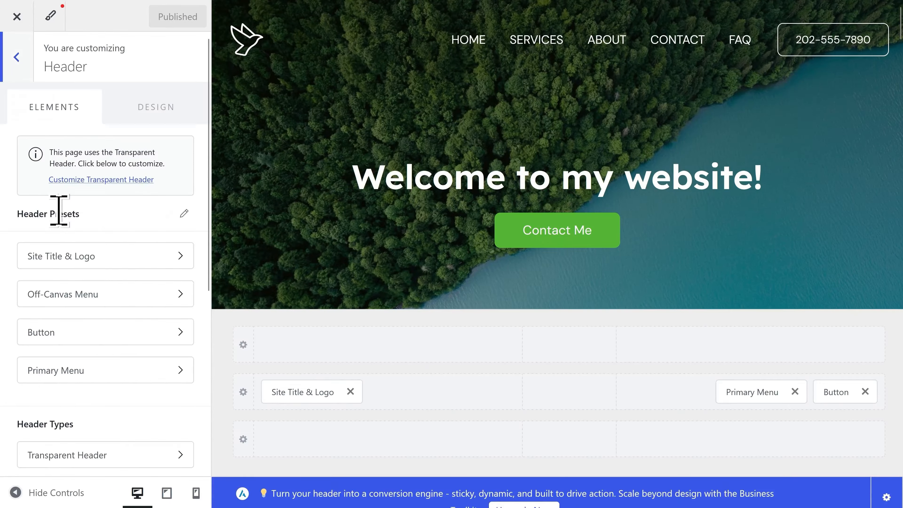
left_click(106, 257)
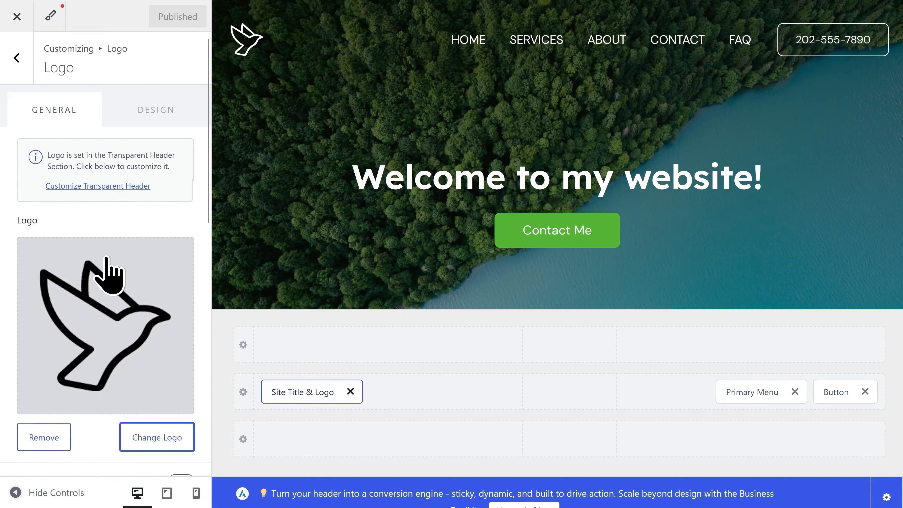
left_click(111, 187)
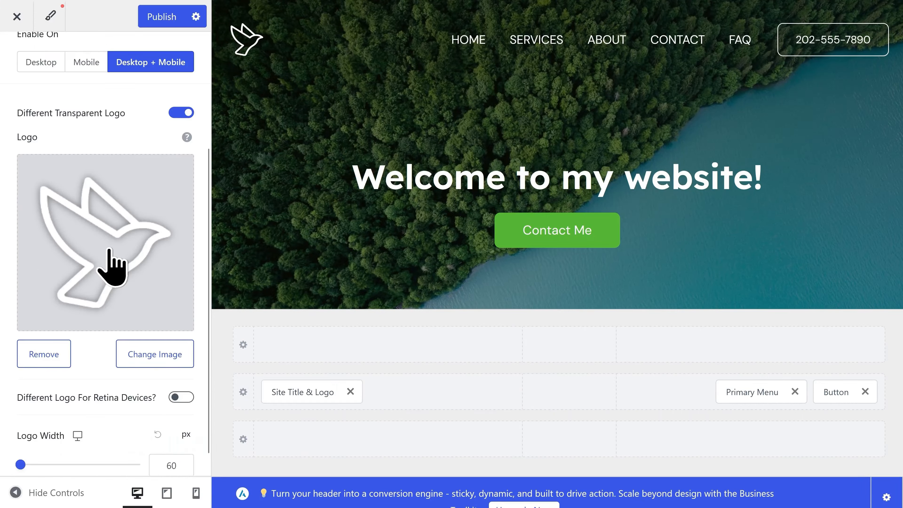
left_click(155, 354)
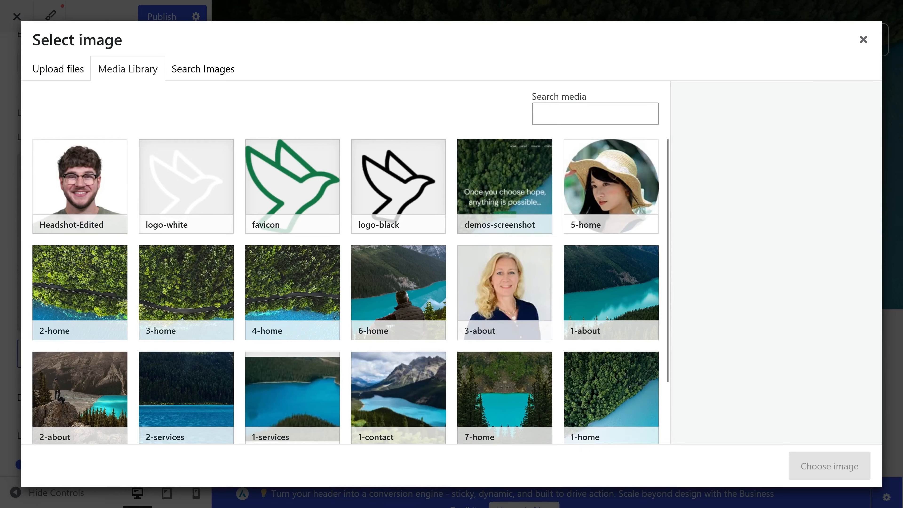
left_click_drag(0, 331, 327, 286)
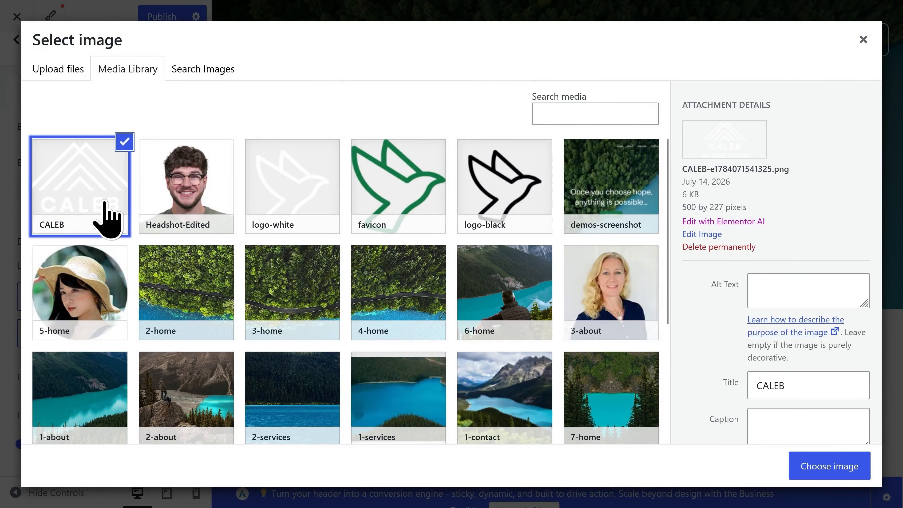
left_click(831, 469)
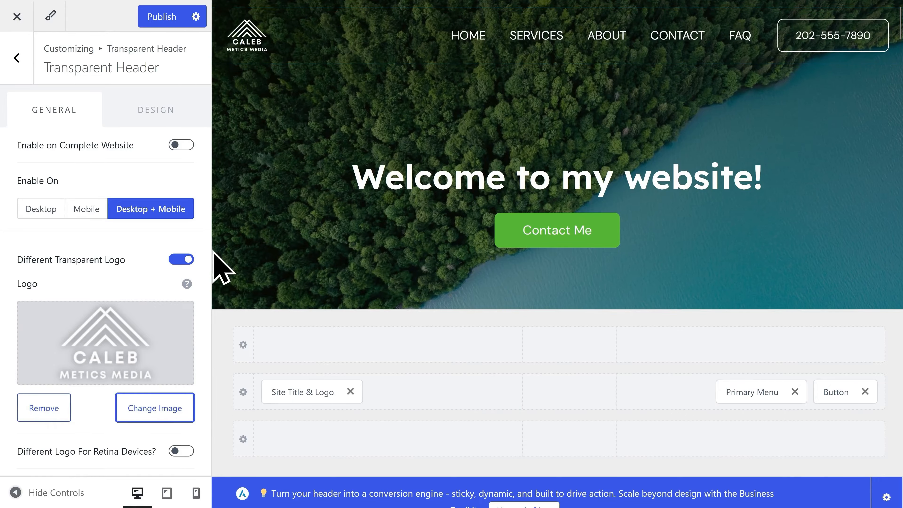
Move Site Title & Logo to the centre and back left, then publish the header.
scroll(133, 298, "down", 2)
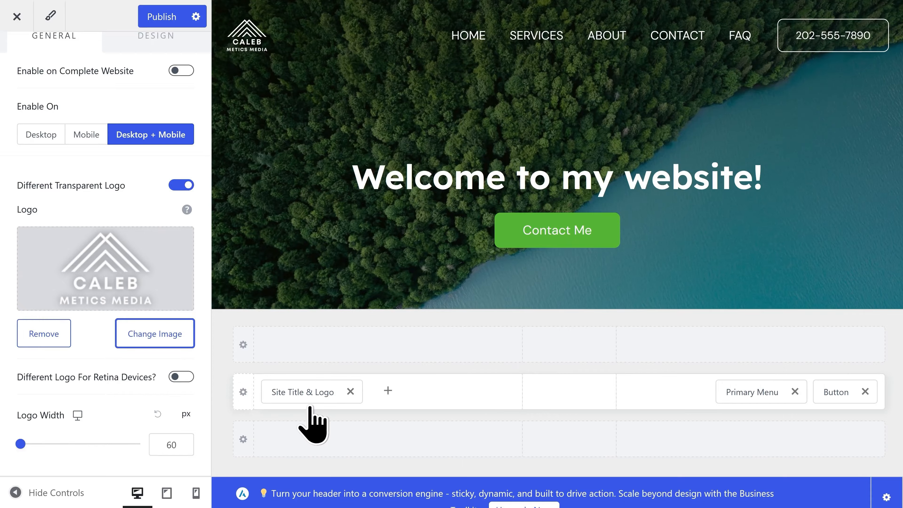
left_click_drag(308, 409, 568, 391)
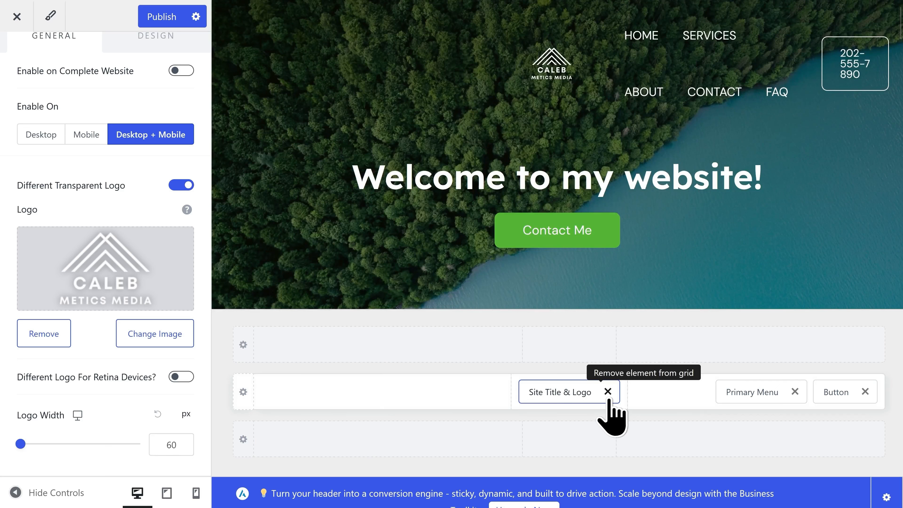
left_click_drag(554, 392, 306, 392)
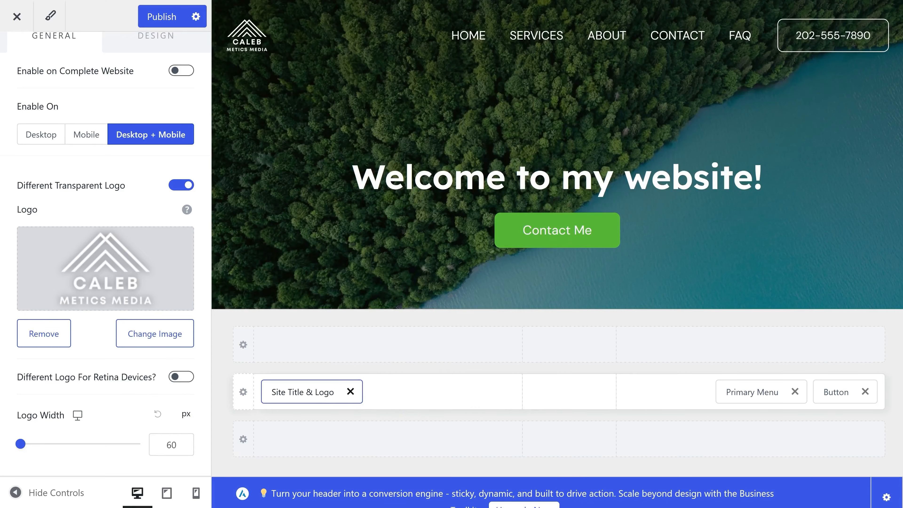
left_click(160, 22)
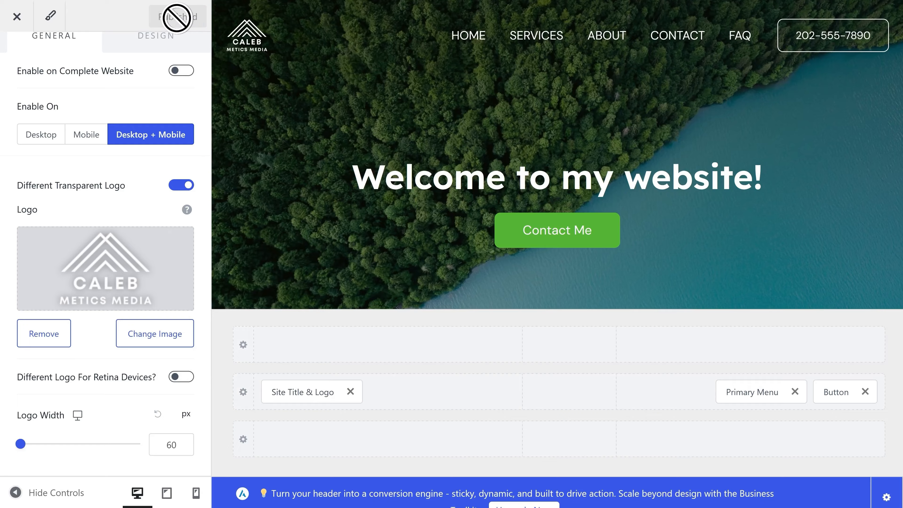
scroll(157, 104, "up", 2)
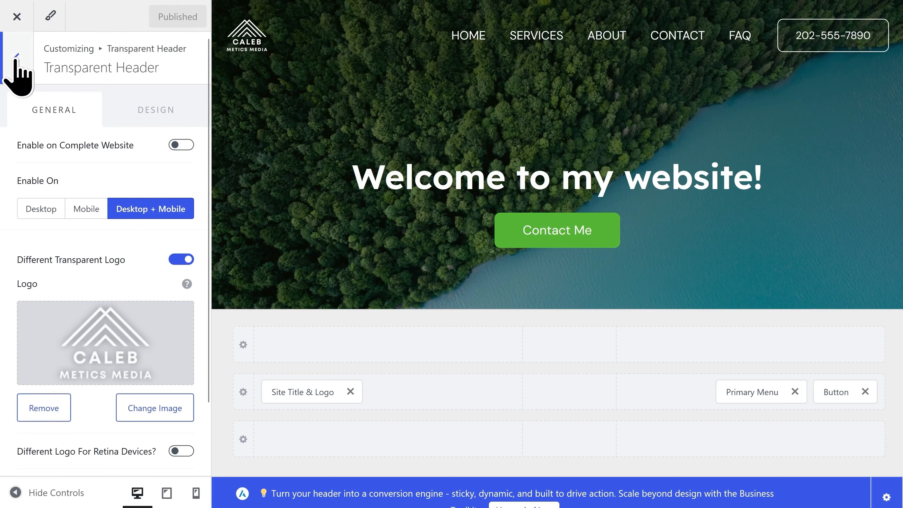
left_click(17, 74)
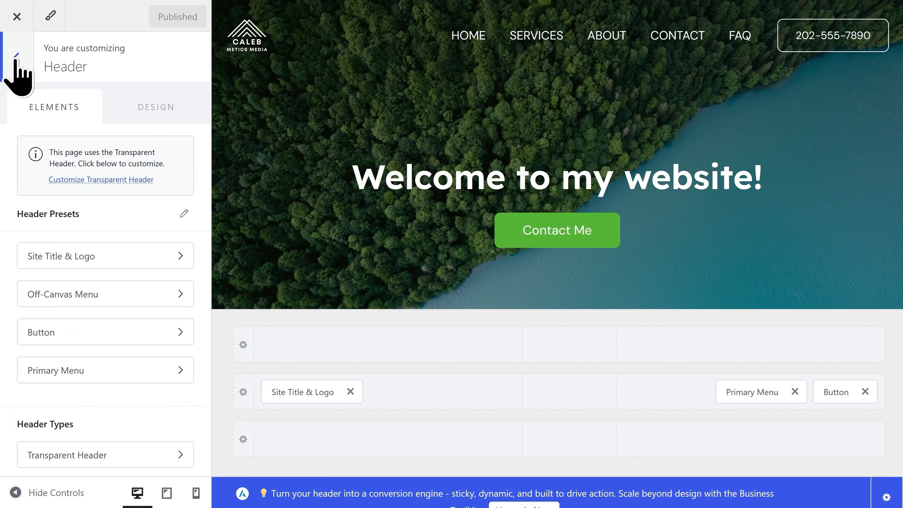
Insert the uploaded black CALEB logo into footer HTML 1 and delete the bird image.
left_click(16, 60)
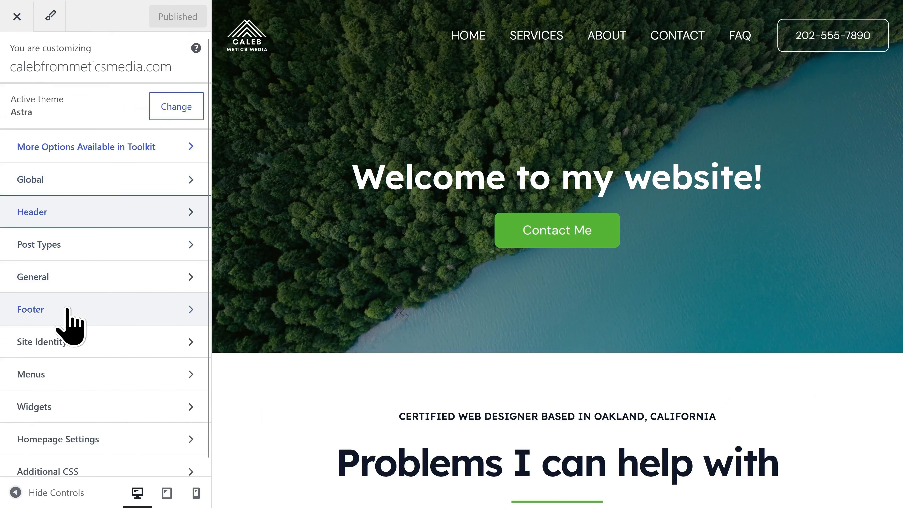
left_click(68, 309)
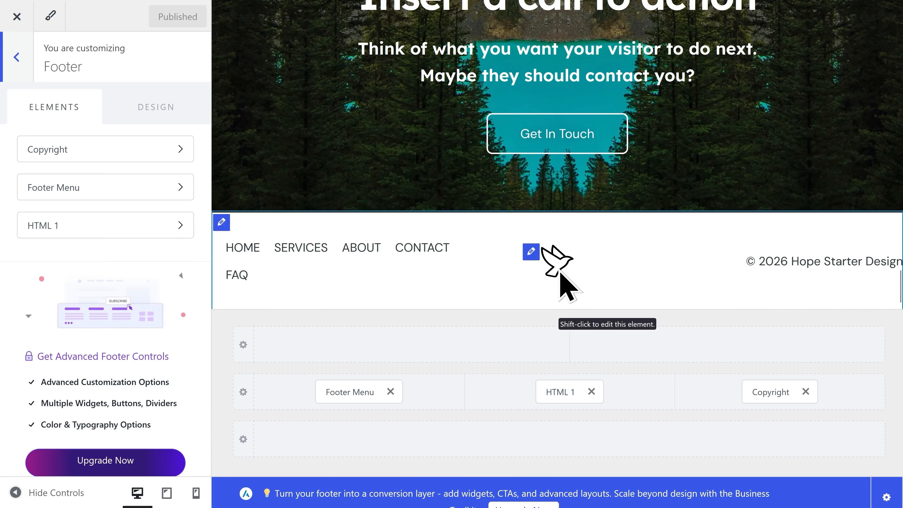
left_click(531, 251)
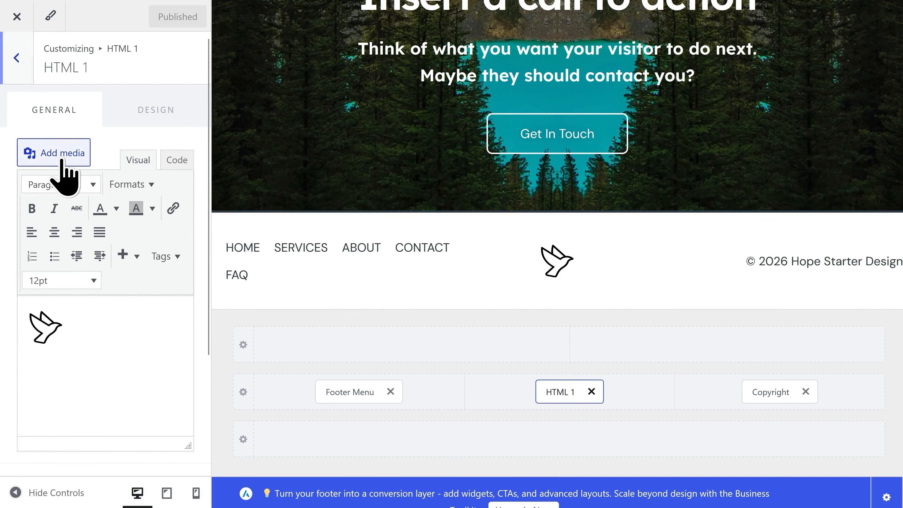
left_click(62, 161)
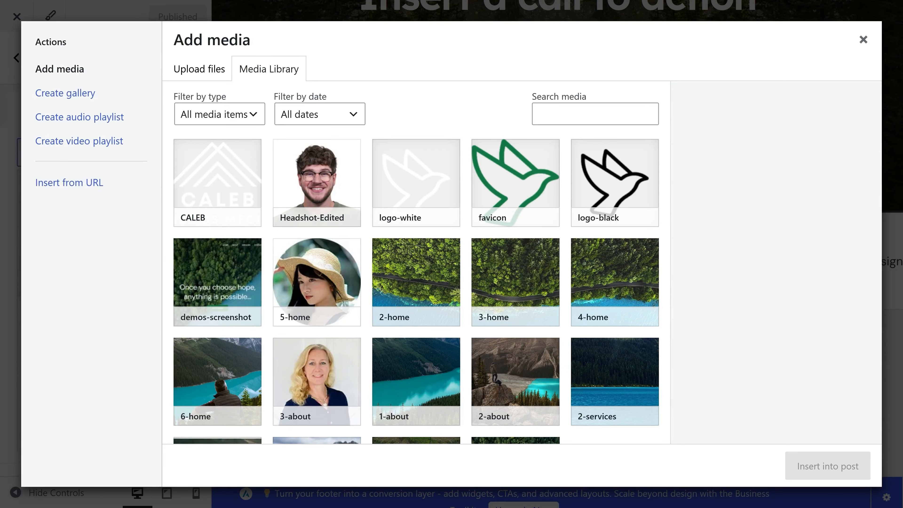
left_click_drag(1, 285, 326, 310)
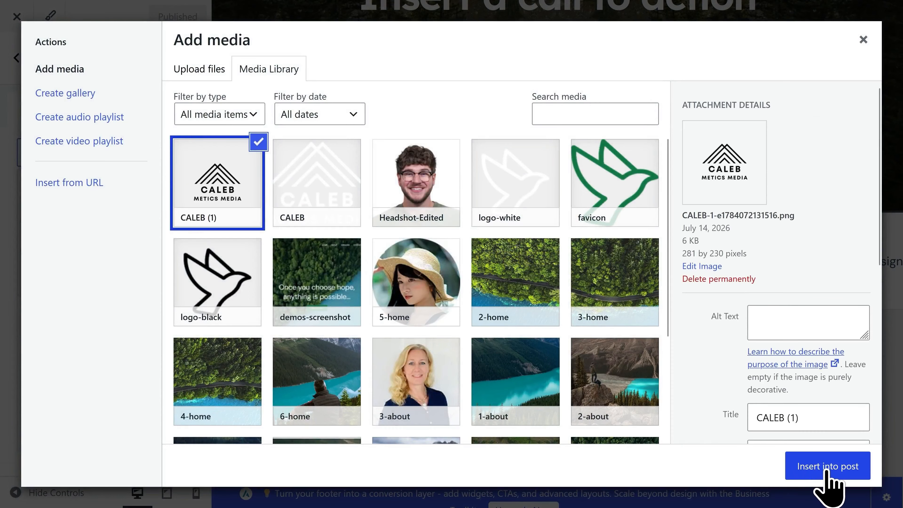
left_click(828, 469)
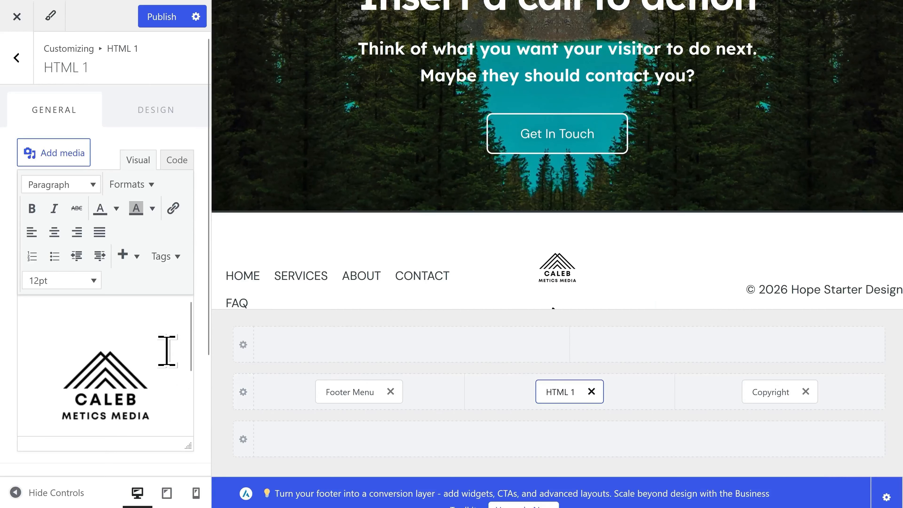
scroll(168, 347, "down", 3)
left_click(88, 420)
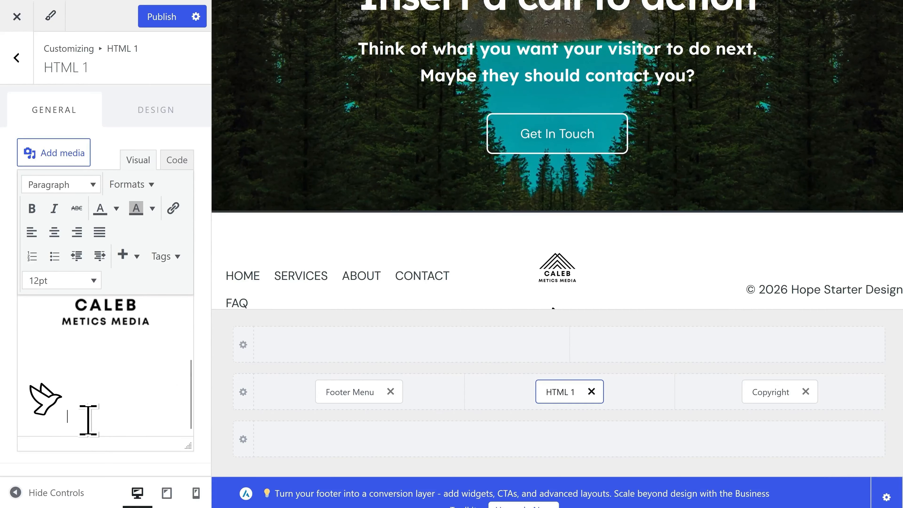
key("BackSpace")
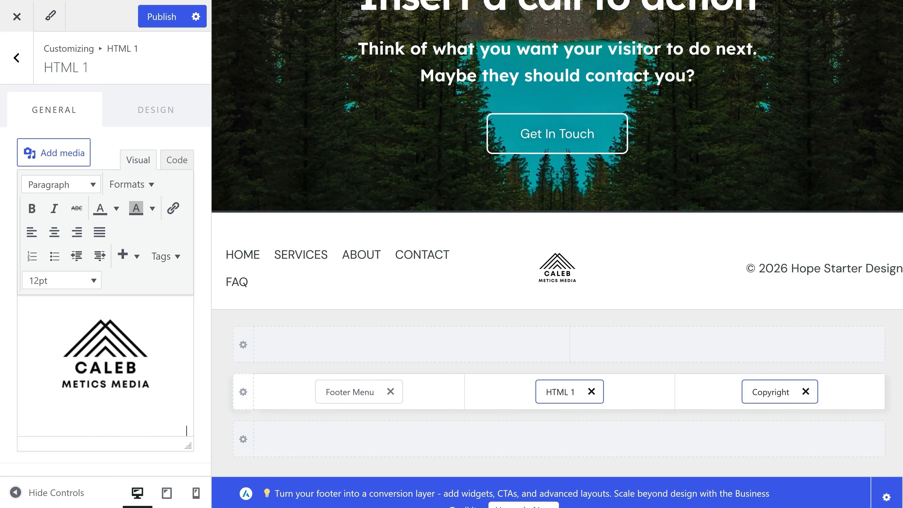
Replace 'Hope Starter Design' with 'Metics Media' in the footer copyright, then publish and exit the Customizer.
left_click(771, 392)
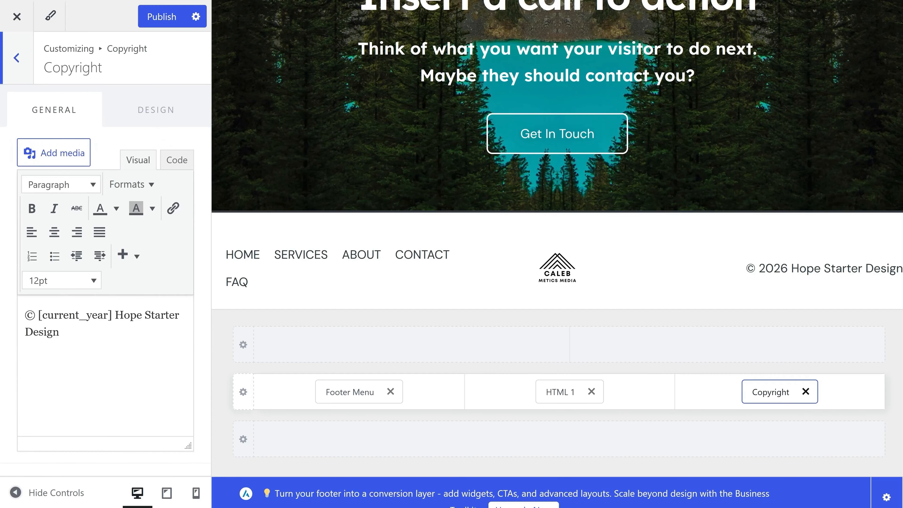
left_click_drag(127, 333, 114, 316)
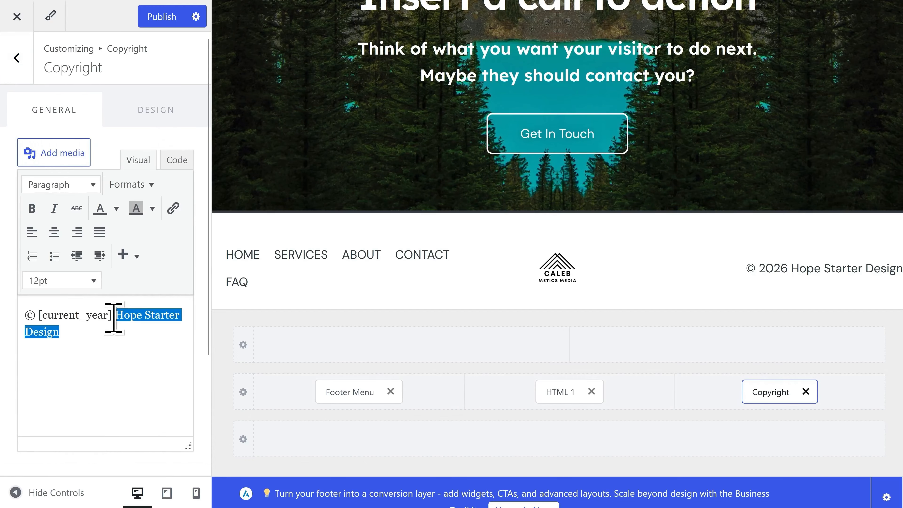
type("Metics Media")
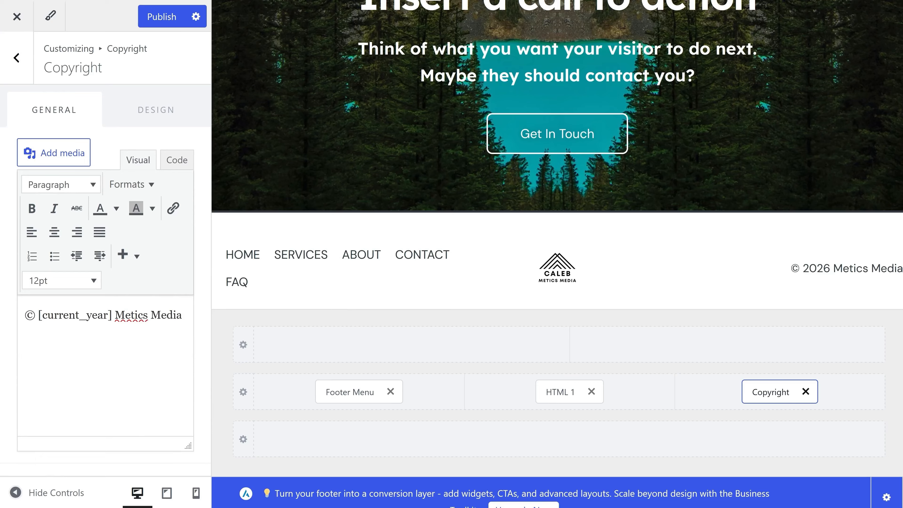
left_click(160, 21)
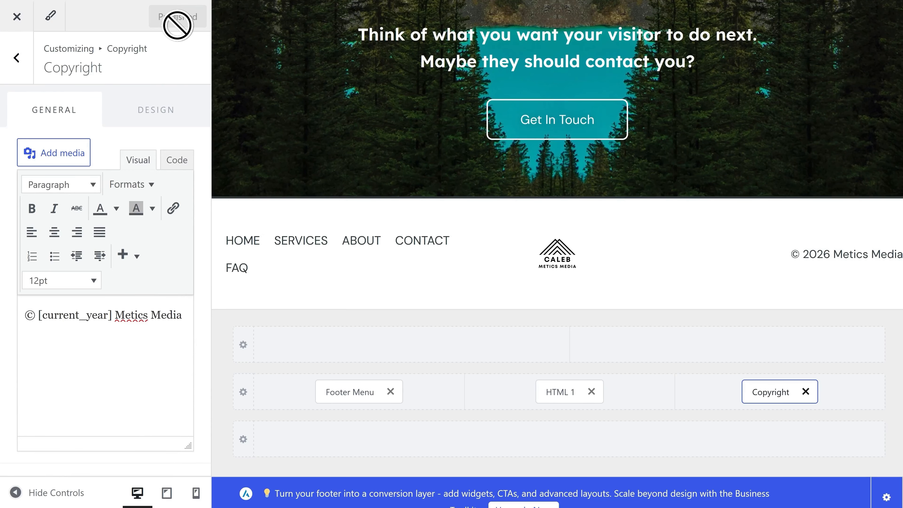
left_click(18, 18)
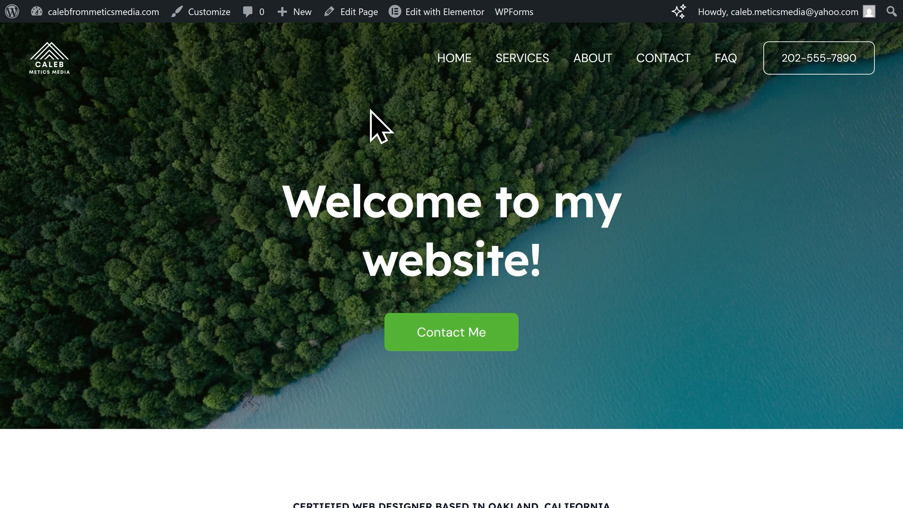
Open About WordPress from the admin-bar logo menu, then return to the live site homepage.
mouse_move(21, 22)
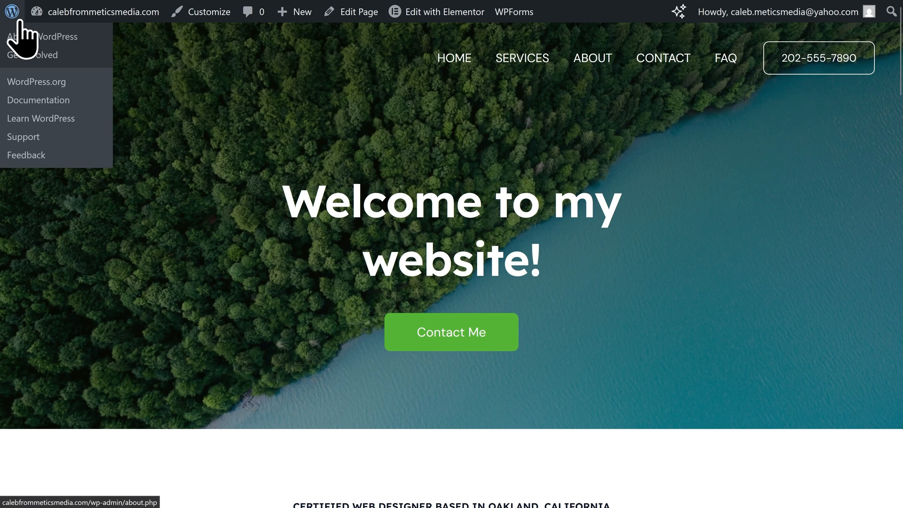
left_click(19, 22)
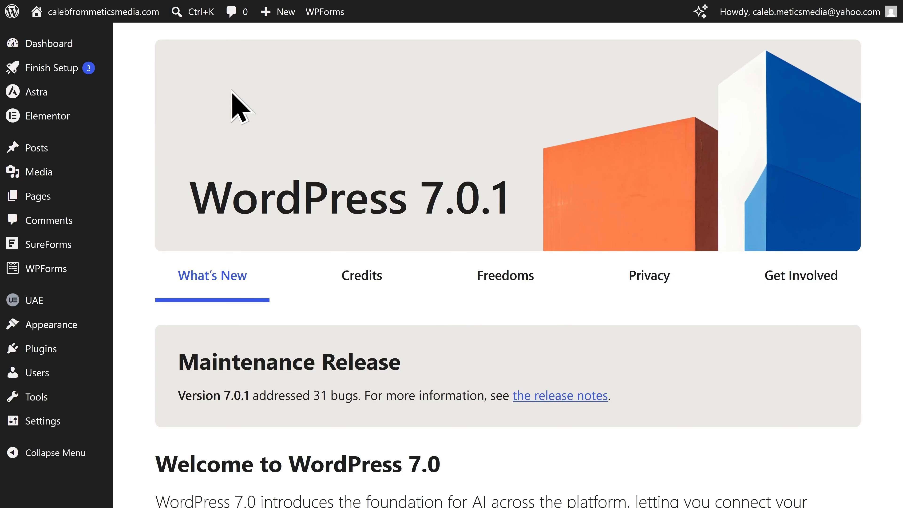
mouse_move(127, 17)
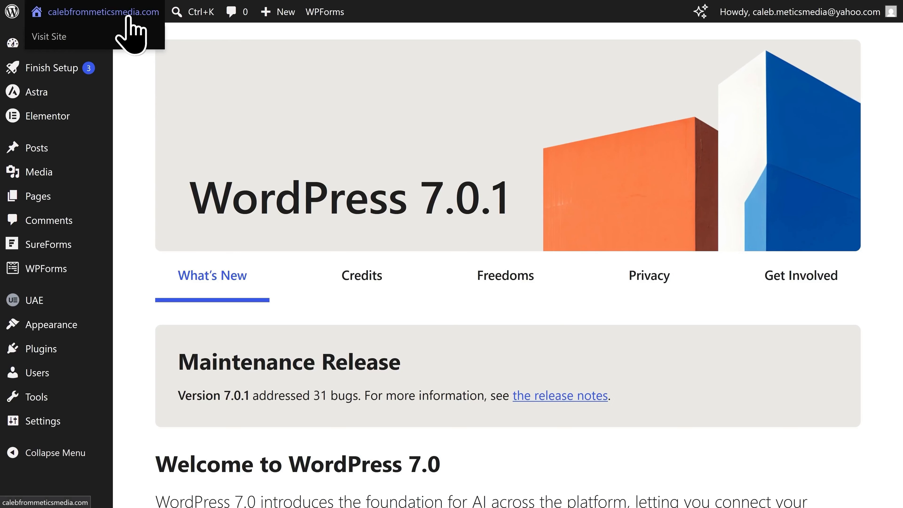
left_click(128, 16)
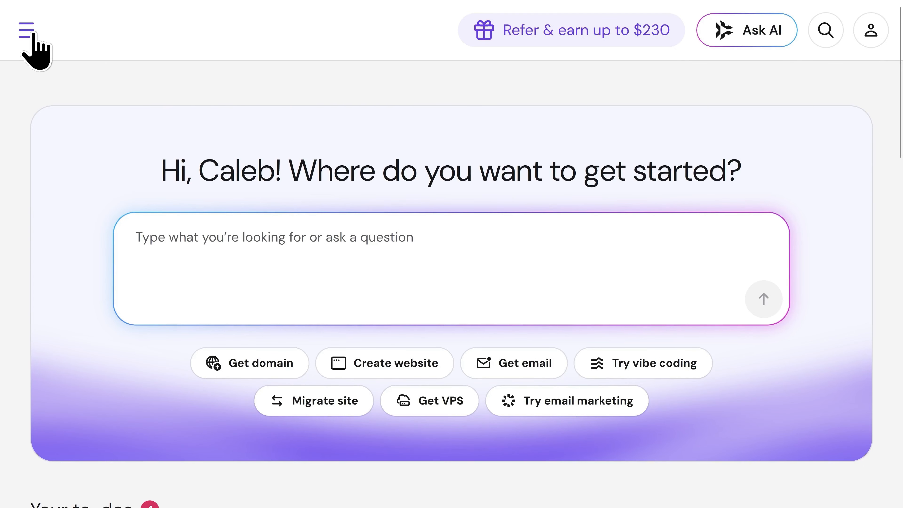
Open the site's hosting dashboard from the Websites list and launch the Kodee AI assistant.
left_click(27, 32)
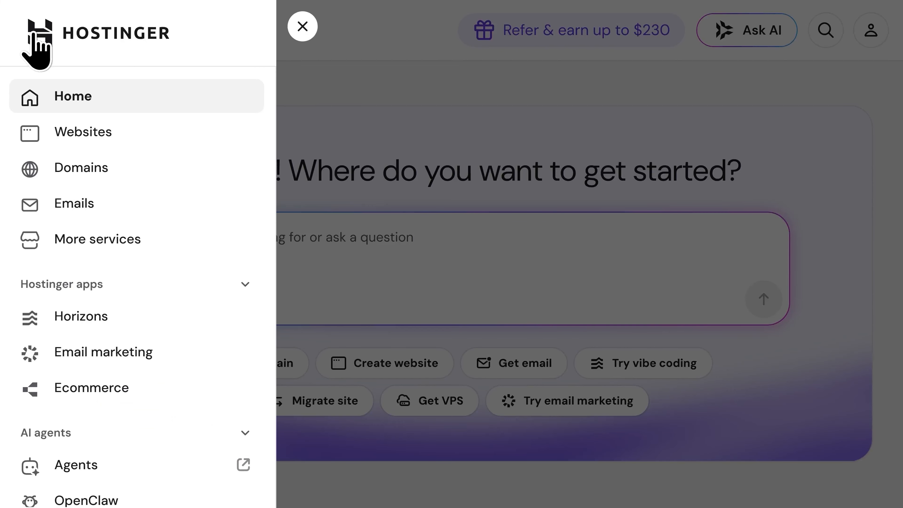
left_click(127, 142)
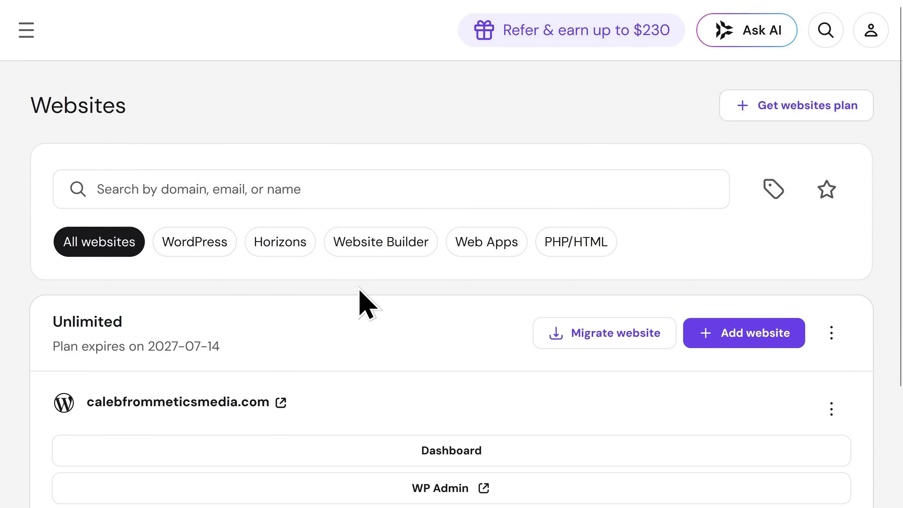
scroll(357, 279, "down", 2)
scroll(356, 279, "down", 1)
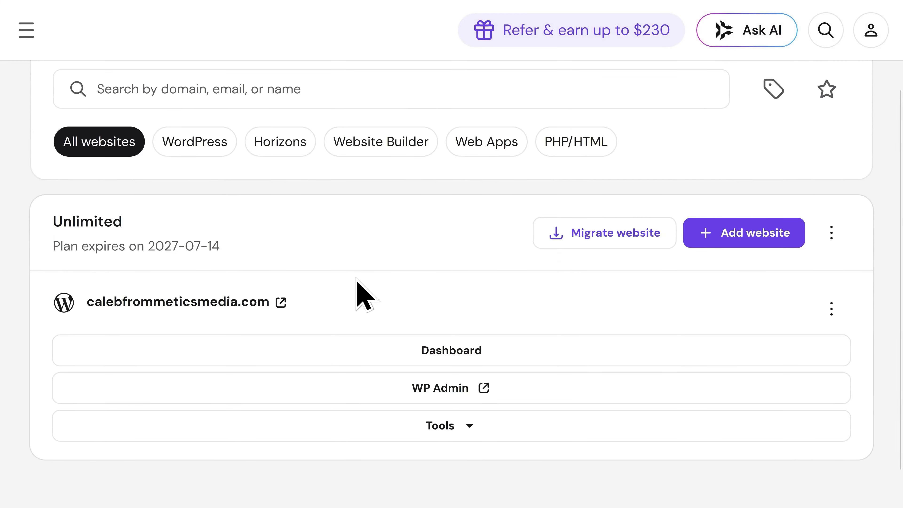
left_click(451, 353)
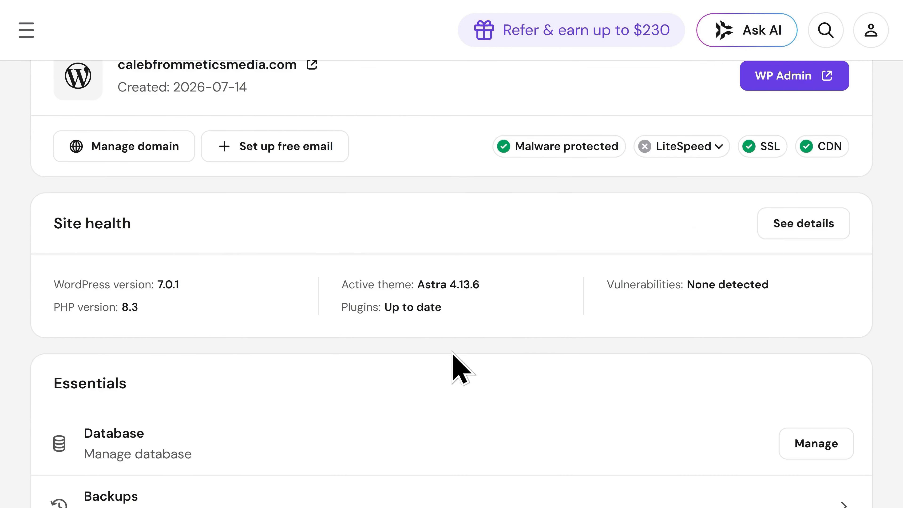
scroll(453, 353, "up", 3)
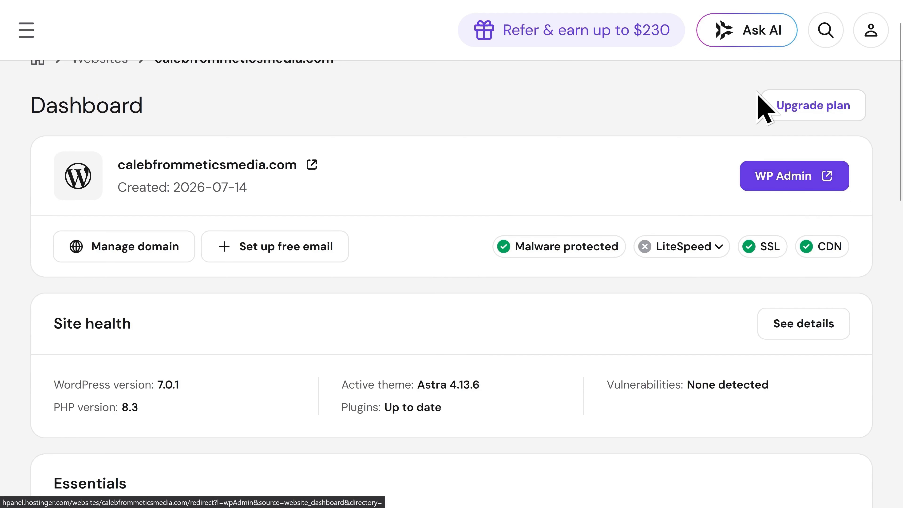
left_click(753, 42)
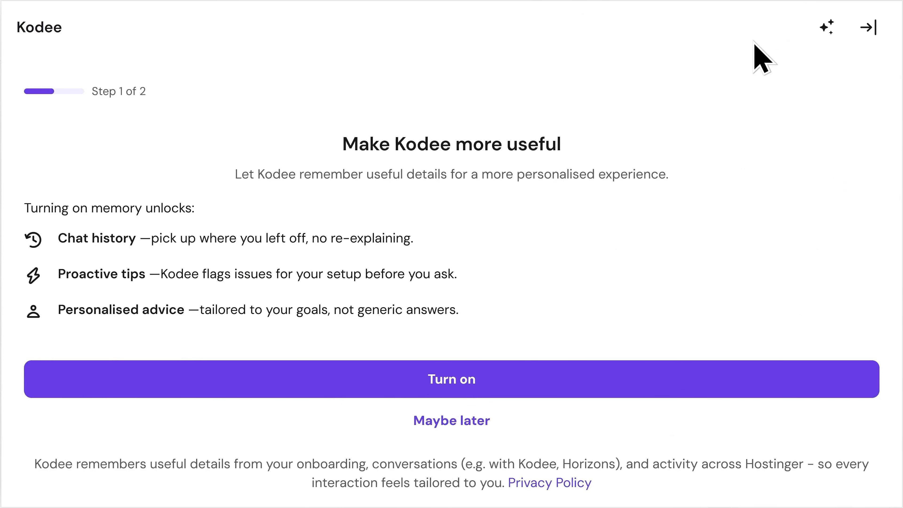